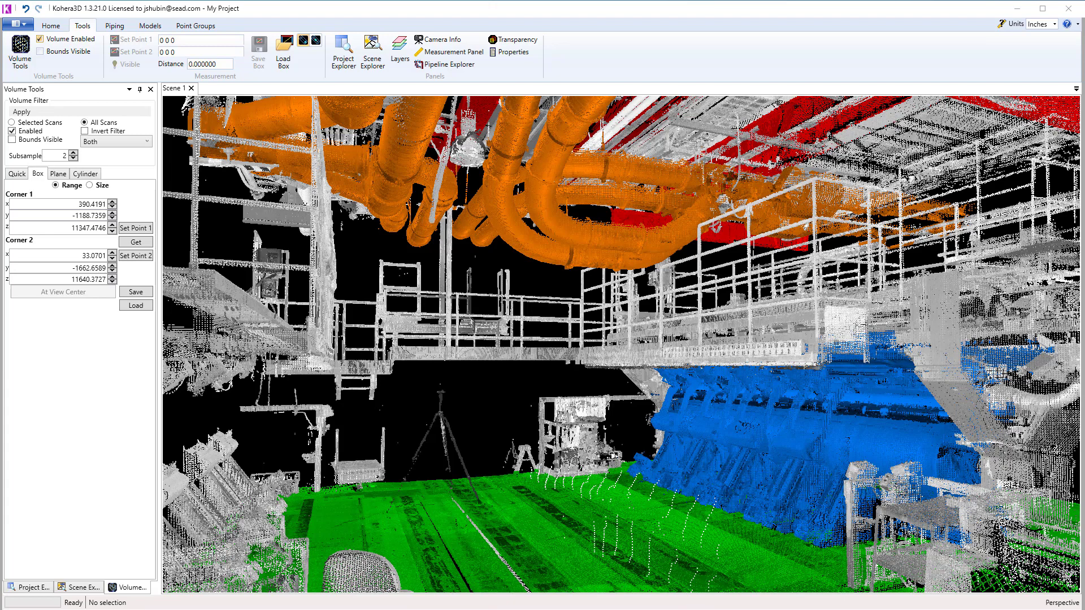
Step: Isolate the blue equipment point group in the scene to inspect it on its own
{"action": "left_click", "coordinate": [799, 453]}
{"action": "left_click", "coordinate": [539, 511]}
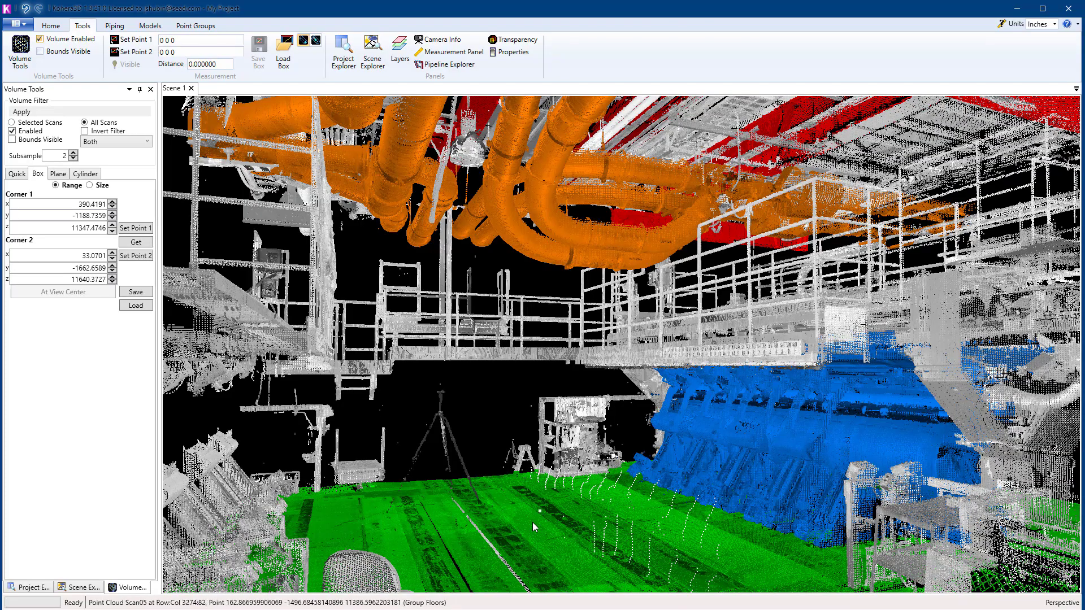
{"action": "left_click_drag", "start_coordinate": [565, 520], "coordinate": [585, 505]}
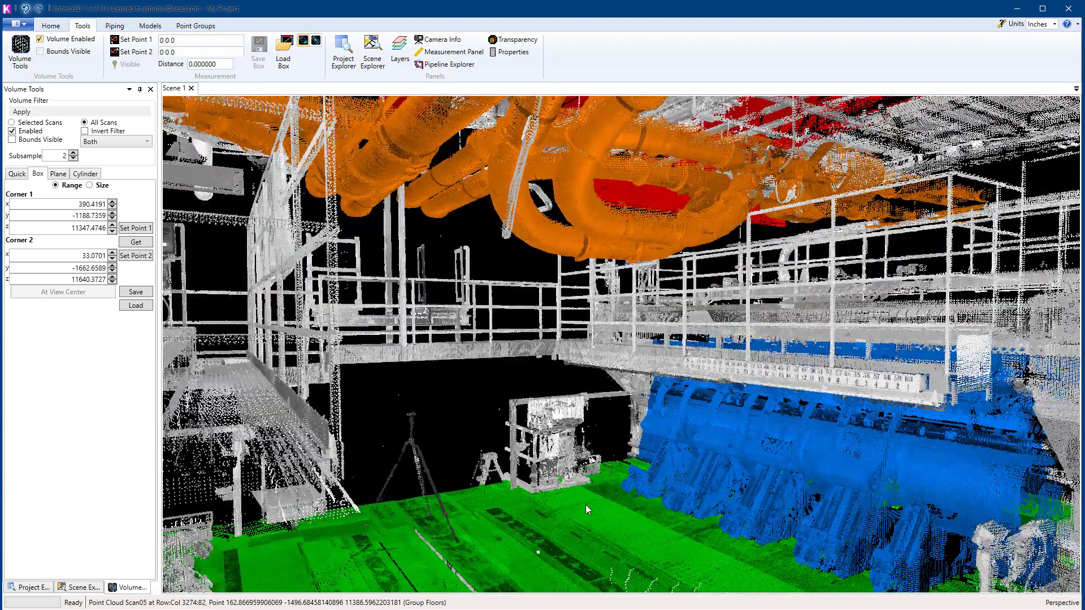
{"action": "left_click", "coordinate": [732, 448]}
{"action": "key", "text": "i"}
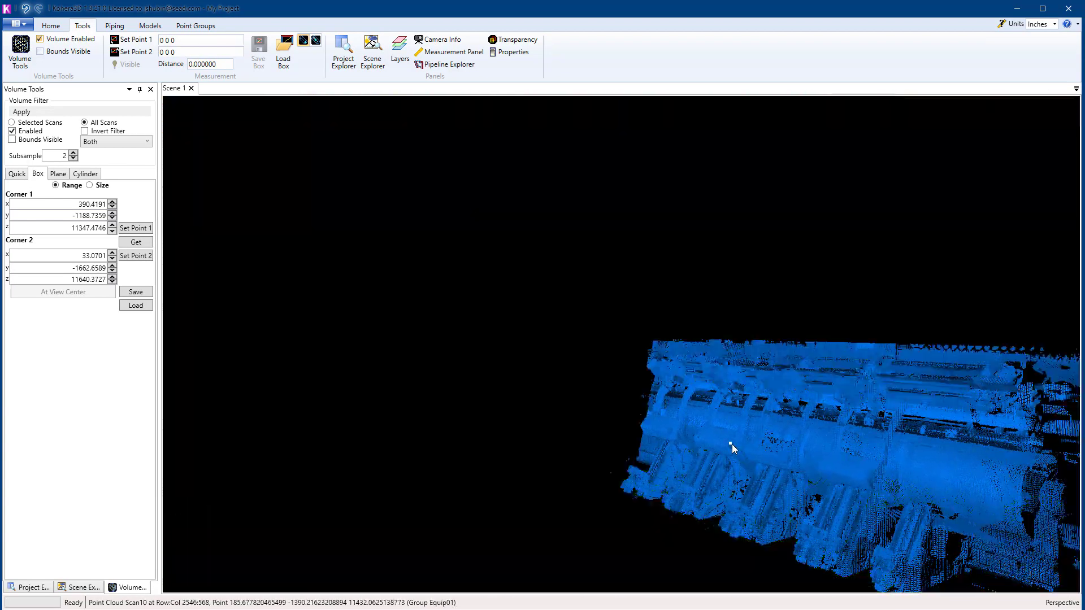
{"action": "key", "text": "i"}
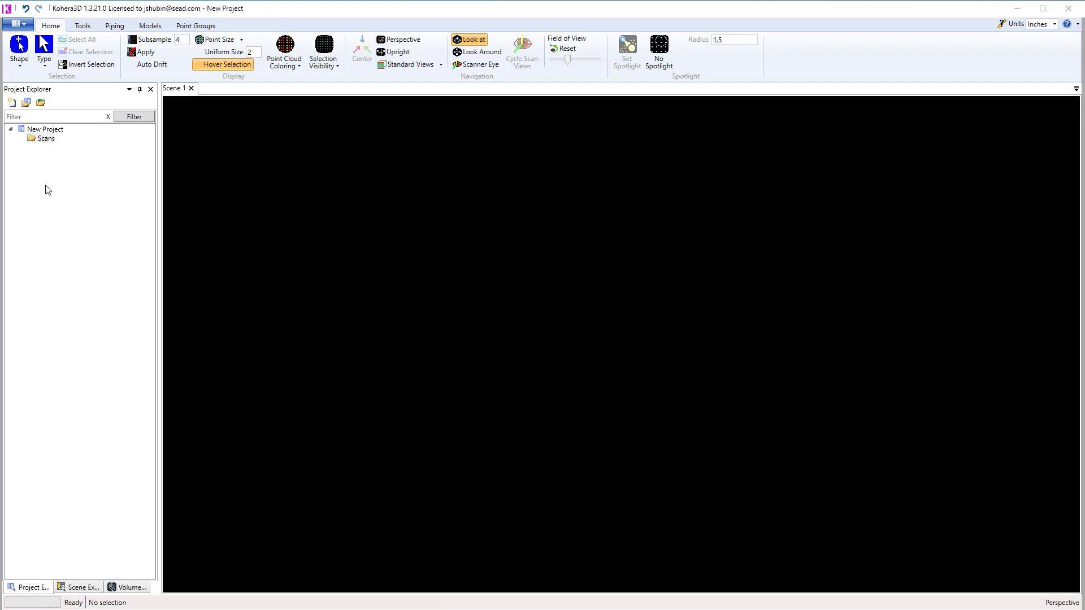
Step: Import Scan01.pti through Scan11.pti into the Scans folder with all points, the Z axis up and the scan transform applied
{"action": "left_click", "coordinate": [43, 139]}
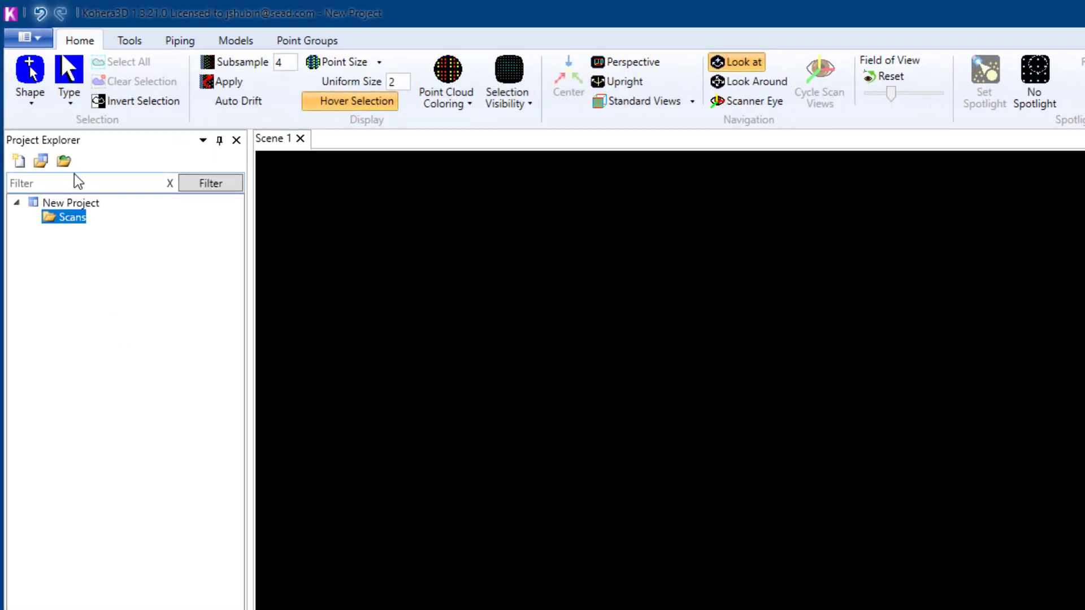
{"action": "left_click", "coordinate": [67, 158]}
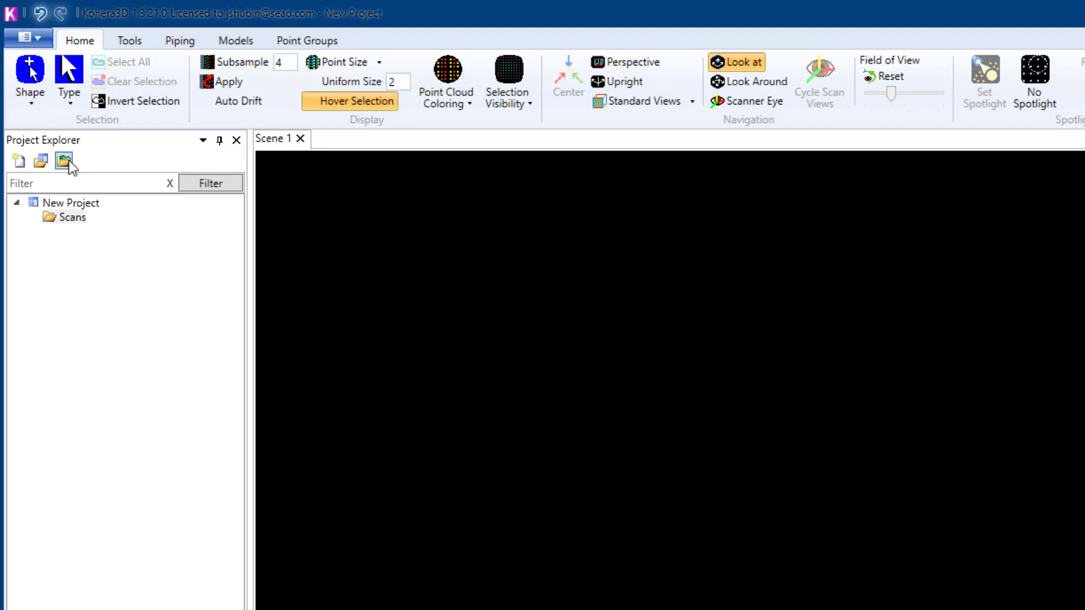
{"action": "left_click", "coordinate": [69, 161]}
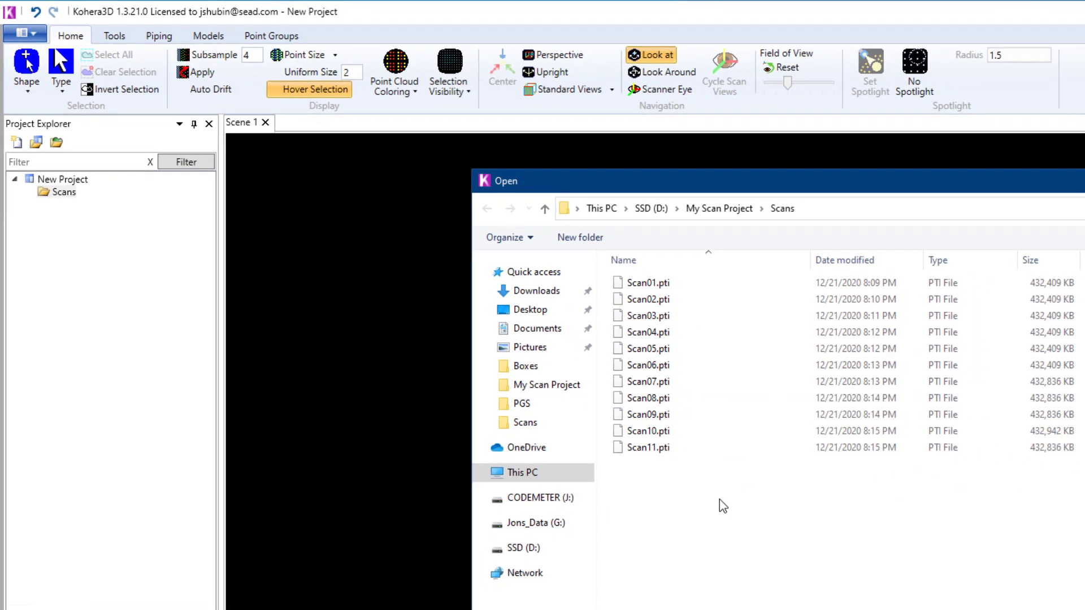
{"action": "left_click_drag", "start_coordinate": [803, 575], "coordinate": [715, 306]}
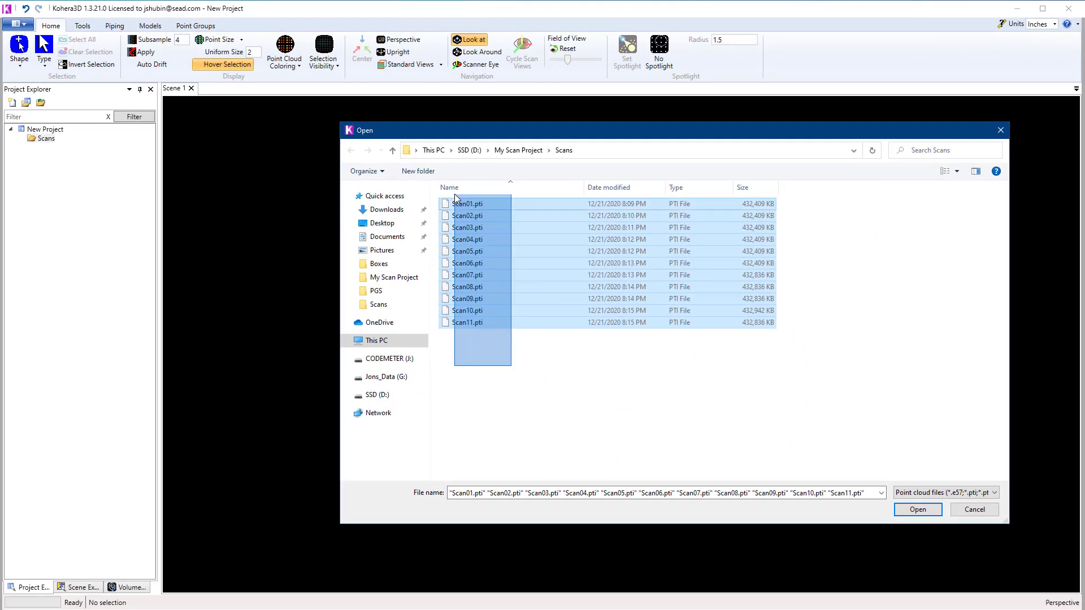
{"action": "left_click_drag", "start_coordinate": [455, 197], "coordinate": [457, 197]}
{"action": "left_click", "coordinate": [918, 509]}
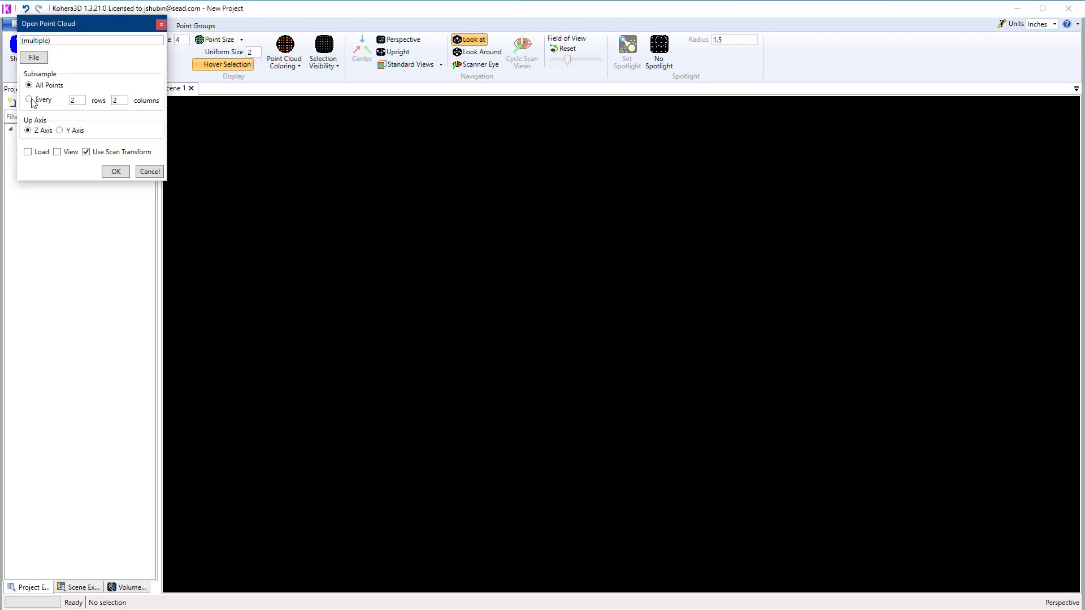
{"action": "left_click", "coordinate": [116, 171]}
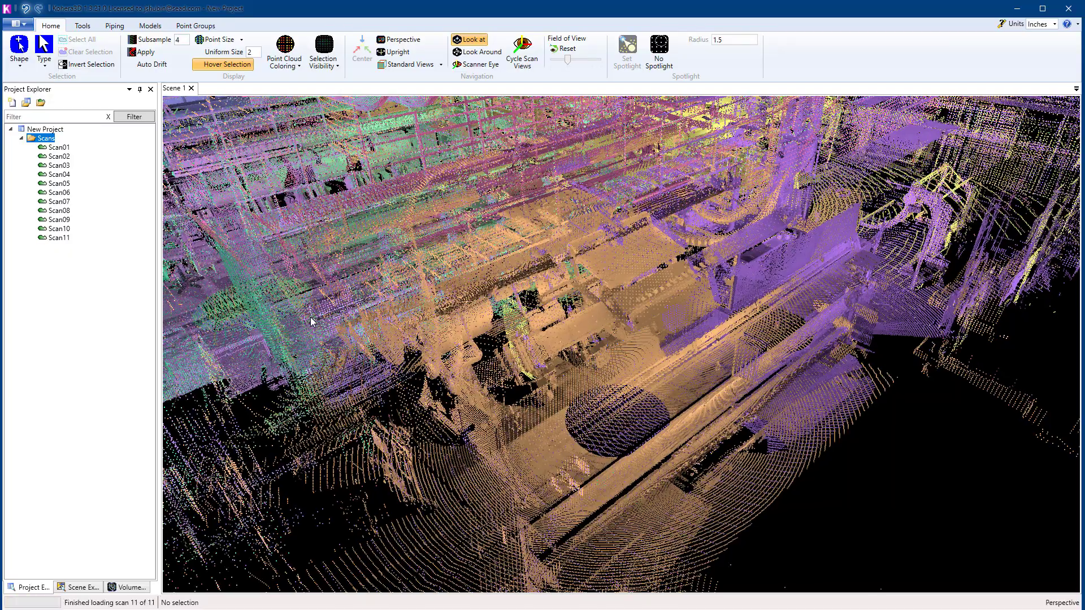
Step: Create a point group set inside the Scans folder, keeping the name Point Group Set
{"action": "left_click", "coordinate": [667, 302]}
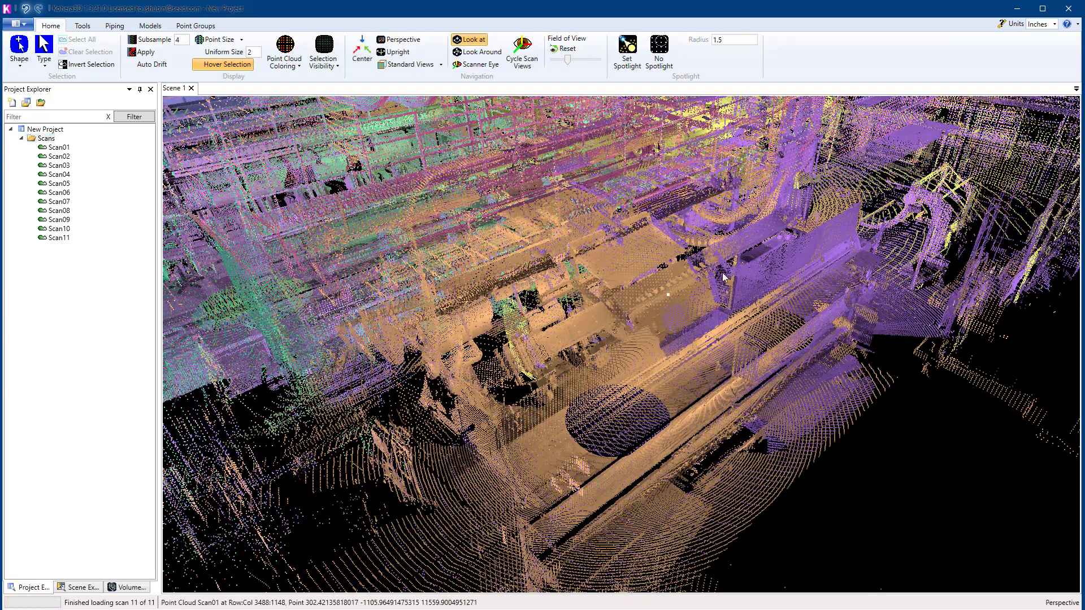
{"action": "scroll", "coordinate": [686, 306], "scroll_direction": "down", "scroll_amount": 5}
{"action": "scroll", "coordinate": [687, 308], "scroll_direction": "up", "scroll_amount": 10}
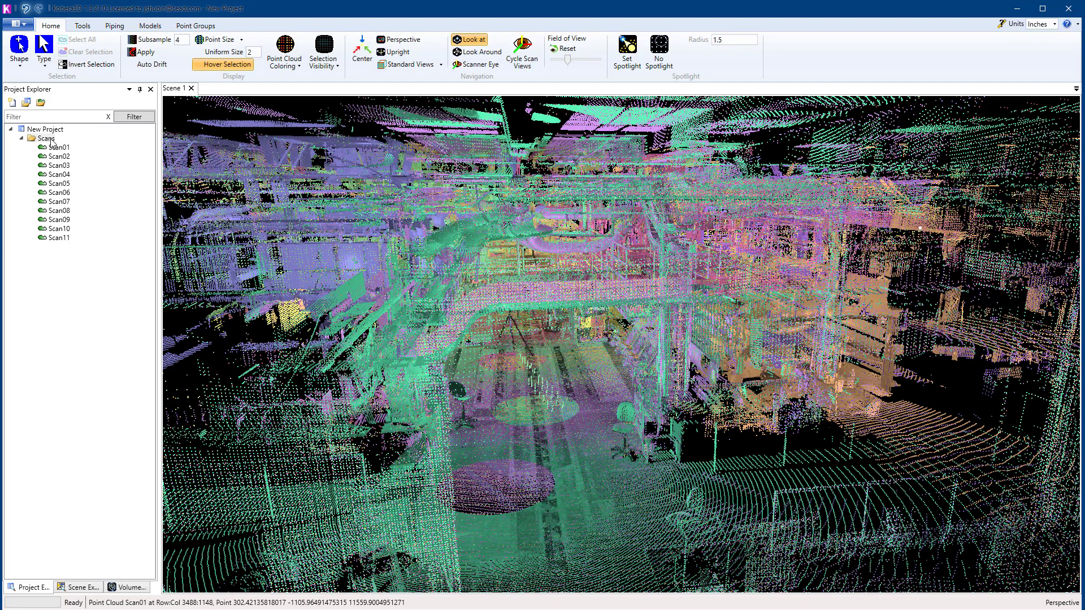
{"action": "right_click", "coordinate": [52, 141]}
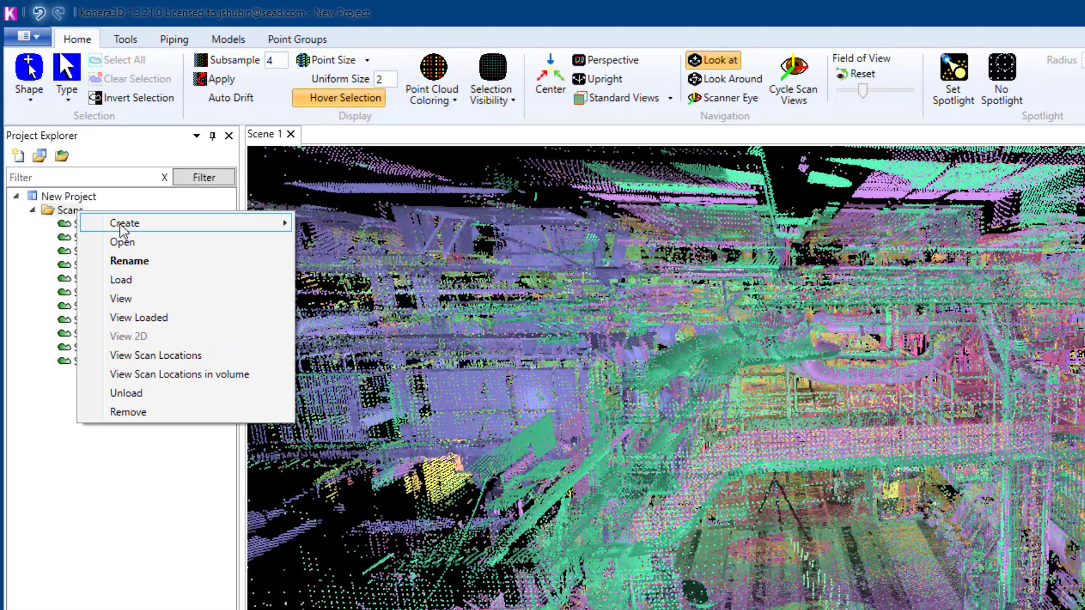
{"action": "mouse_move", "coordinate": [120, 223]}
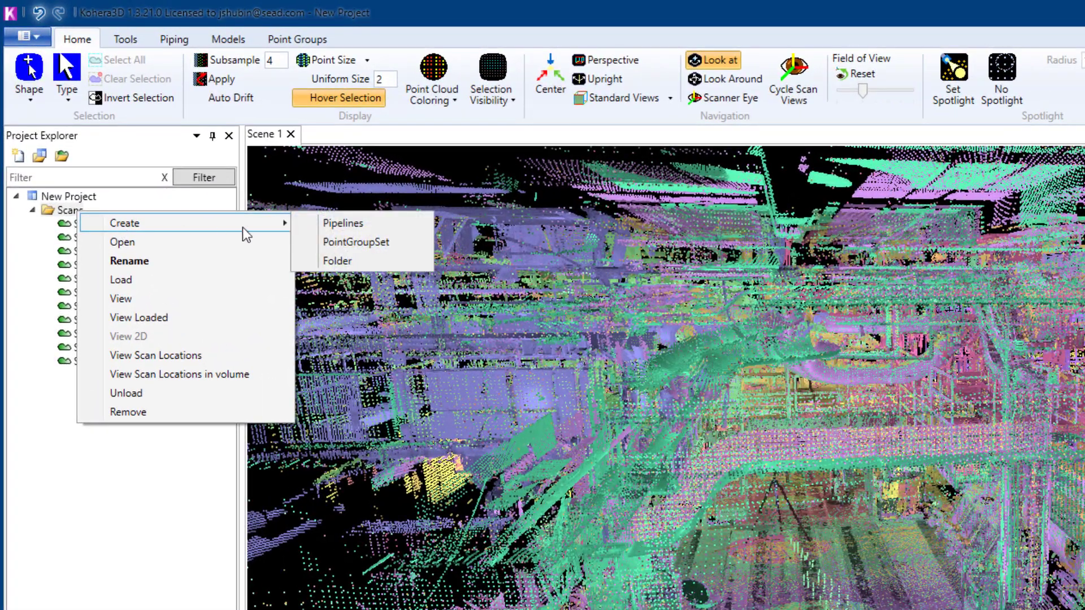
{"action": "left_click", "coordinate": [354, 242]}
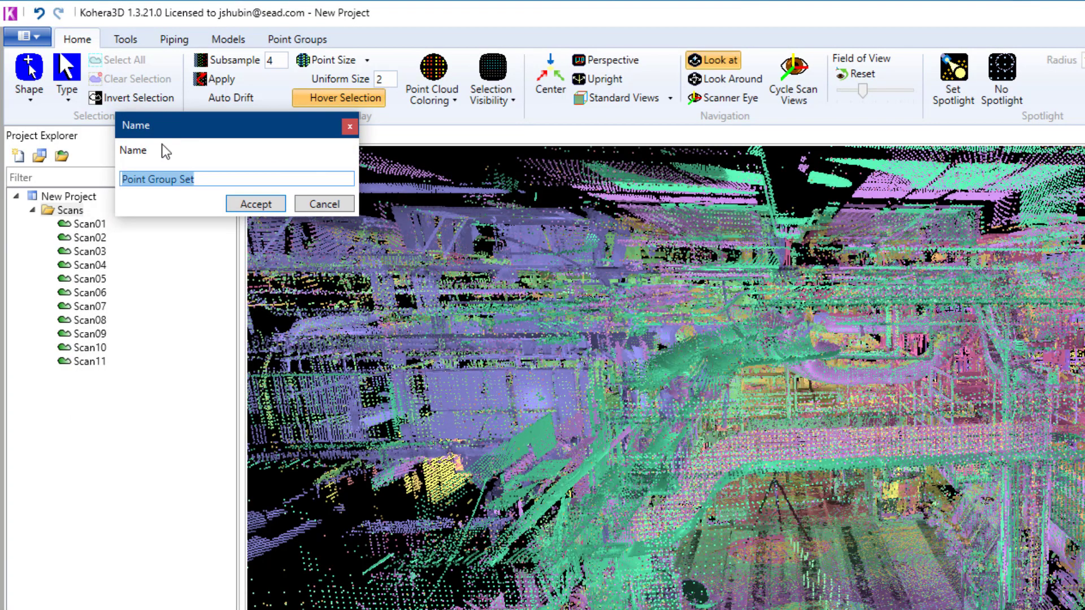
{"action": "left_click", "coordinate": [252, 205]}
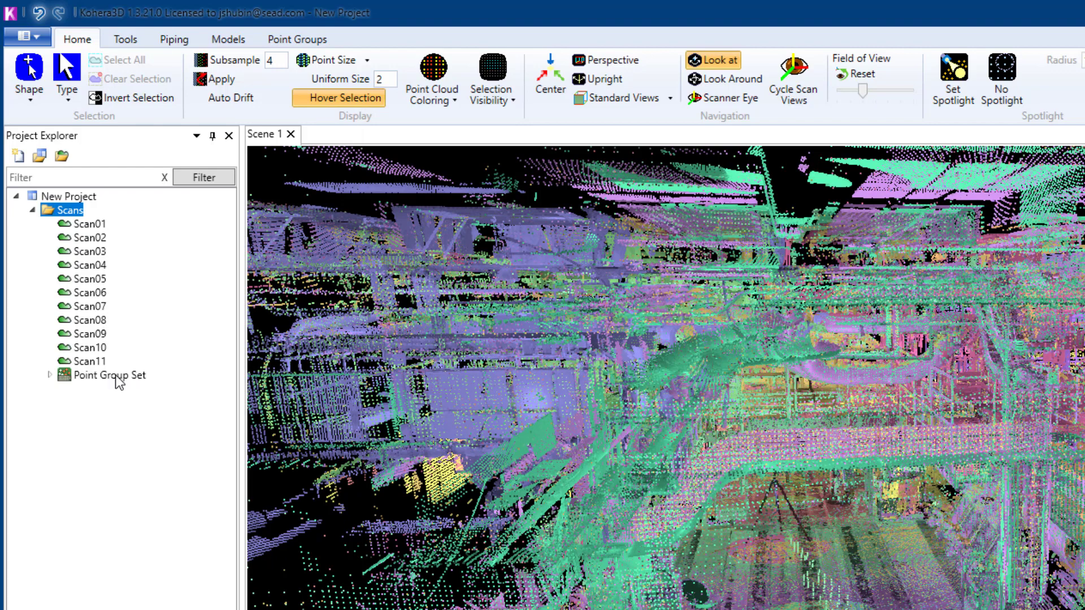
Step: Activate the new Point Group Set for the scans in the scene
{"action": "right_click", "coordinate": [116, 375]}
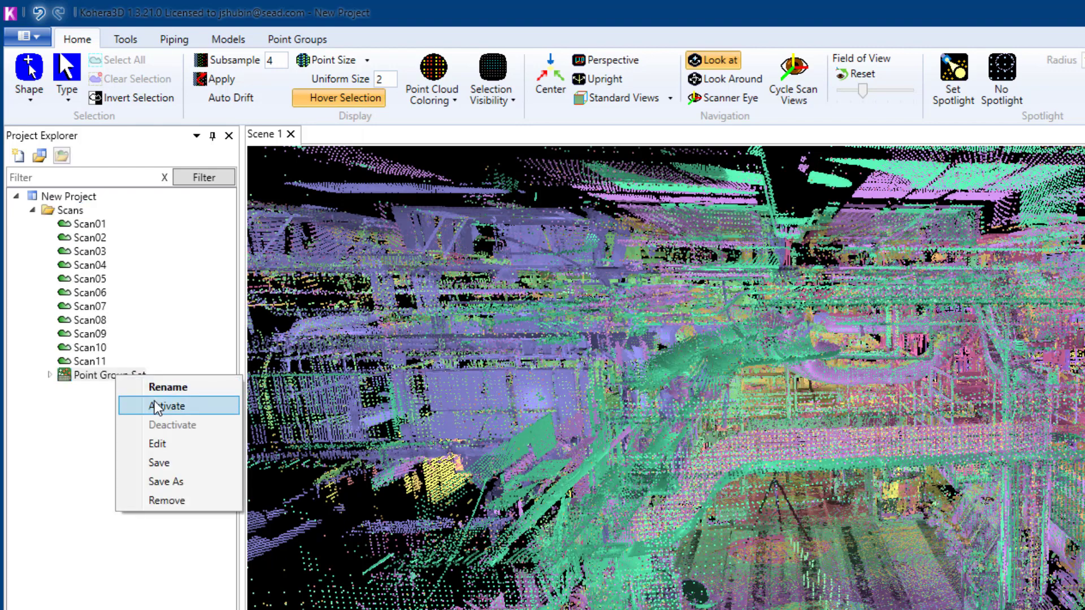
{"action": "left_click", "coordinate": [98, 377]}
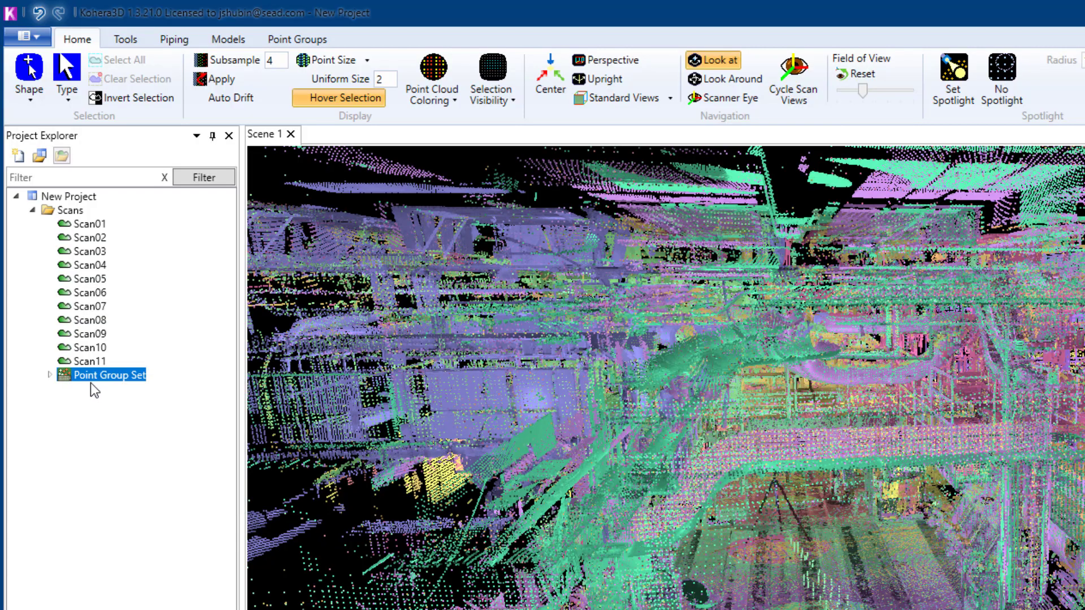
{"action": "left_click_drag", "start_coordinate": [91, 381], "coordinate": [377, 455]}
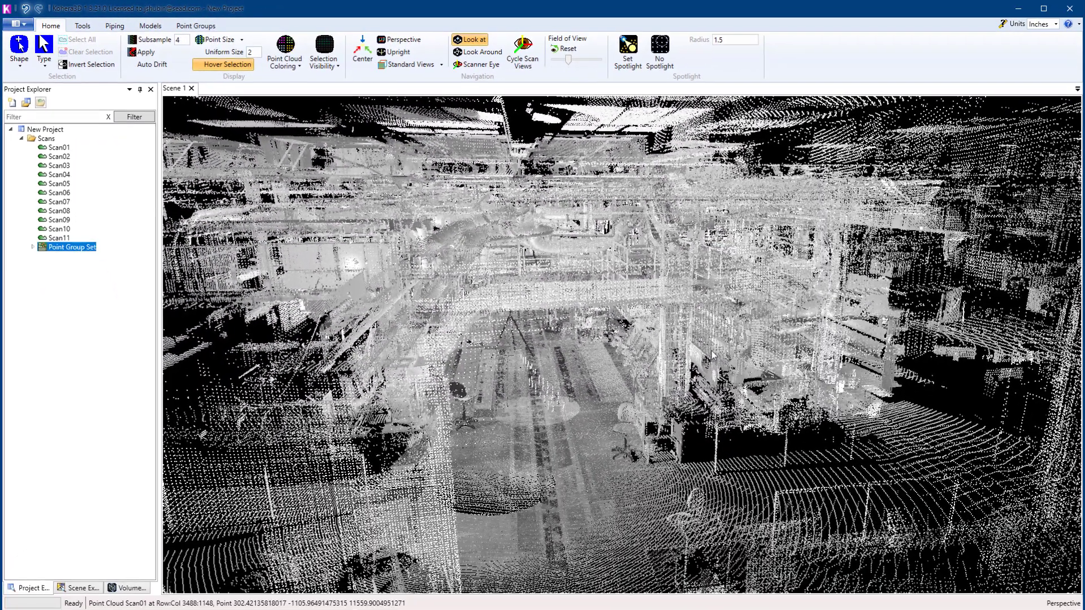
Step: Edit the Point Group Set and add a group named Floor with a bright green color
{"action": "left_click_drag", "start_coordinate": [713, 356], "coordinate": [645, 406]}
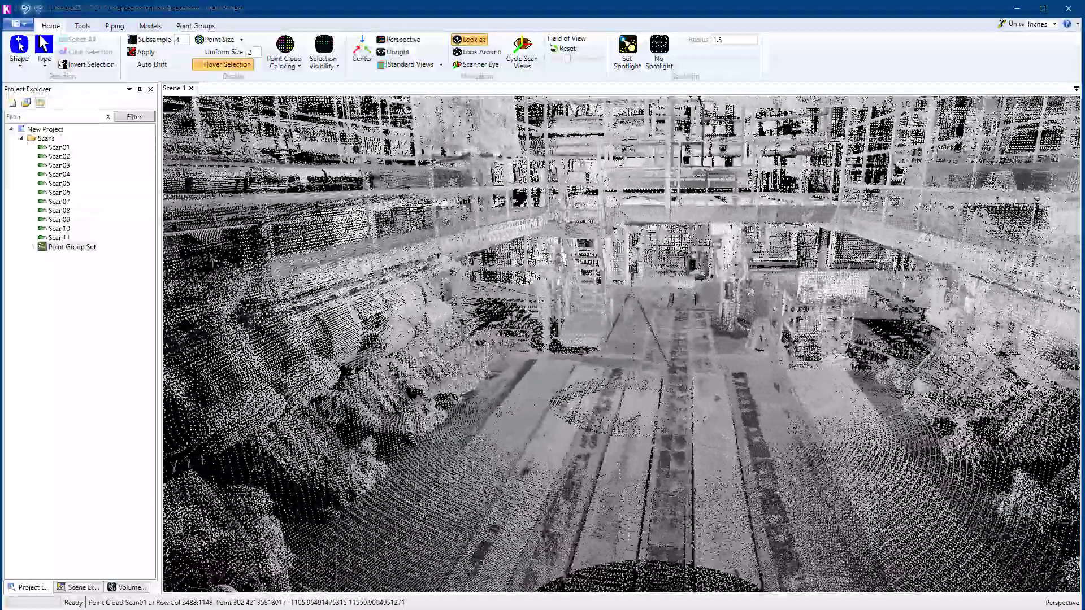
{"action": "right_click", "coordinate": [86, 252]}
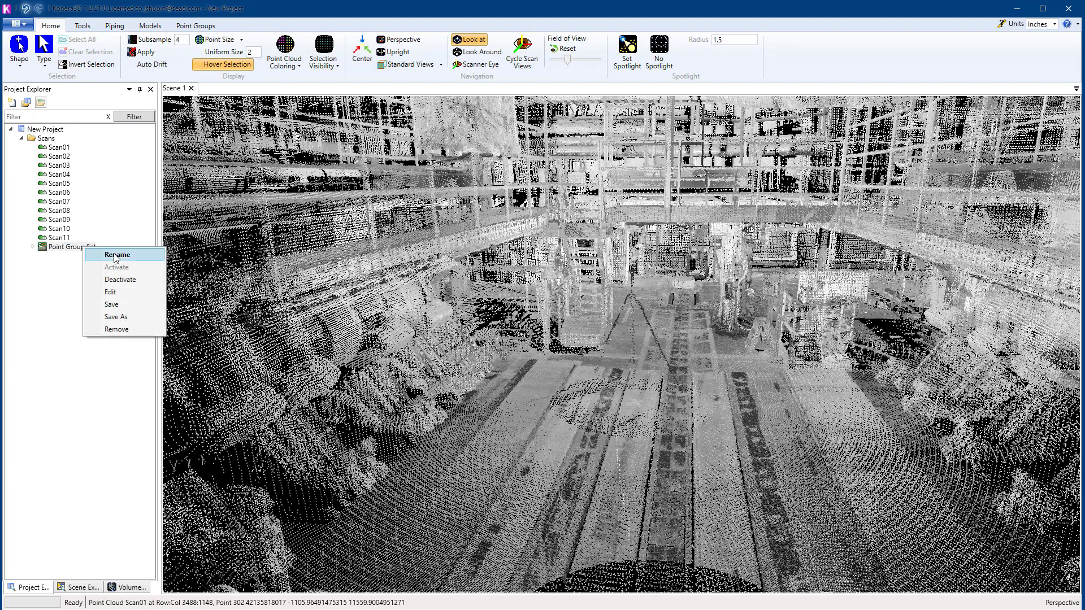
{"action": "left_click", "coordinate": [110, 292]}
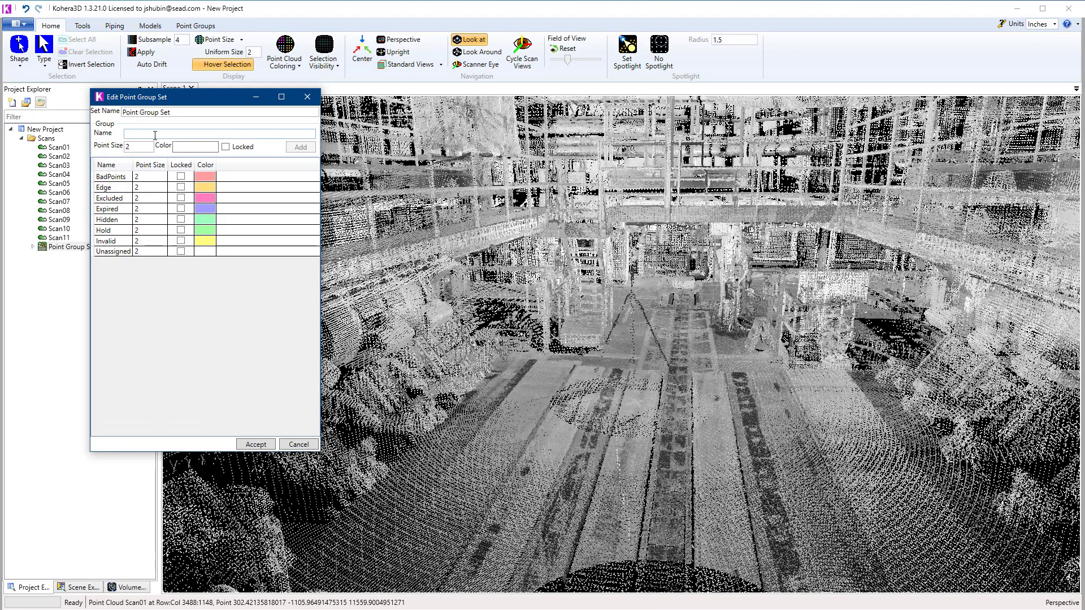
{"action": "left_click", "coordinate": [155, 136]}
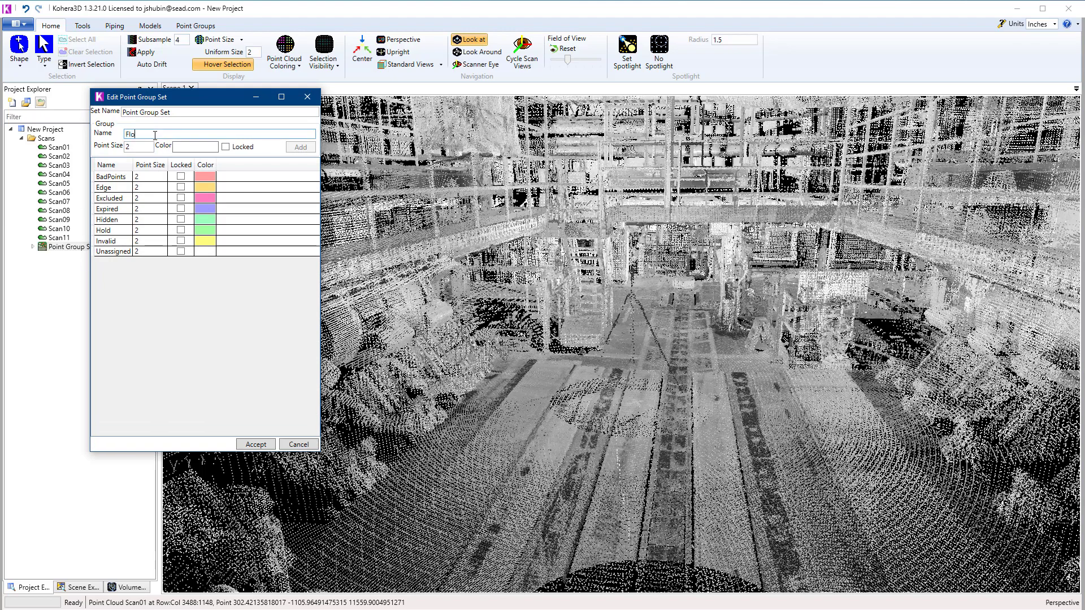
{"action": "left_click", "coordinate": [199, 148]}
{"action": "left_click", "coordinate": [175, 173]}
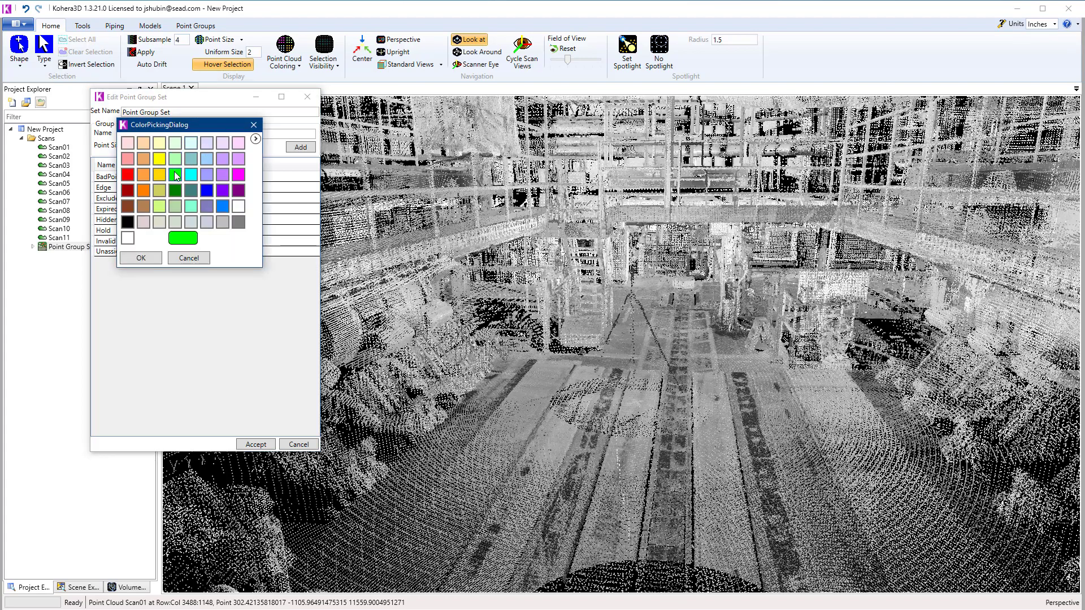
{"action": "left_click", "coordinate": [149, 259]}
{"action": "left_click", "coordinate": [304, 150]}
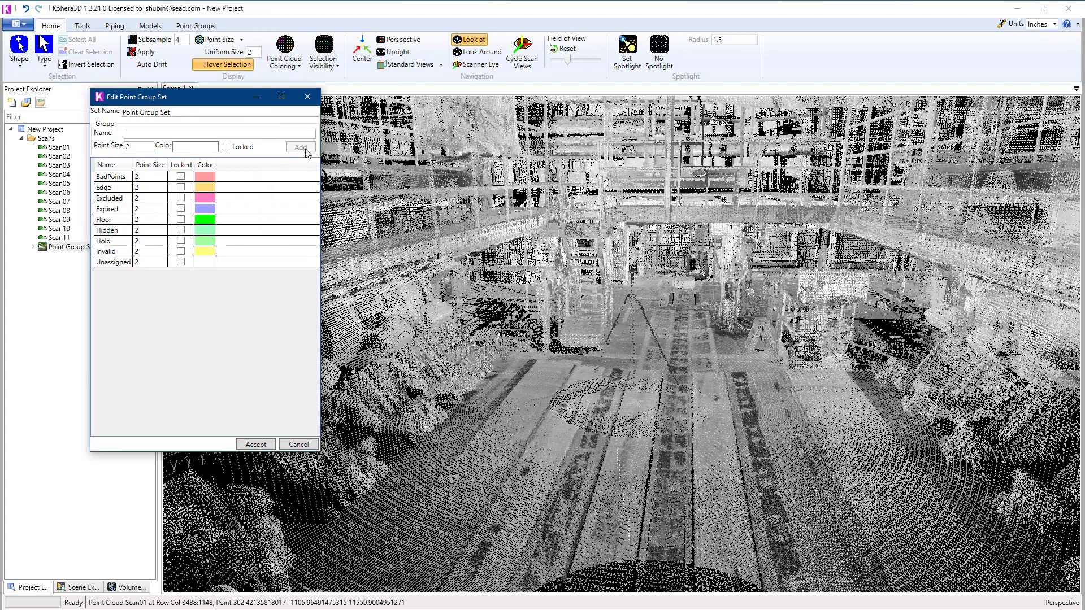
Step: Add a group named Equip01 with a blue color to the point group set
{"action": "left_click", "coordinate": [148, 136]}
{"action": "type", "text": "Equip01"}
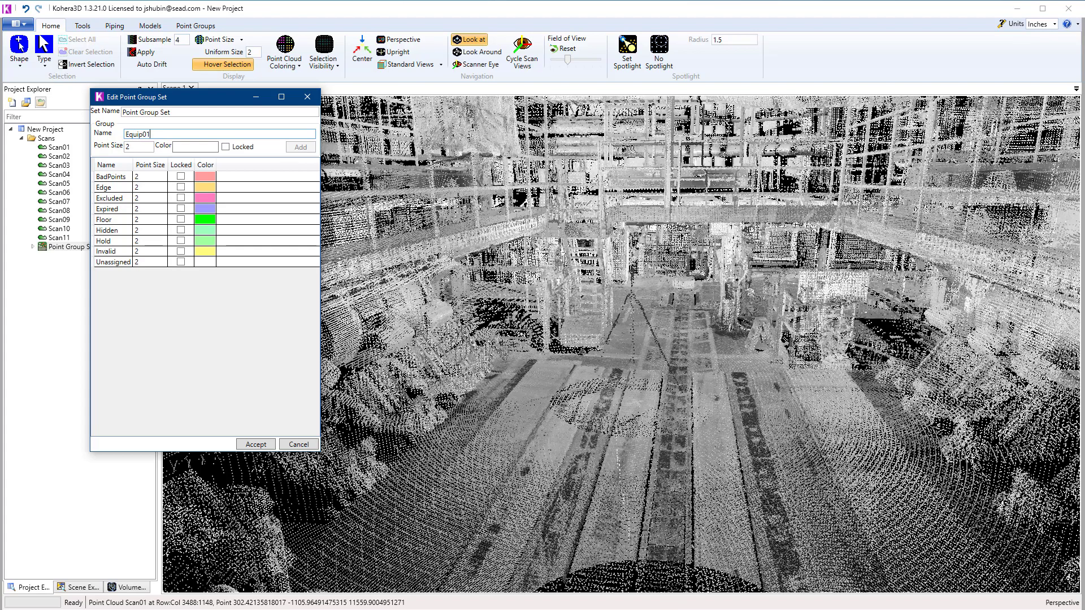
{"action": "left_click", "coordinate": [188, 146]}
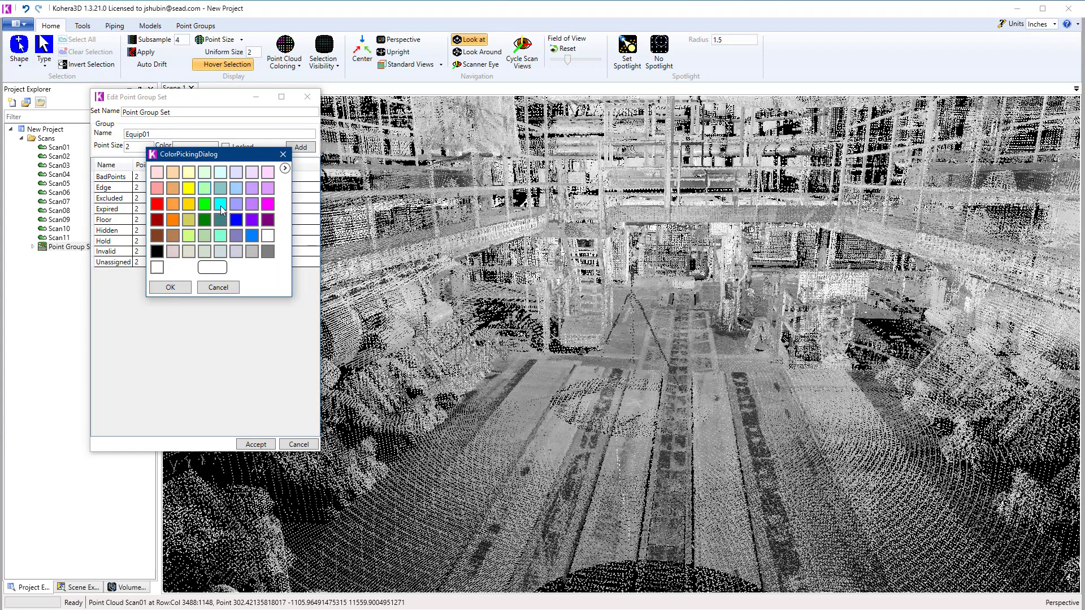
{"action": "left_click", "coordinate": [255, 236]}
{"action": "left_click", "coordinate": [170, 287]}
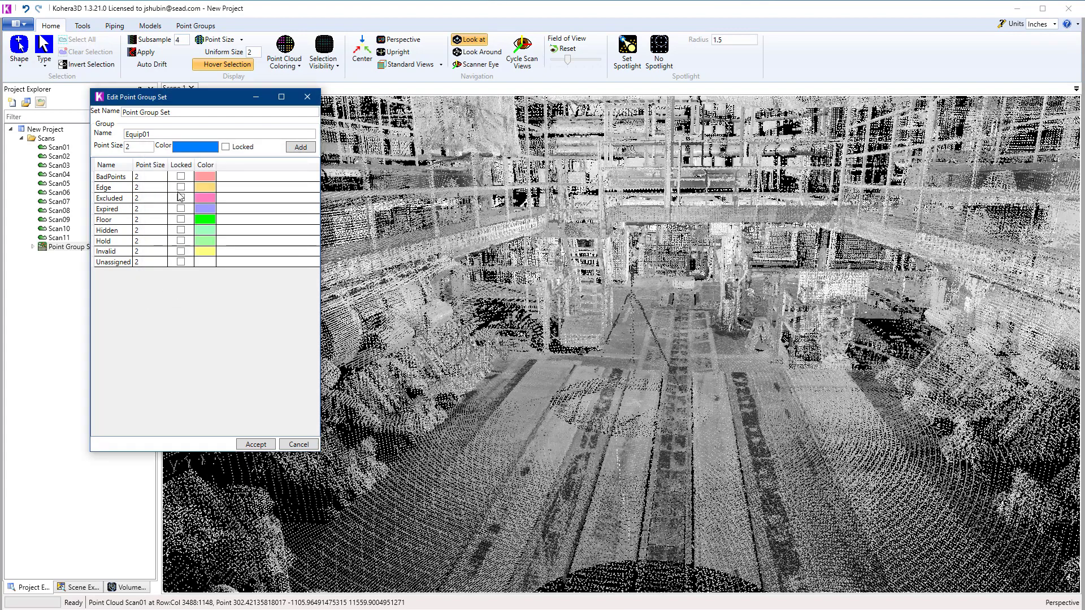
{"action": "left_click", "coordinate": [304, 149]}
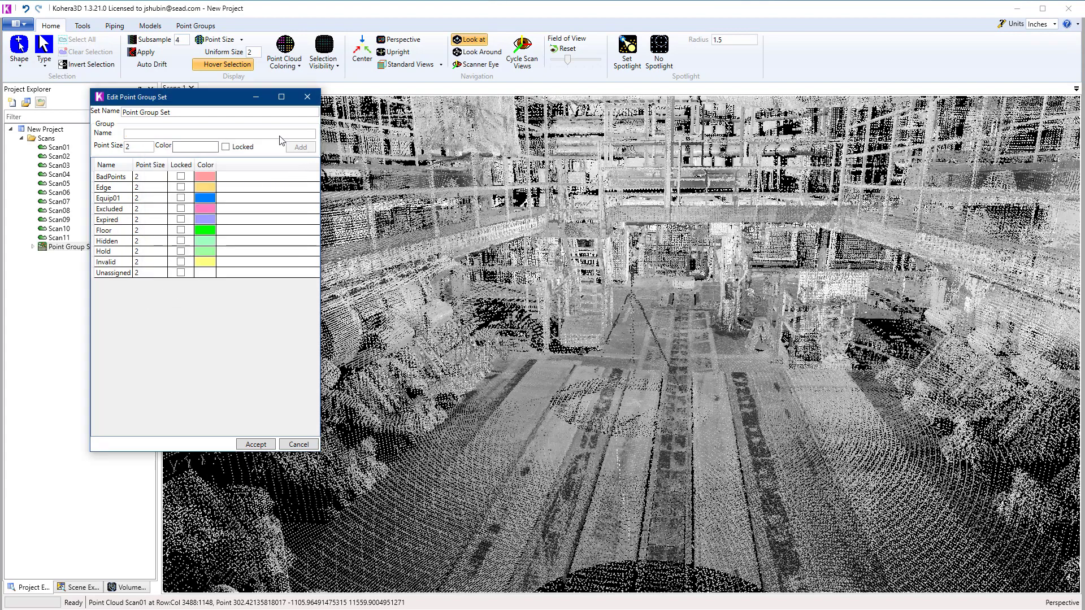
Step: Add a group named Piping with an orange color and accept the point group set changes
{"action": "left_click", "coordinate": [159, 134]}
{"action": "type", "text": "Piping"}
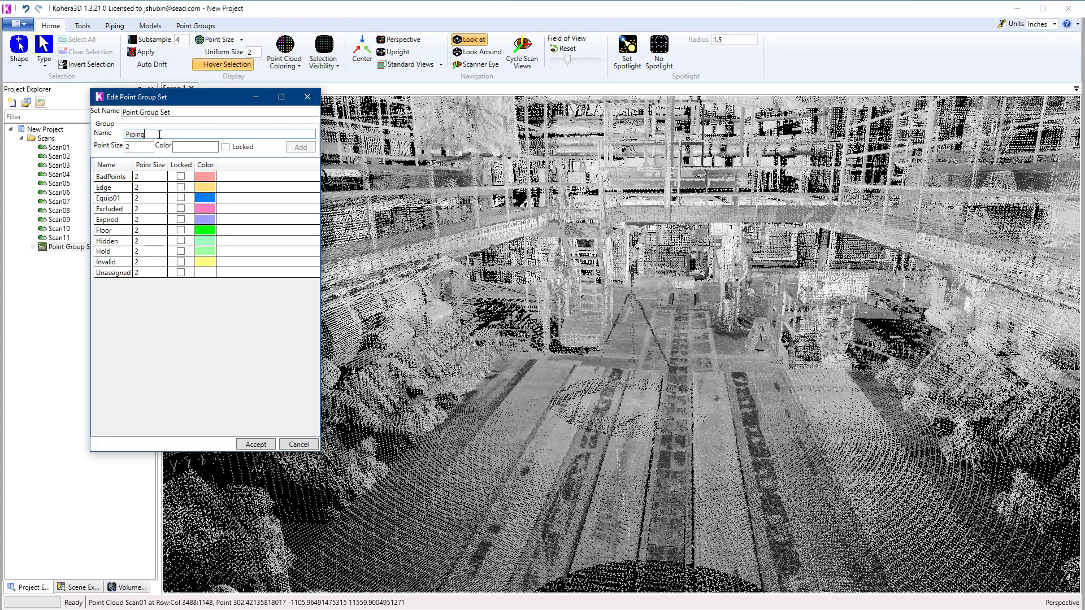
{"action": "left_click", "coordinate": [195, 147]}
{"action": "left_click", "coordinate": [202, 250]}
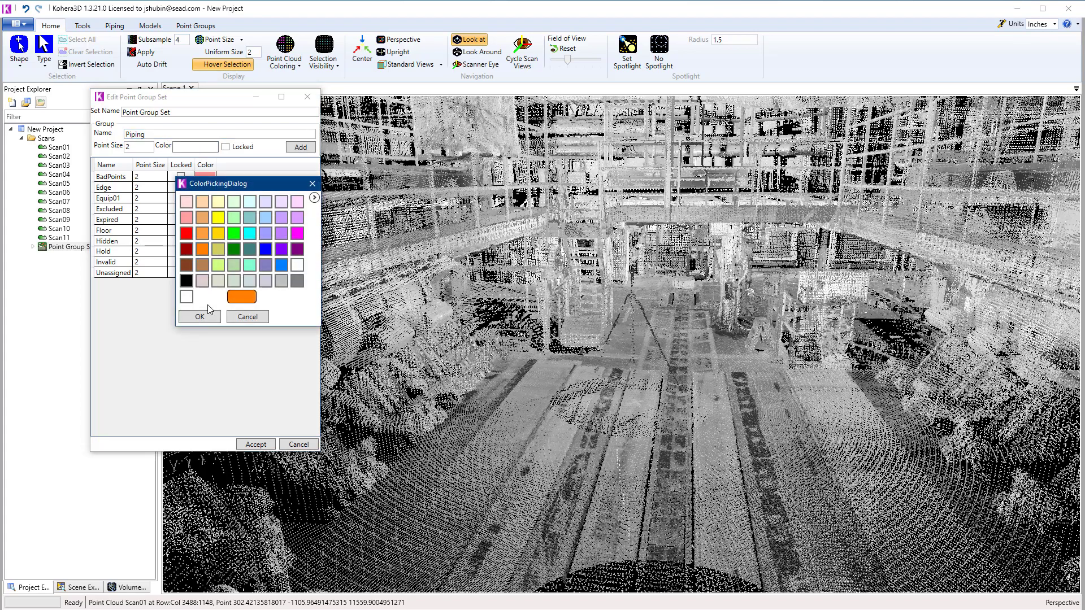
{"action": "left_click", "coordinate": [200, 317]}
{"action": "left_click", "coordinate": [301, 148]}
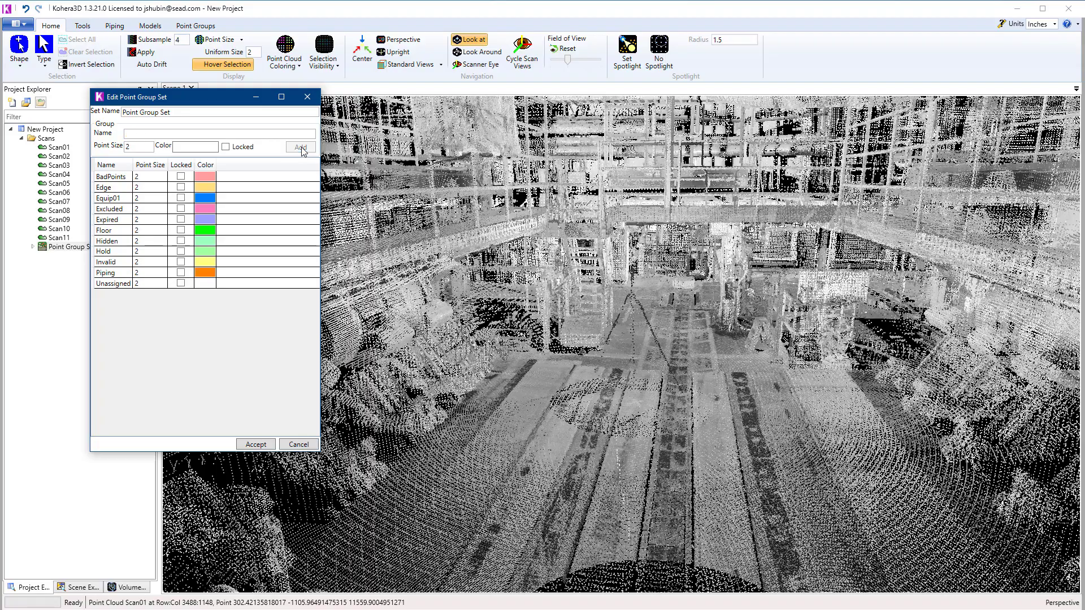
{"action": "left_click", "coordinate": [256, 445]}
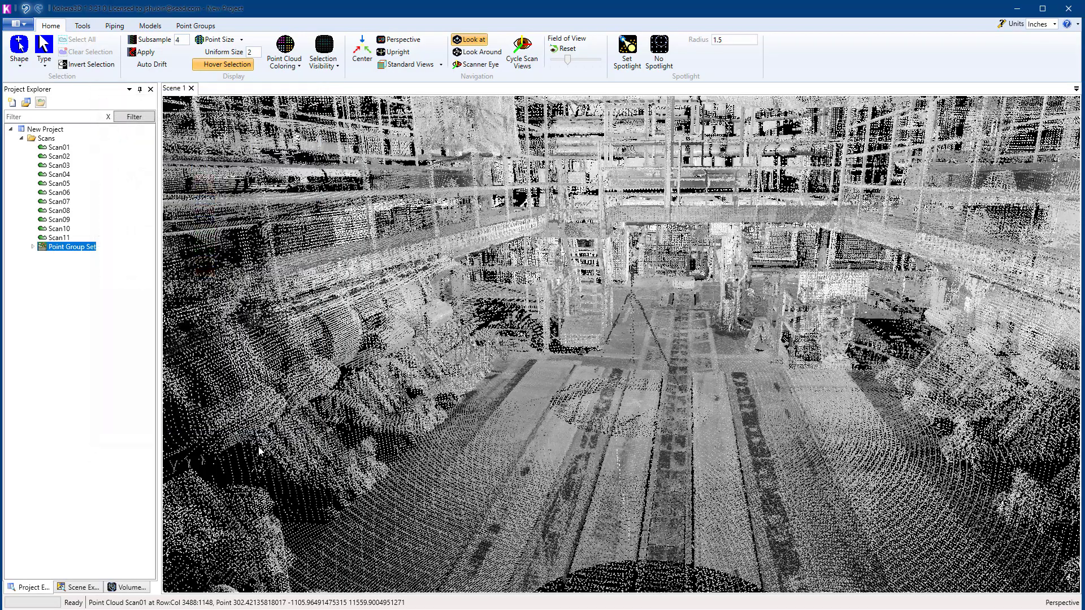
{"action": "scroll", "coordinate": [698, 394], "scroll_direction": "down", "scroll_amount": 10}
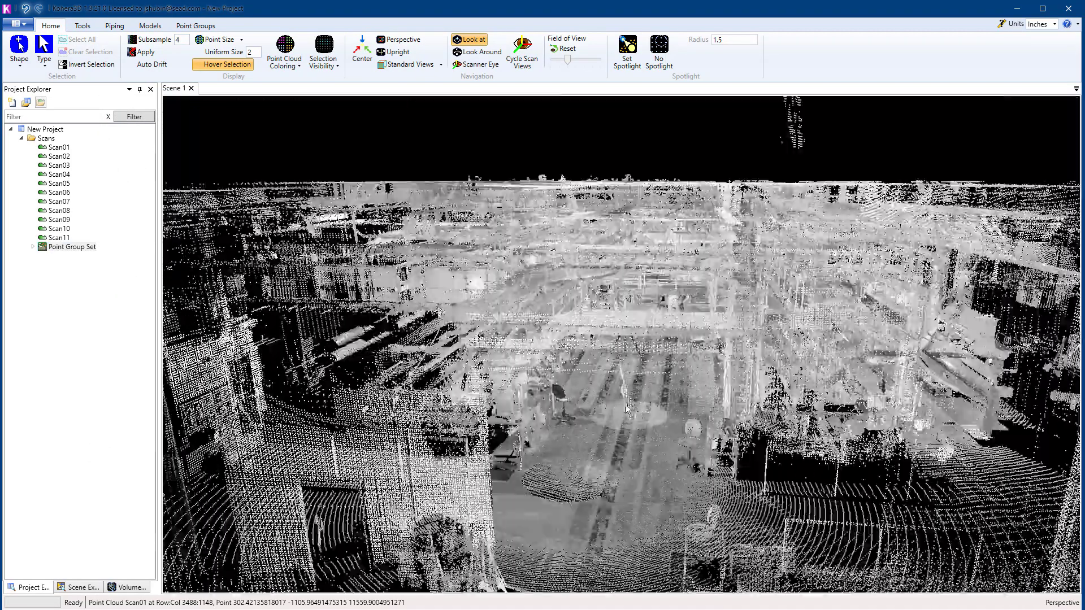
{"action": "scroll", "coordinate": [492, 448], "scroll_direction": "up", "scroll_amount": 6}
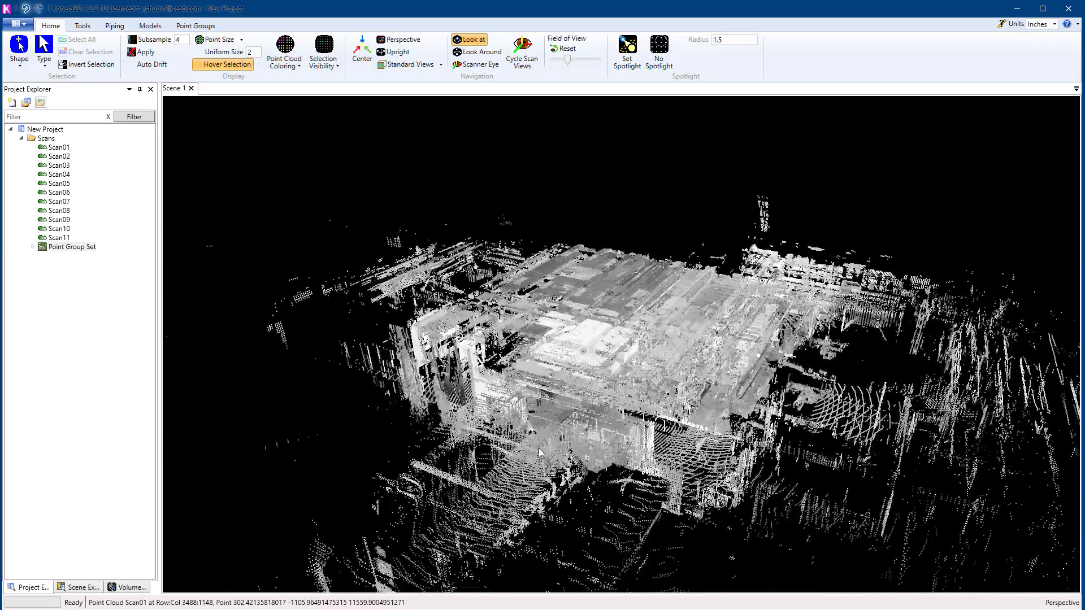
Step: Enable the box volume filter for all scans to limit the point cloud to the defined region
{"action": "scroll", "coordinate": [610, 427], "scroll_direction": "up", "scroll_amount": 2}
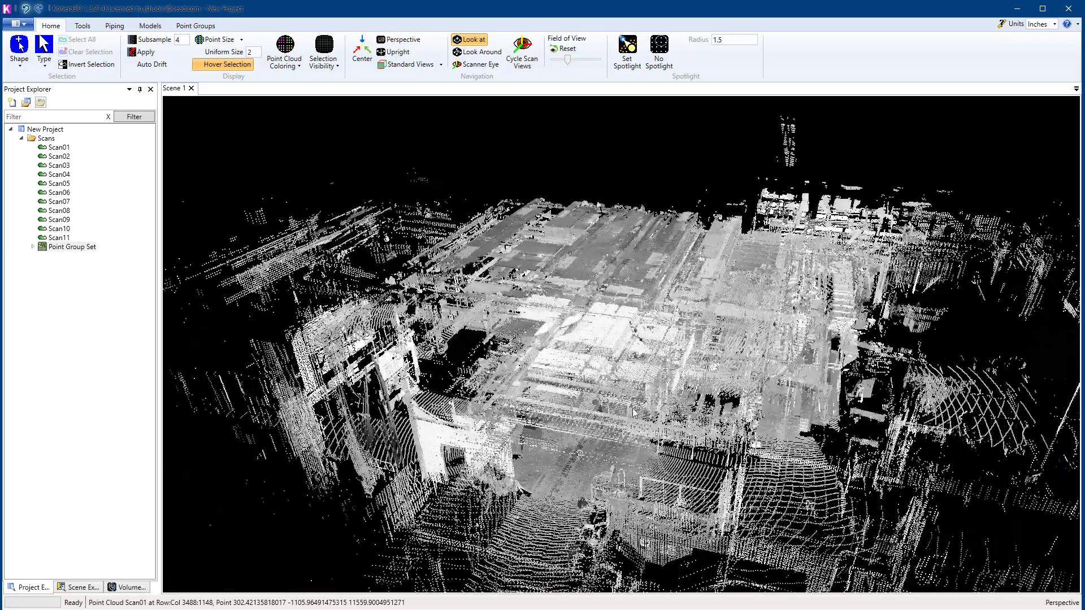
{"action": "left_click", "coordinate": [130, 588]}
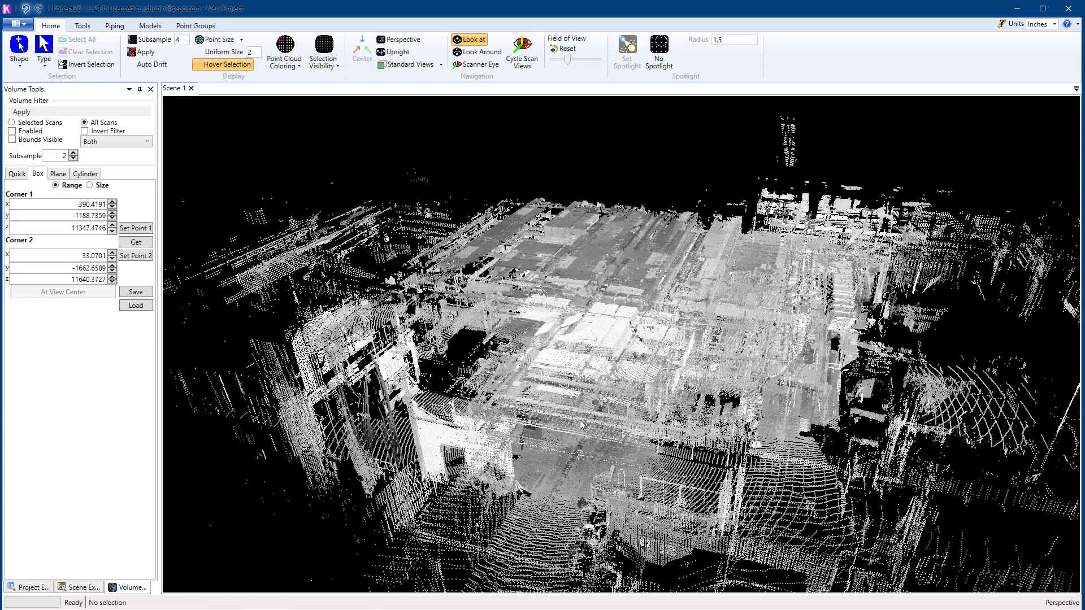
{"action": "left_click", "coordinate": [12, 131]}
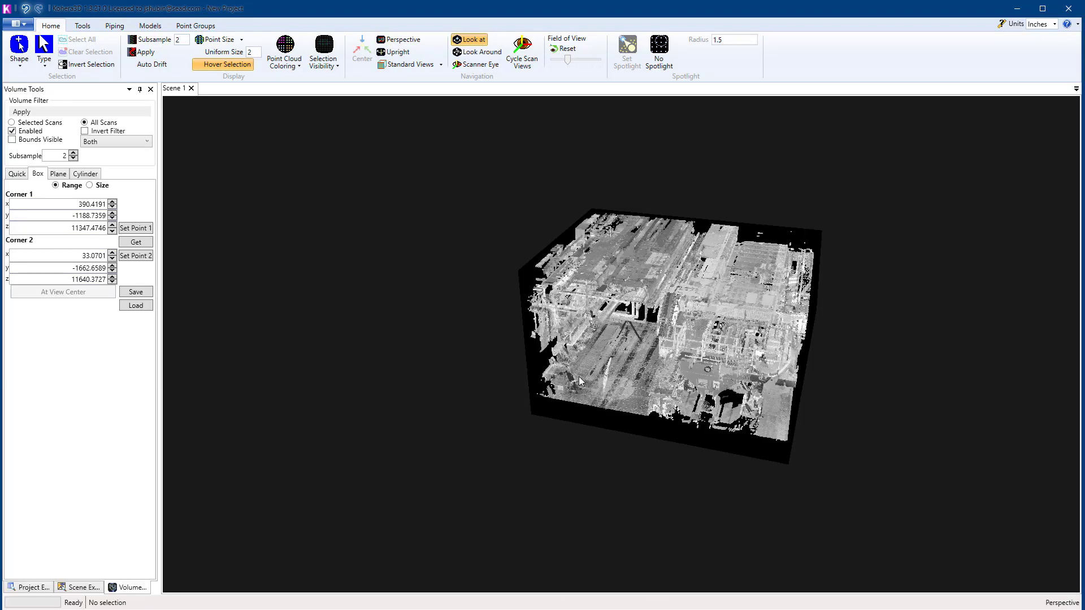
{"action": "middle_click_drag", "start_coordinate": [700, 378], "coordinate": [589, 359]}
{"action": "scroll", "coordinate": [763, 395], "scroll_direction": "up", "scroll_amount": 6}
{"action": "scroll", "coordinate": [588, 359], "scroll_direction": "up", "scroll_amount": 5}
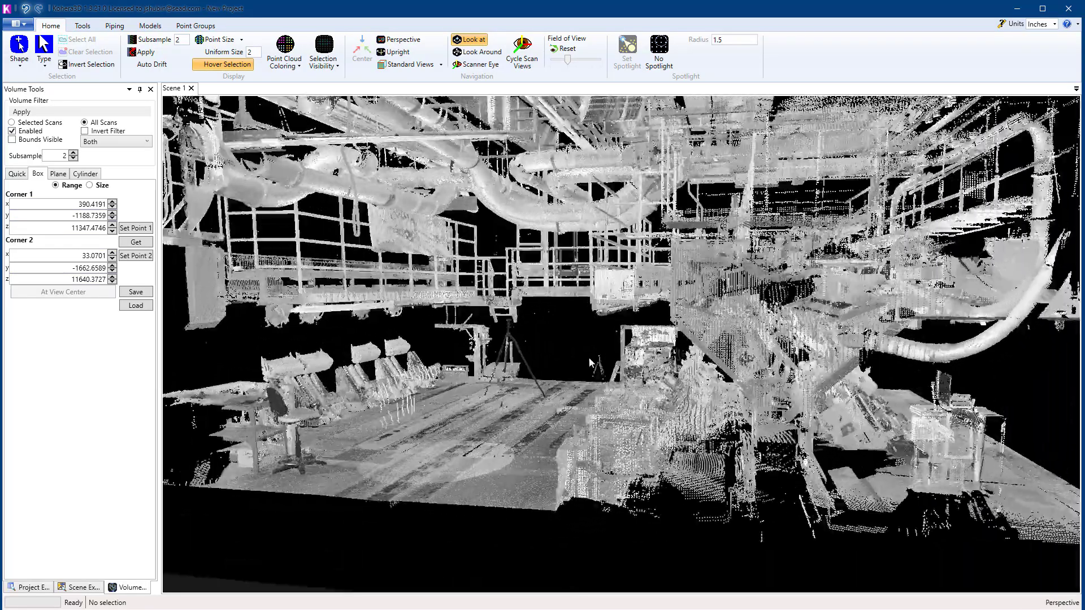
{"action": "scroll", "coordinate": [591, 356], "scroll_direction": "down", "scroll_amount": 8}
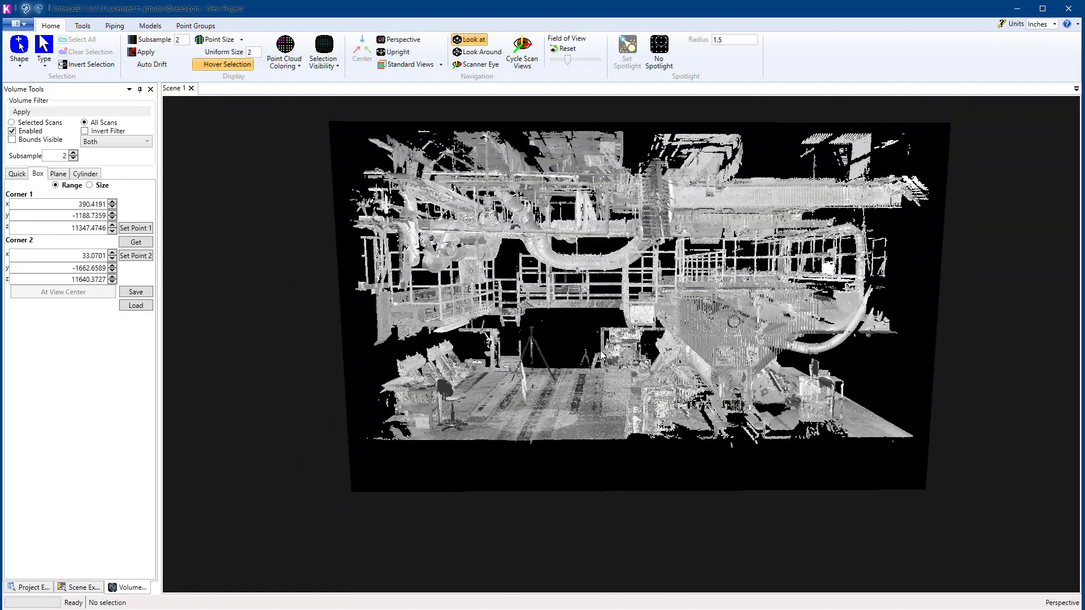
Step: Switch the scene from perspective to orthographic projection with the filtered region's floor line in view
{"action": "left_click", "coordinate": [399, 40]}
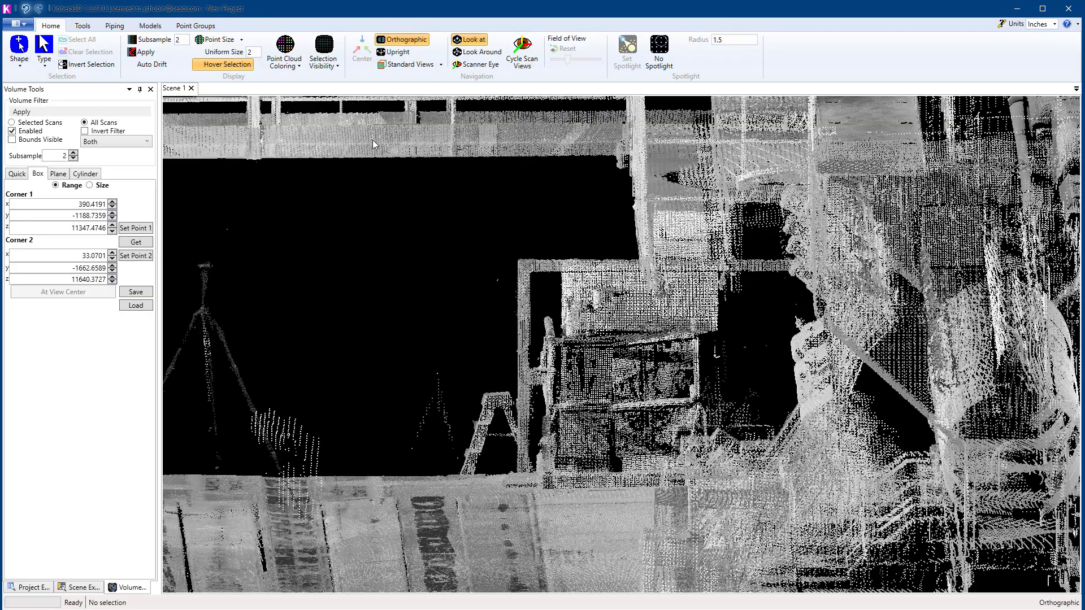
{"action": "scroll", "coordinate": [775, 363], "scroll_direction": "down", "scroll_amount": 6}
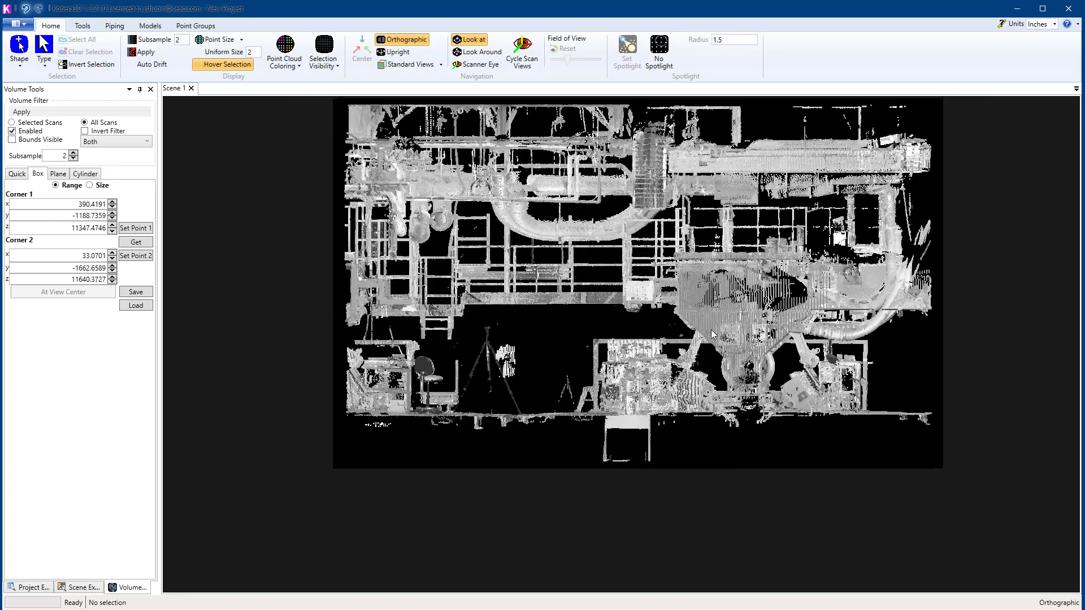
{"action": "scroll", "coordinate": [713, 331], "scroll_direction": "up", "scroll_amount": 3}
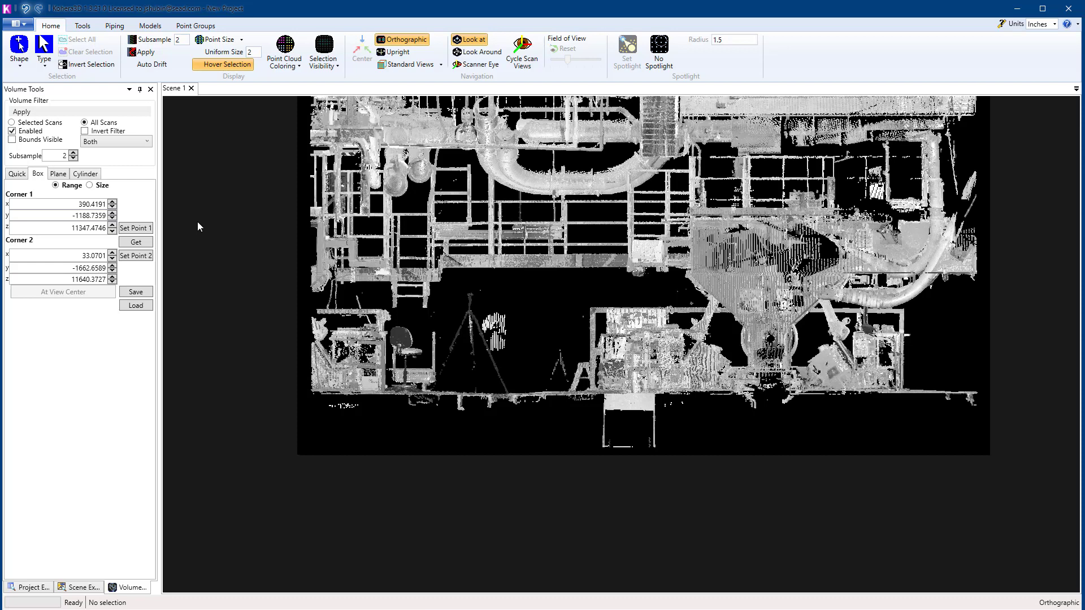
Step: Box-select the strip of points at and below floor level across the full width of the filtered region
{"action": "left_click", "coordinate": [19, 67]}
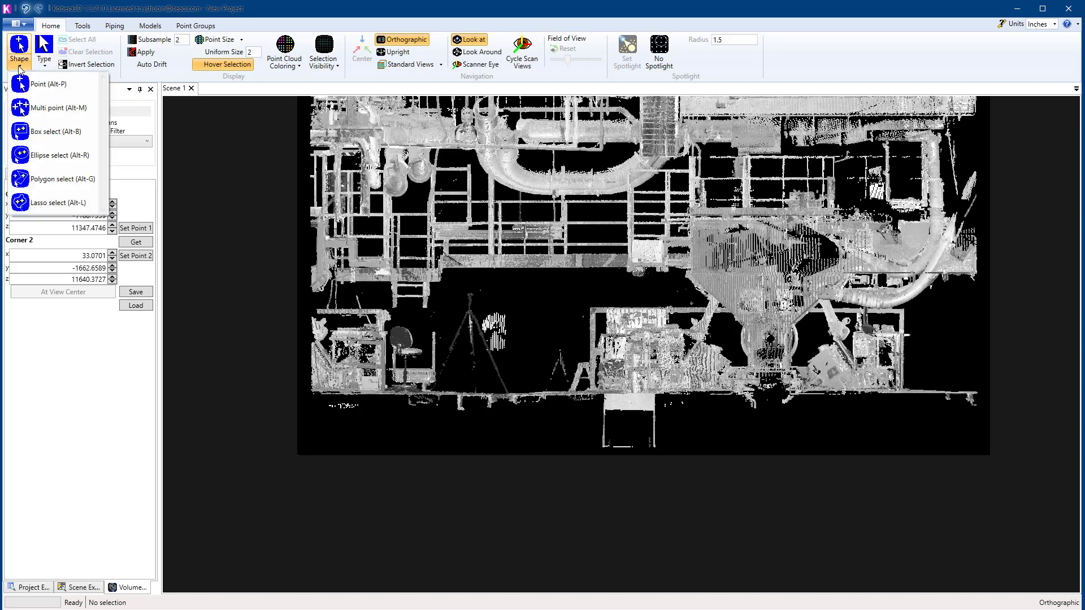
{"action": "left_click", "coordinate": [36, 136]}
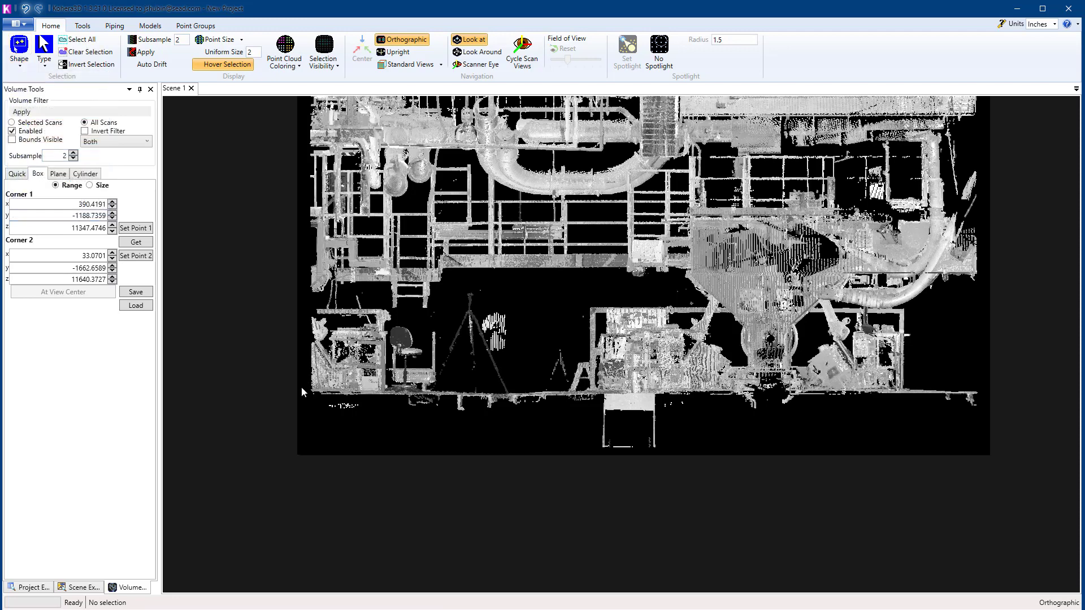
{"action": "left_click_drag", "start_coordinate": [305, 386], "coordinate": [989, 465]}
{"action": "mouse_move", "coordinate": [569, 341]}
{"action": "middle_mouse_down"}
{"action": "mouse_move", "coordinate": [565, 371]}
{"action": "mouse_move", "coordinate": [605, 358]}
{"action": "mouse_move", "coordinate": [567, 361]}
{"action": "middle_mouse_up"}
{"action": "scroll", "coordinate": [567, 367], "scroll_direction": "up", "scroll_amount": 1}
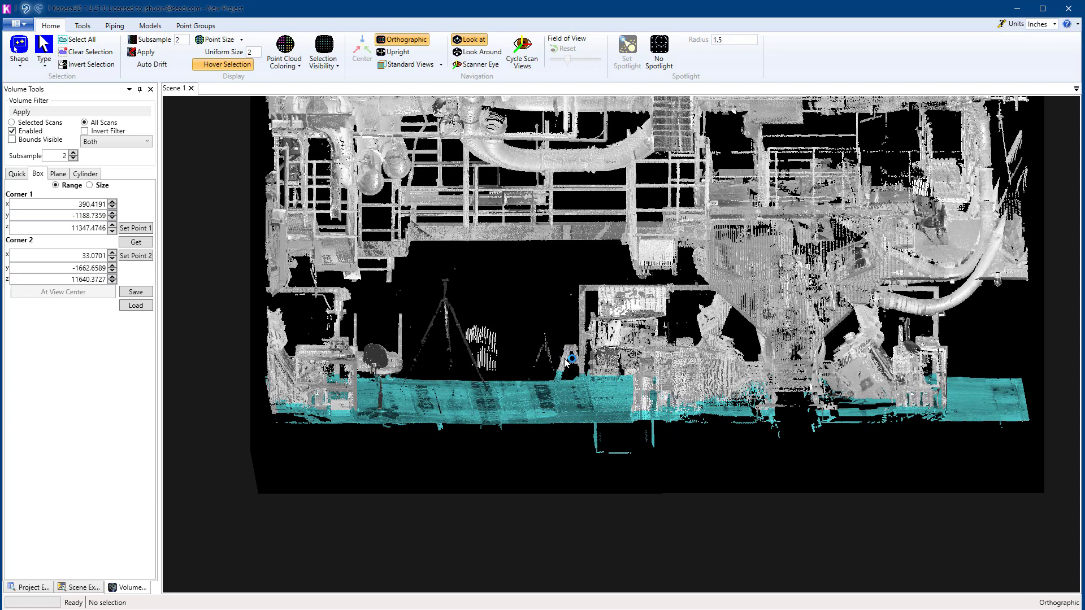
Step: Assign the selected floor points to the Floor group and clear the selection
{"action": "key", "text": "ctrl+a"}
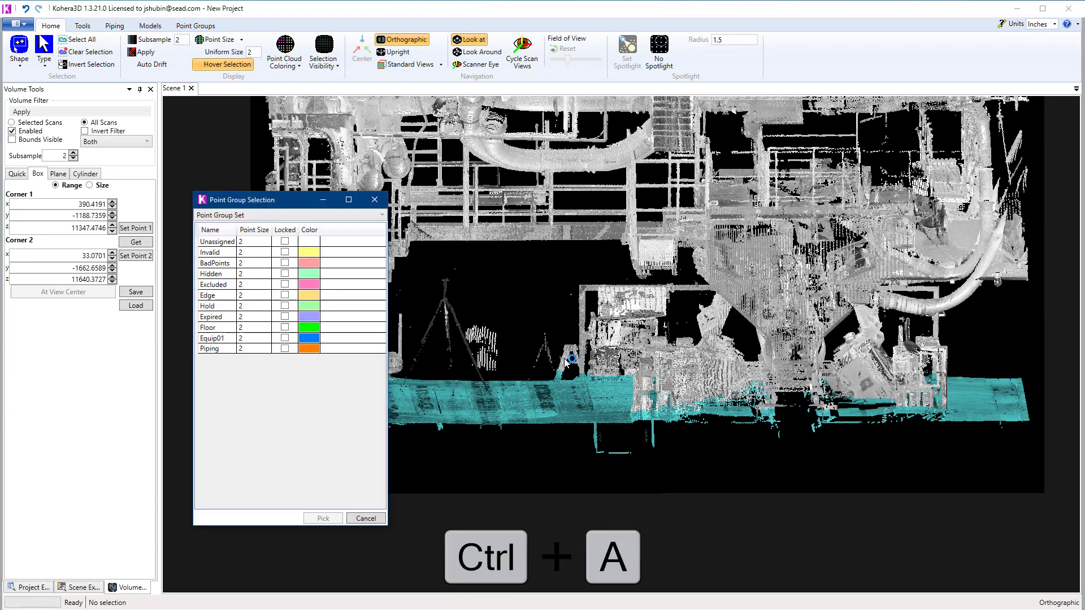
{"action": "left_click", "coordinate": [213, 330]}
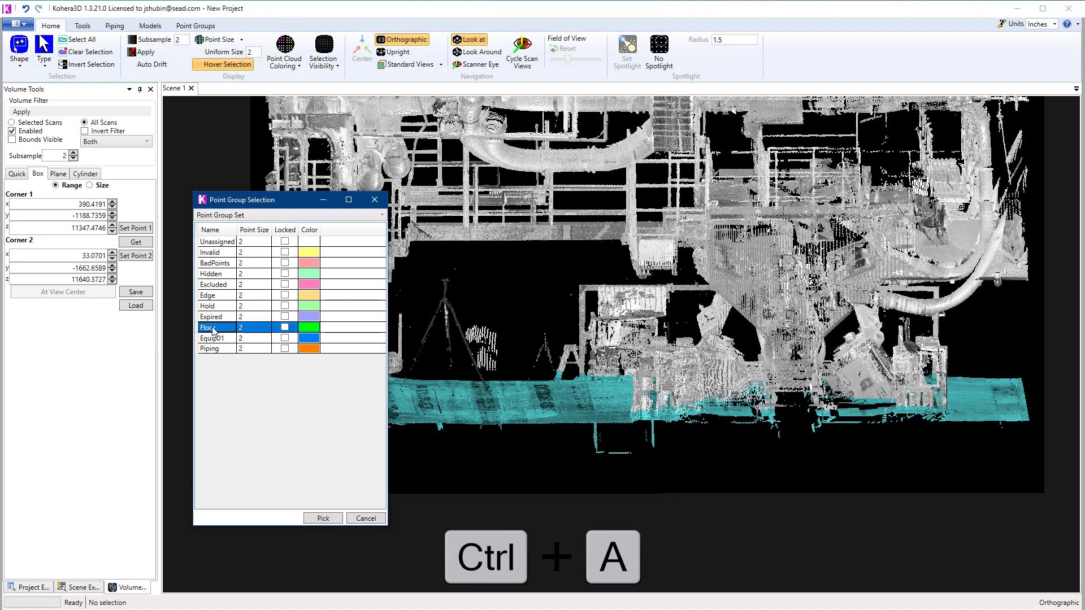
{"action": "left_click", "coordinate": [324, 519]}
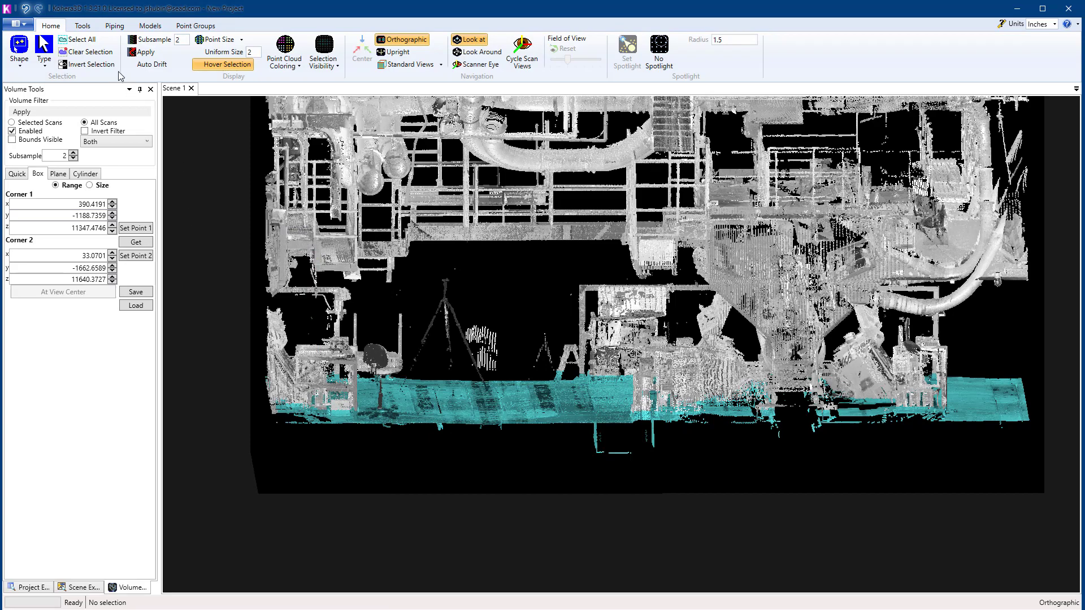
{"action": "left_click", "coordinate": [101, 52]}
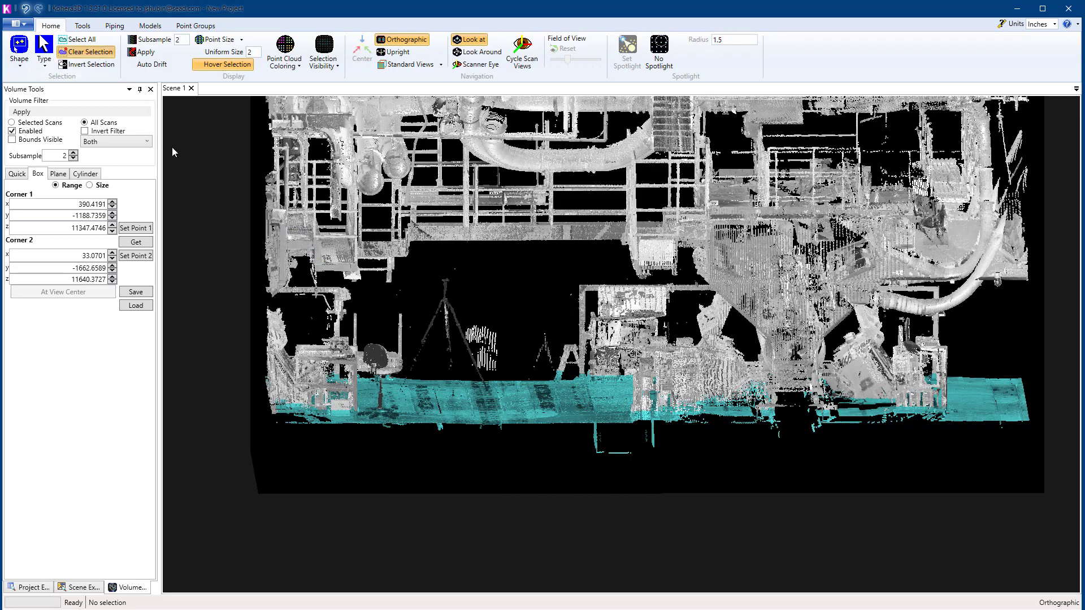
{"action": "middle_click_drag", "start_coordinate": [641, 359], "coordinate": [652, 399]}
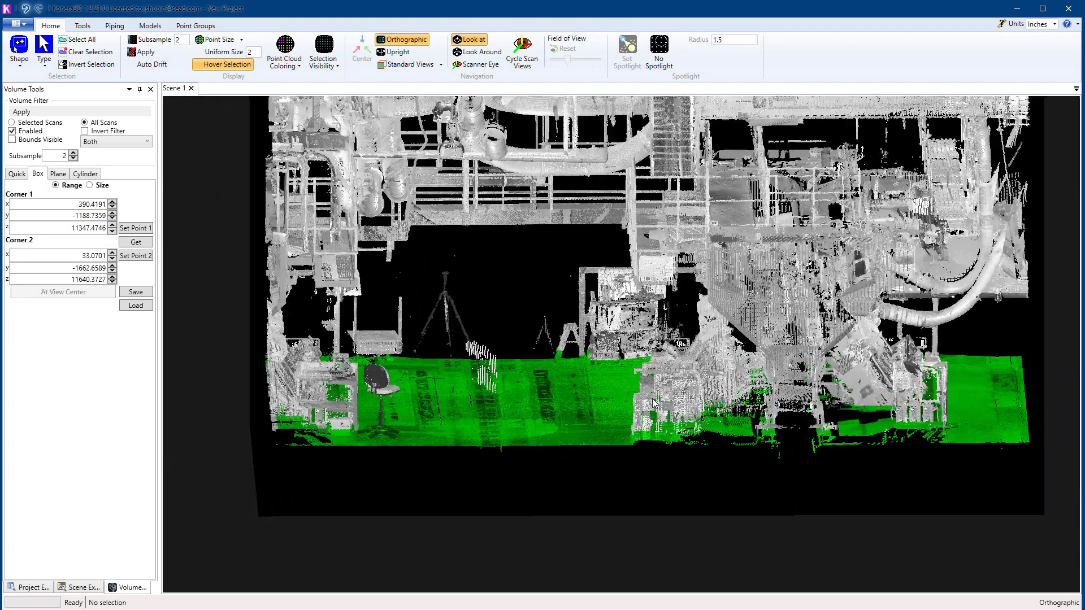
Step: Hide the Floor group's points by picking a point on the green floor
{"action": "left_click", "coordinate": [570, 415]}
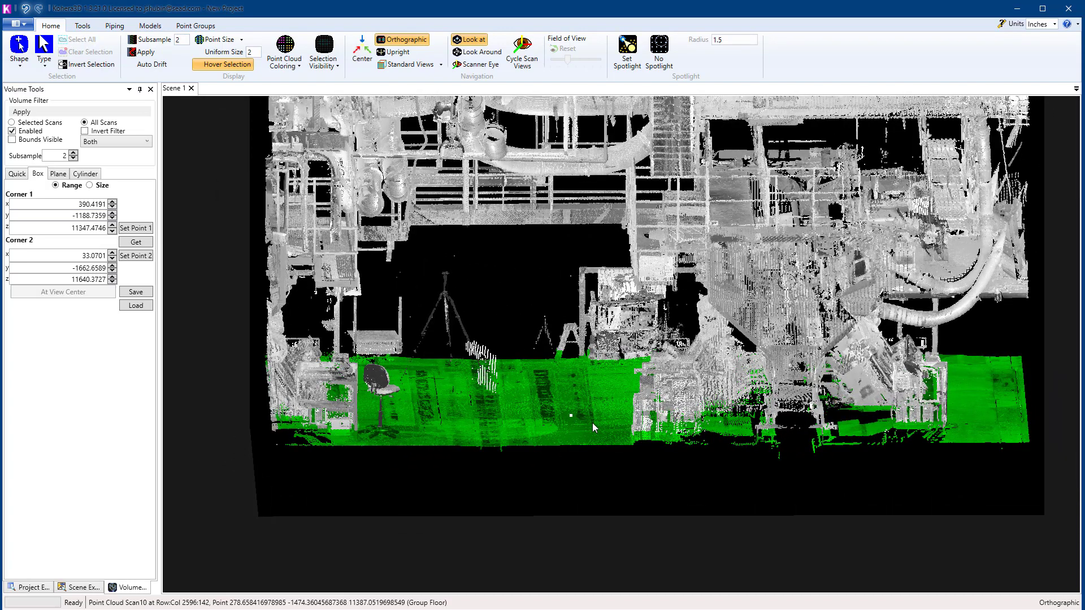
{"action": "key", "text": "h"}
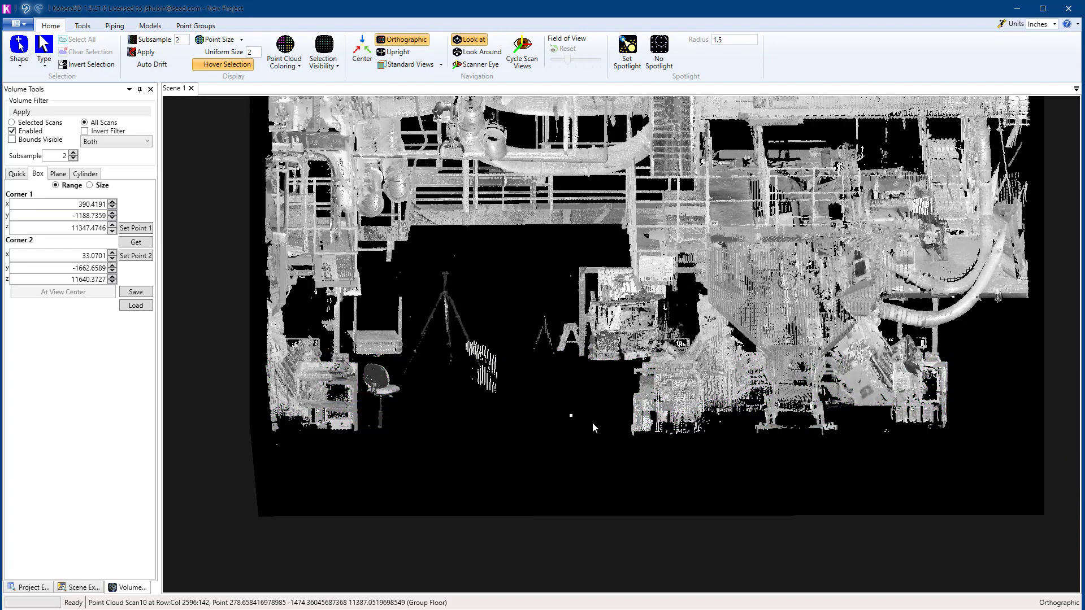
{"action": "scroll", "coordinate": [650, 435], "scroll_direction": "up", "scroll_amount": 3}
{"action": "scroll", "coordinate": [667, 460], "scroll_direction": "down", "scroll_amount": 3}
{"action": "middle_click_drag", "start_coordinate": [658, 470], "coordinate": [638, 435]}
{"action": "scroll", "coordinate": [650, 504], "scroll_direction": "up", "scroll_amount": 3}
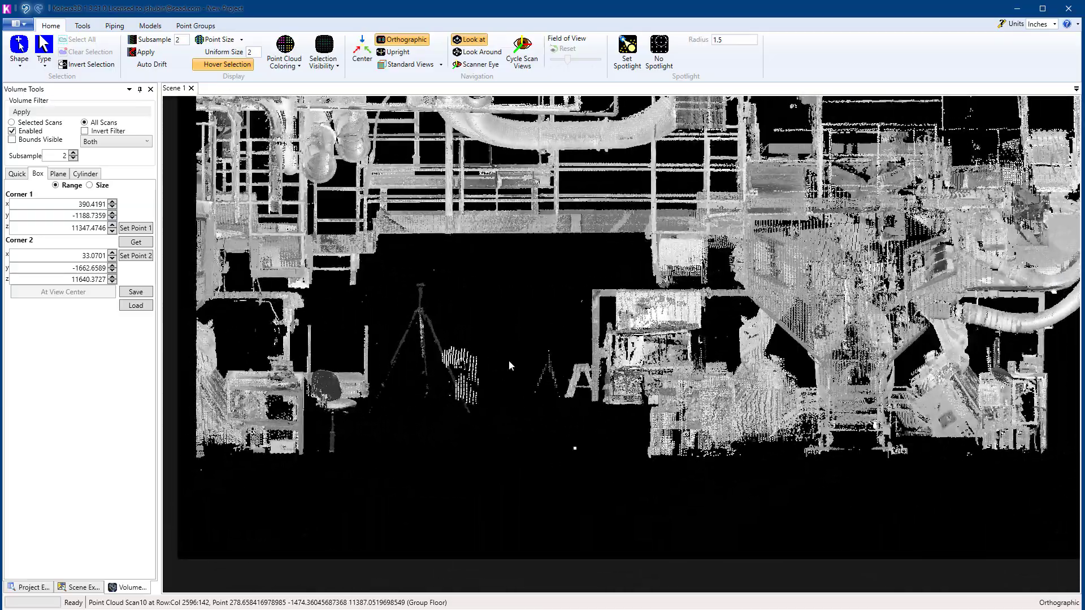
Step: Edit the Point Group Set to add a yellow group named Miscl and accept the changes
{"action": "left_click", "coordinate": [36, 586]}
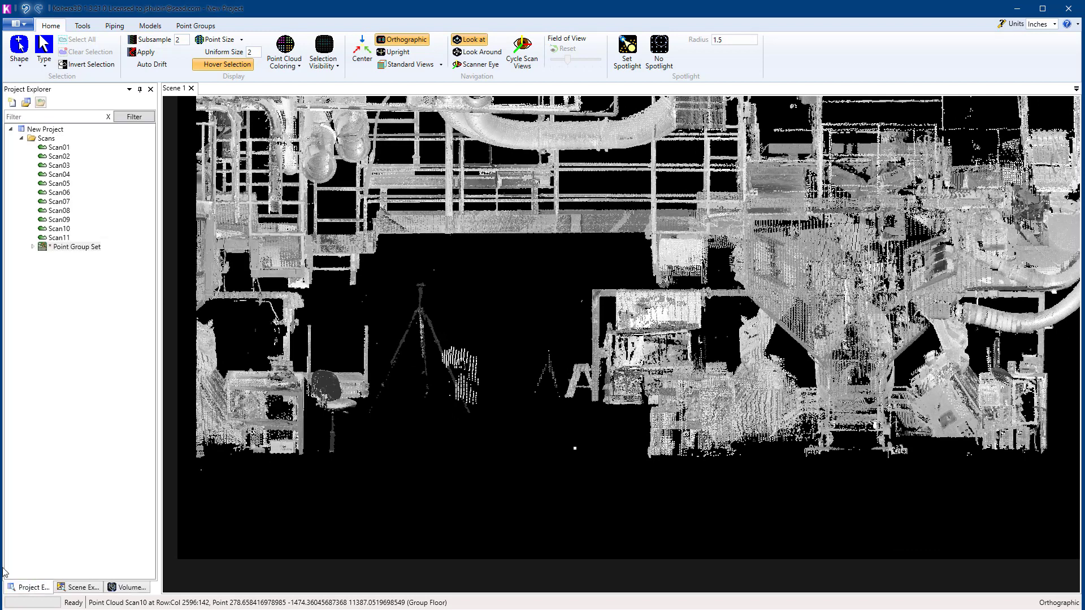
{"action": "right_click", "coordinate": [92, 250]}
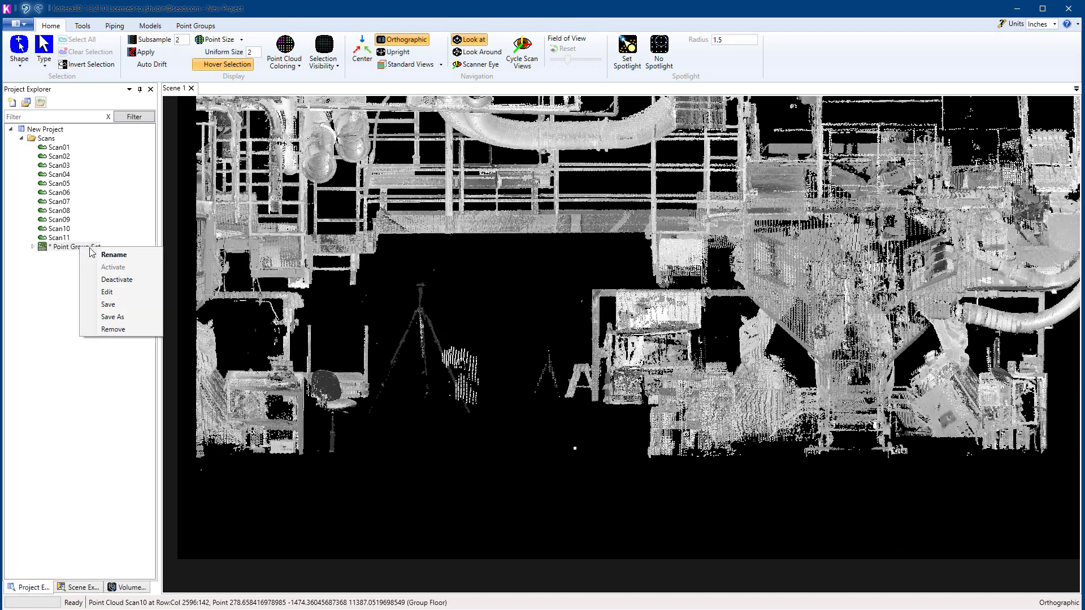
{"action": "left_click", "coordinate": [116, 292]}
{"action": "left_click", "coordinate": [161, 134]}
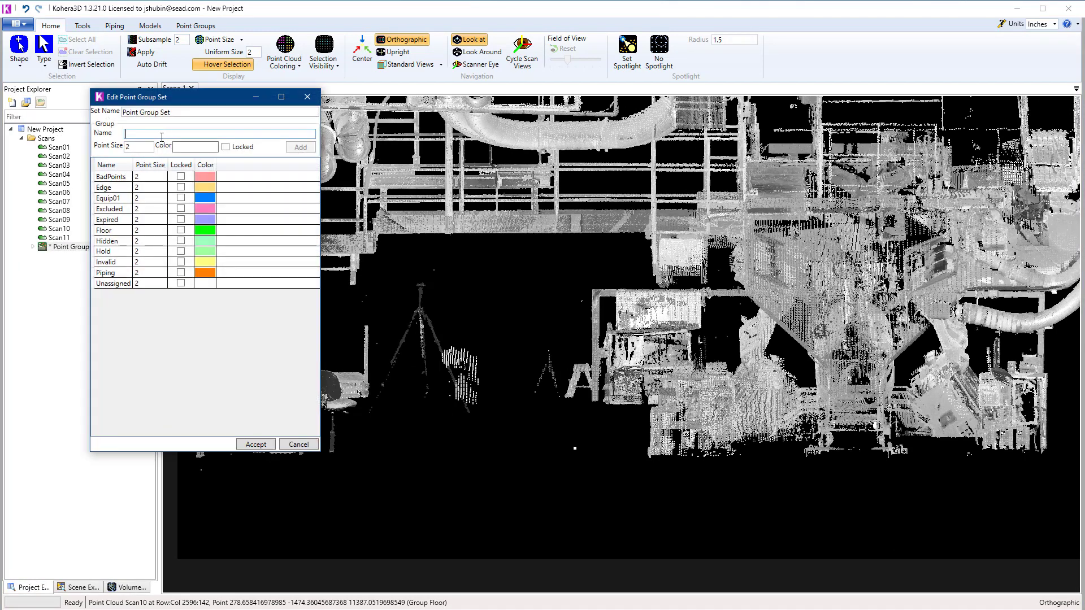
{"action": "type", "text": "Misc"}
{"action": "left_click", "coordinate": [194, 148]}
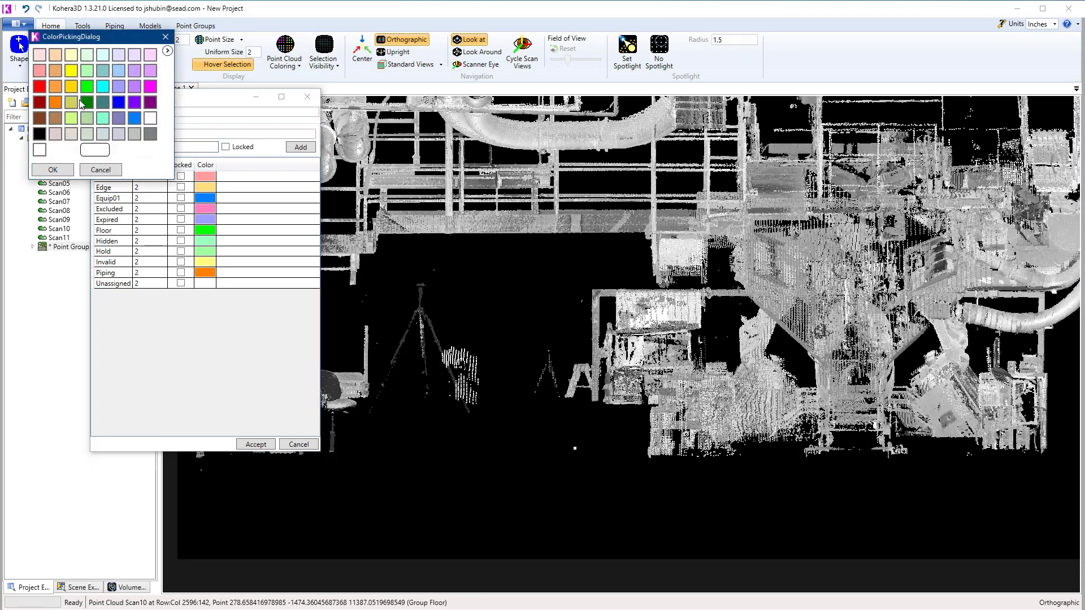
{"action": "left_click", "coordinate": [70, 72]}
{"action": "left_click", "coordinate": [56, 170]}
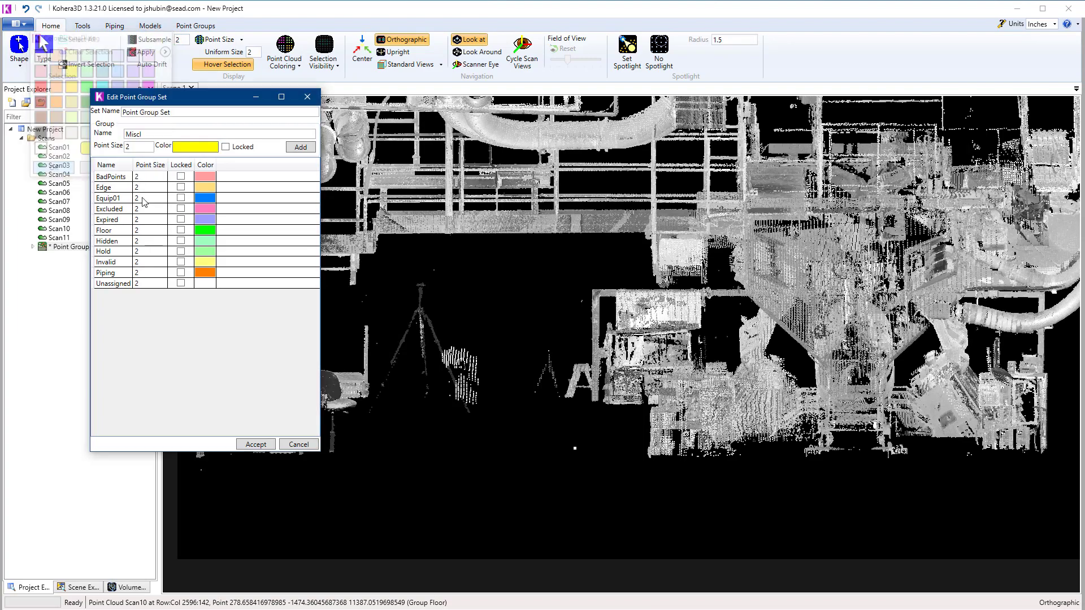
{"action": "left_click", "coordinate": [302, 147]}
{"action": "left_click", "coordinate": [258, 446]}
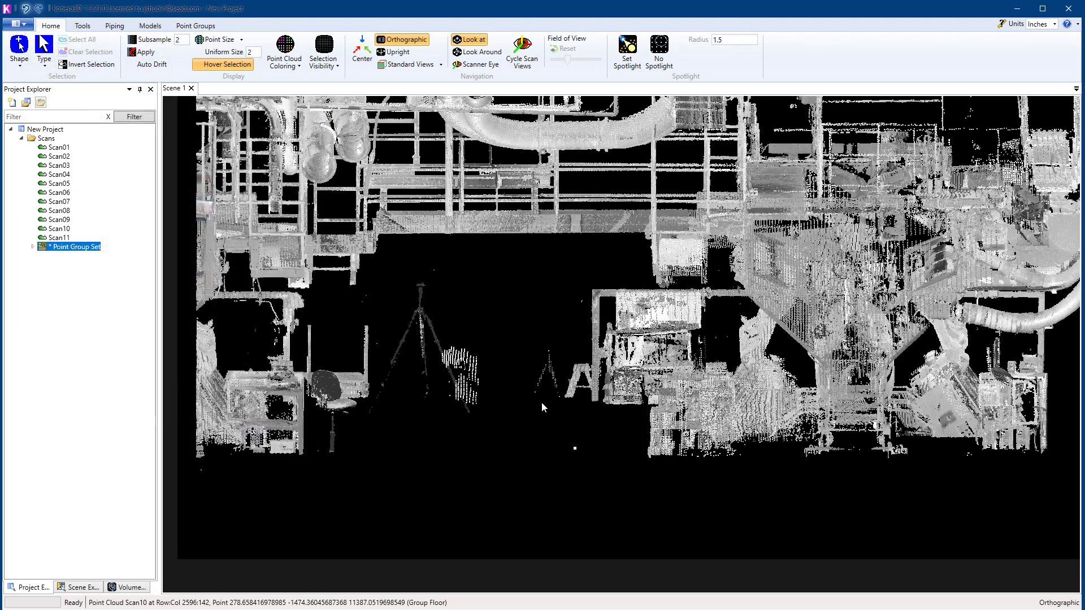
Step: Select the chair, cart and tripod points in the open floor area with a polygon selection
{"action": "middle_click_drag", "start_coordinate": [542, 407], "coordinate": [562, 392]}
{"action": "left_click", "coordinate": [18, 66]}
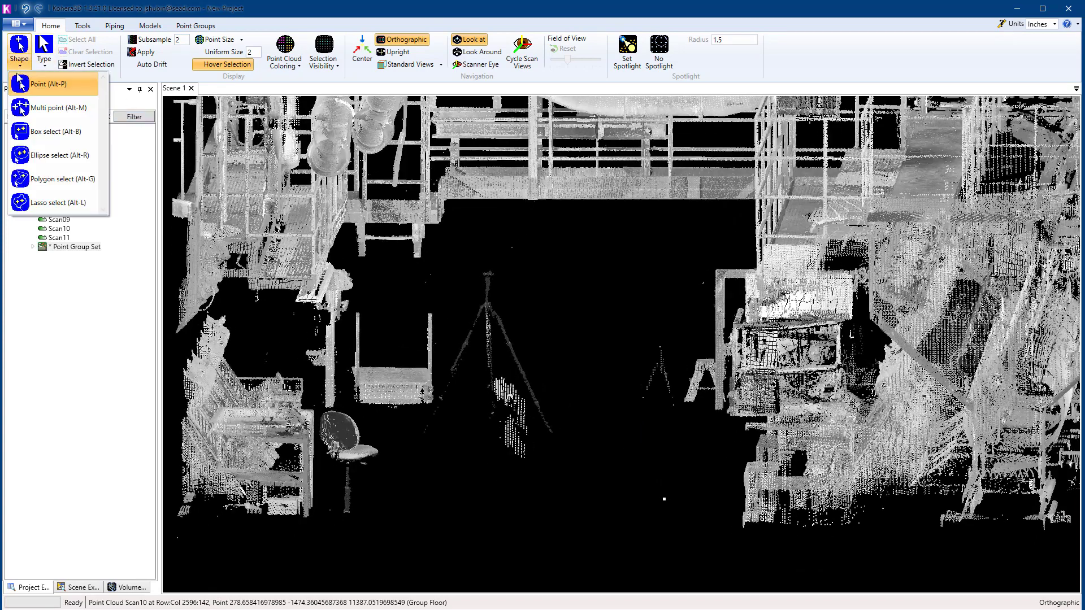
{"action": "left_click", "coordinate": [32, 182]}
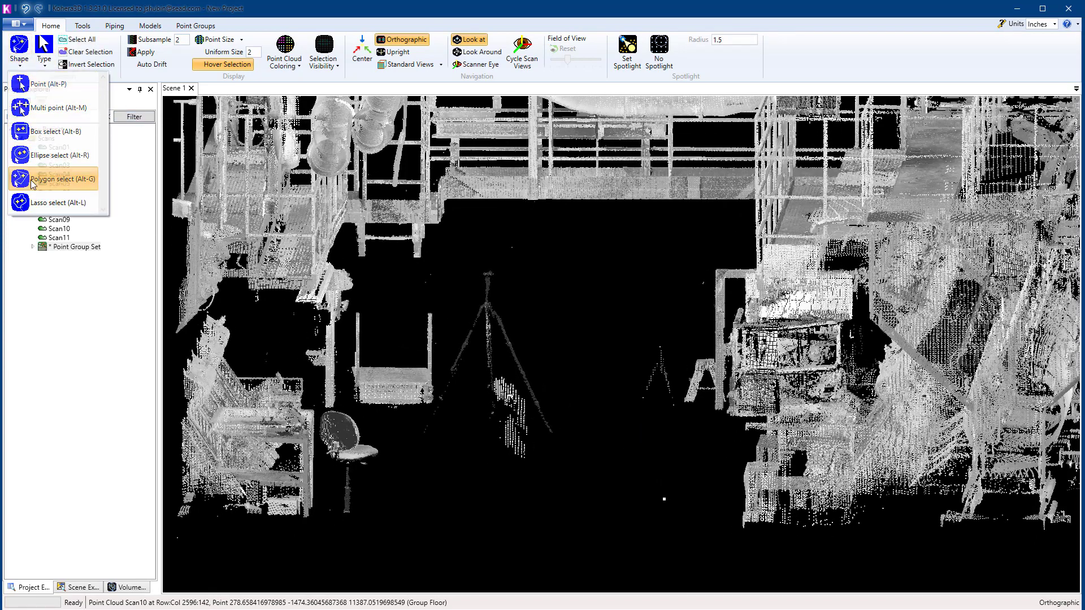
{"action": "left_click", "coordinate": [458, 495]}
{"action": "left_click", "coordinate": [644, 529]}
{"action": "double_click", "coordinate": [693, 477]}
{"action": "left_click", "coordinate": [697, 388]}
{"action": "left_click", "coordinate": [669, 310]}
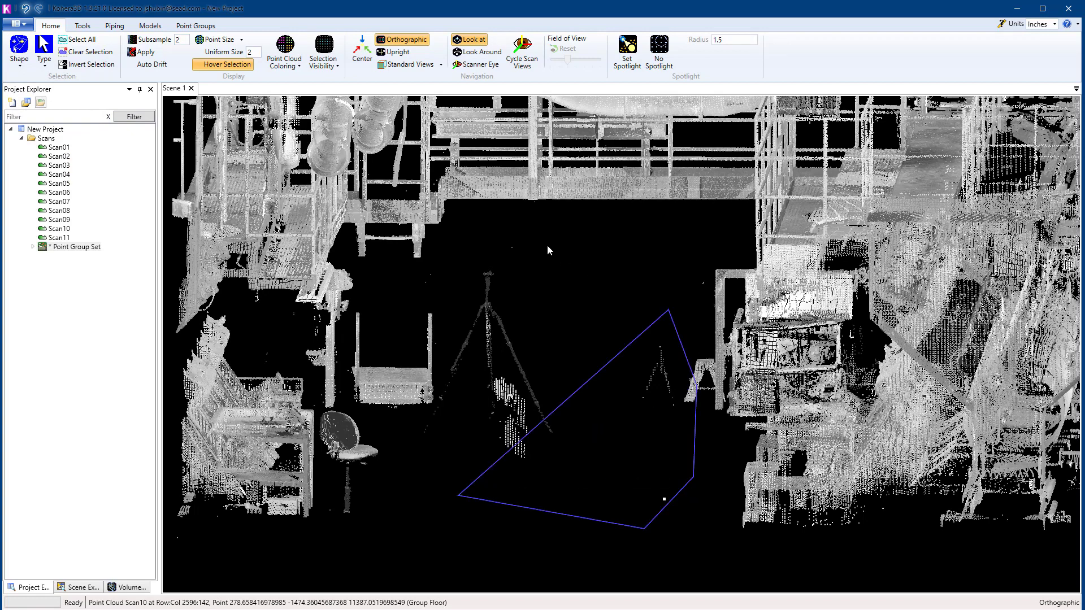
{"action": "left_click", "coordinate": [558, 255]}
{"action": "left_click", "coordinate": [490, 242]}
{"action": "left_click", "coordinate": [419, 276]}
{"action": "left_click", "coordinate": [369, 288]}
{"action": "left_click", "coordinate": [347, 323]}
{"action": "left_click", "coordinate": [320, 440]}
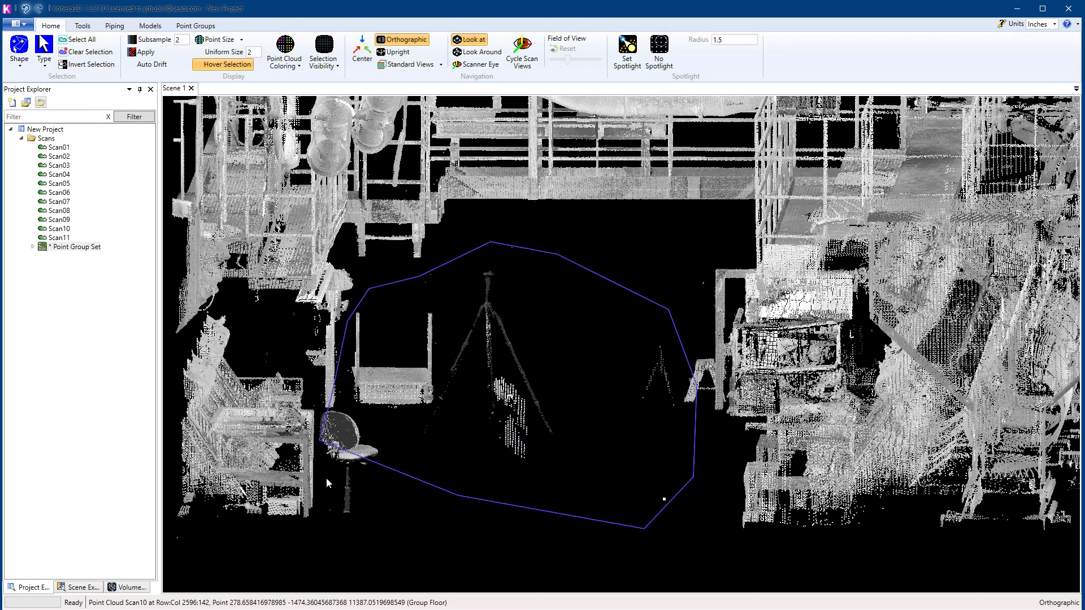
{"action": "double_click", "coordinate": [351, 540]}
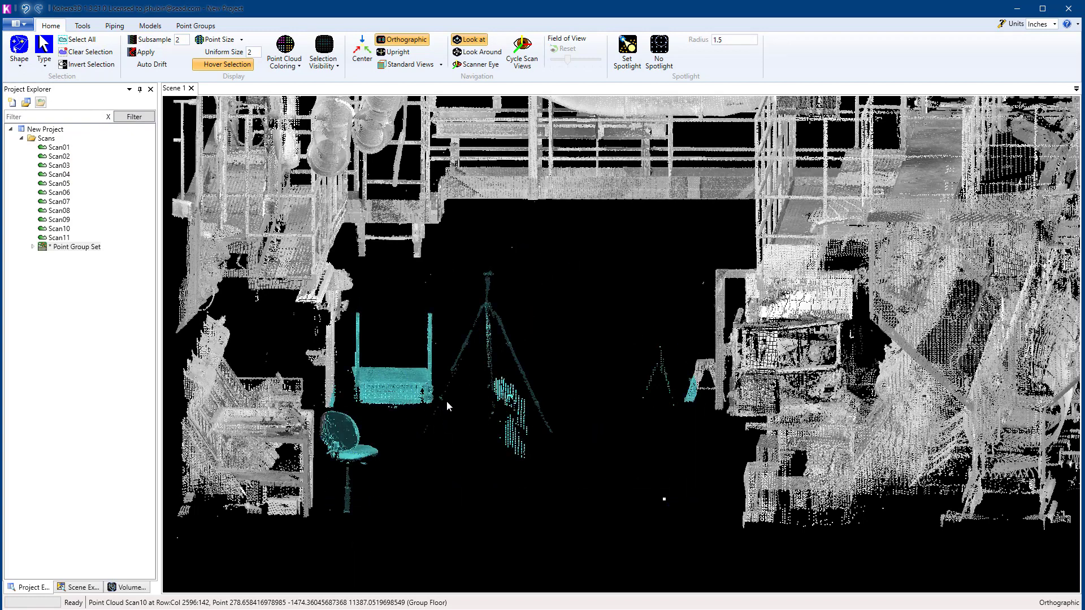
Step: Add the workbench, the row of slanted units and the upright post with its arm to the polygon selection
{"action": "middle_click_drag", "start_coordinate": [446, 401], "coordinate": [507, 406]}
{"action": "right_click_drag", "start_coordinate": [508, 405], "coordinate": [485, 446]}
{"action": "scroll", "coordinate": [485, 446], "scroll_direction": "up", "scroll_amount": 2}
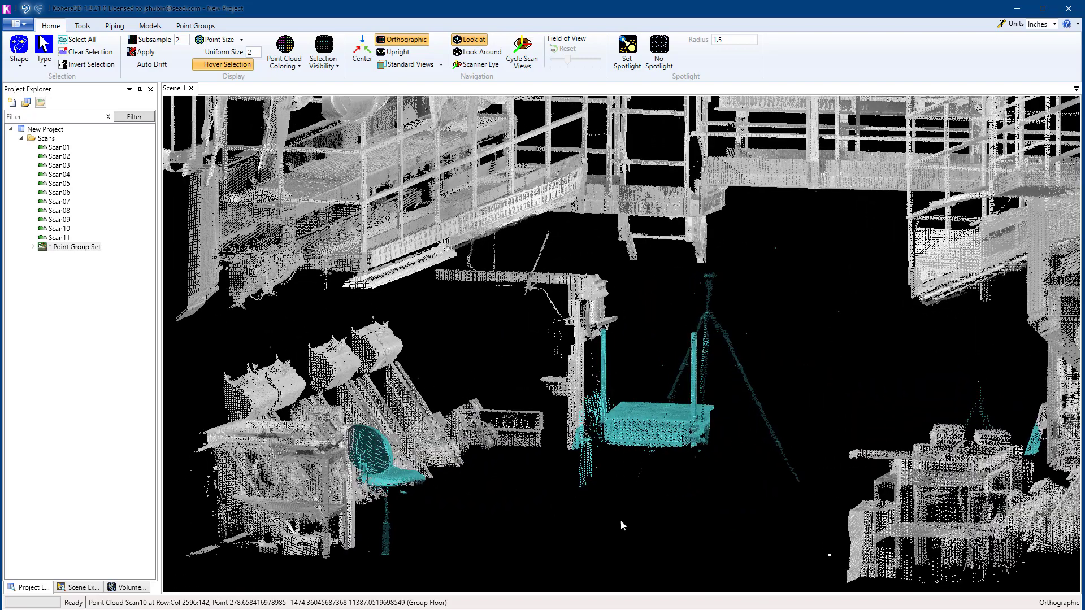
{"action": "left_click", "coordinate": [636, 487]}
{"action": "left_click", "coordinate": [650, 303]}
{"action": "left_click", "coordinate": [553, 230]}
{"action": "left_click", "coordinate": [496, 241]}
{"action": "left_click", "coordinate": [412, 280]}
{"action": "left_click", "coordinate": [300, 325]}
{"action": "left_click", "coordinate": [224, 386]}
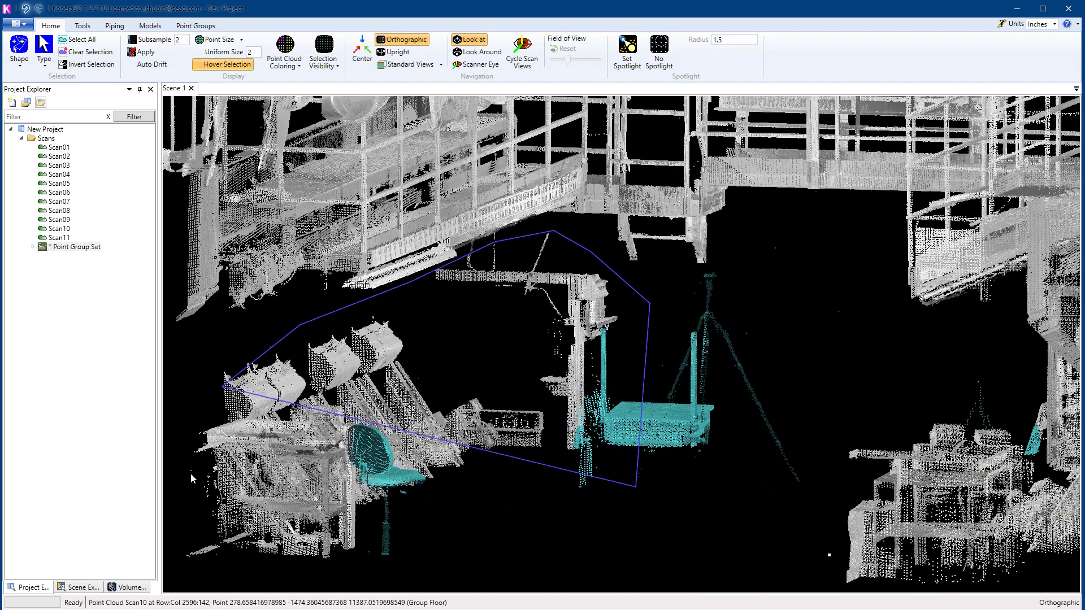
{"action": "double_click", "coordinate": [264, 566]}
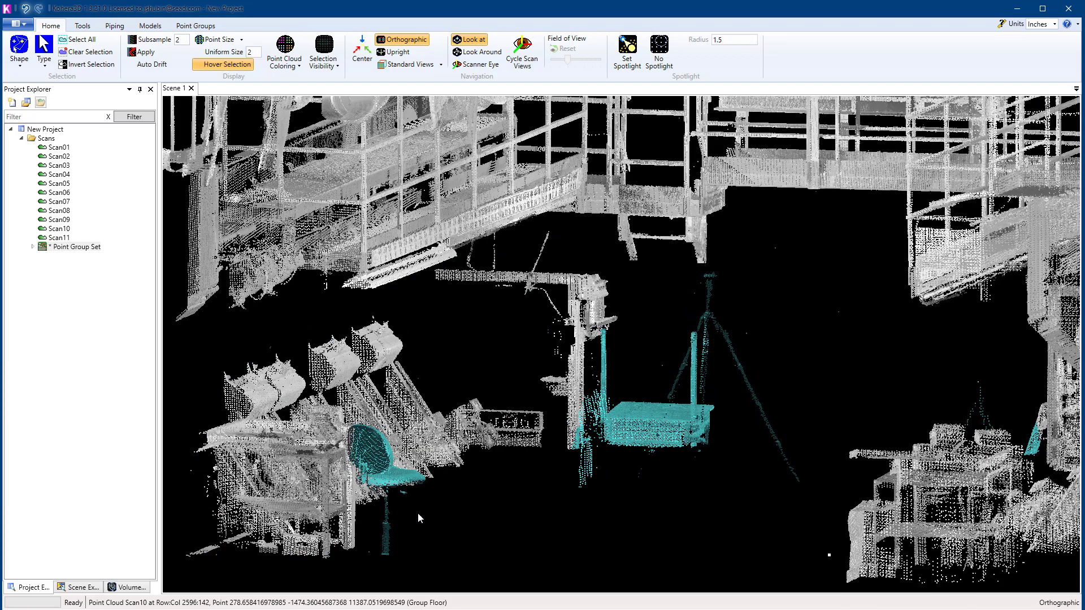
Step: Add the outer end of the workbench beside the chair to the selection with another polygon
{"action": "scroll", "coordinate": [504, 453], "scroll_direction": "down", "scroll_amount": 3}
{"action": "right_click_drag", "start_coordinate": [504, 454], "coordinate": [475, 463]}
{"action": "left_click", "coordinate": [430, 332]}
{"action": "left_click", "coordinate": [376, 337]}
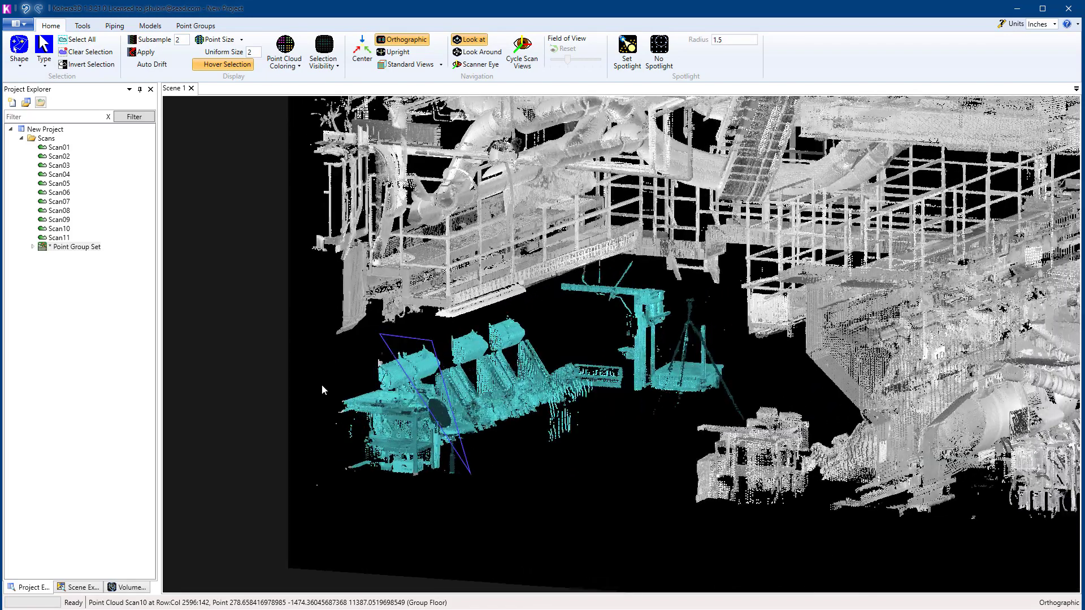
{"action": "left_click", "coordinate": [321, 391]}
{"action": "double_click", "coordinate": [335, 486]}
{"action": "right_click_drag", "start_coordinate": [597, 454], "coordinate": [813, 432]}
{"action": "middle_click_drag", "start_coordinate": [678, 430], "coordinate": [577, 430]}
{"action": "scroll", "coordinate": [568, 467], "scroll_direction": "up", "scroll_amount": 2}
{"action": "scroll", "coordinate": [568, 467], "scroll_direction": "up", "scroll_amount": 1}
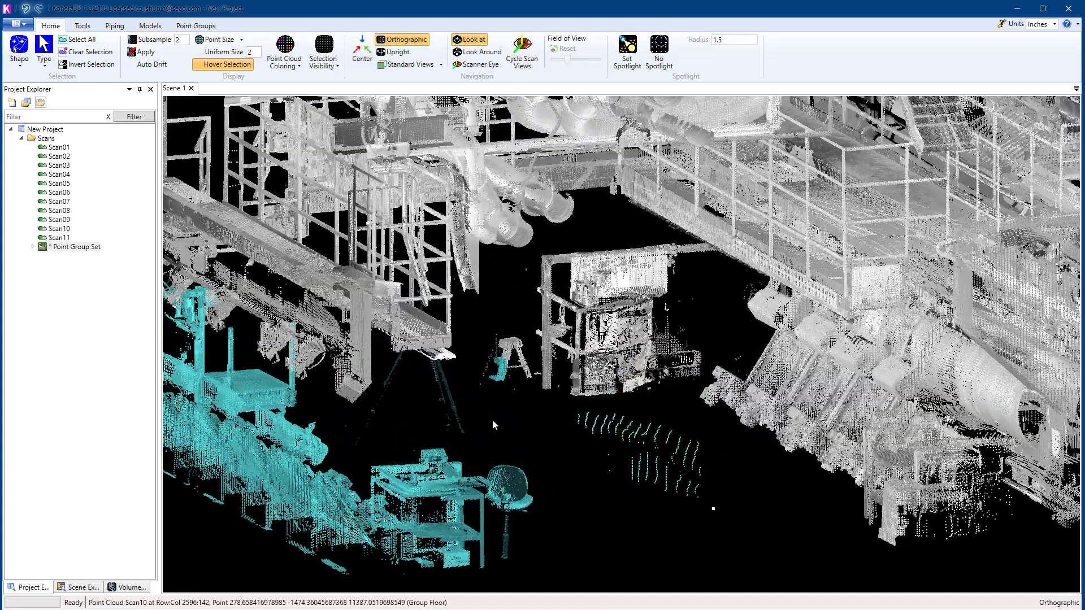
Step: Add the tall equipment rack with its post frame and the stepladder beside it to the selection with a polygon
{"action": "left_click", "coordinate": [512, 421]}
{"action": "left_click", "coordinate": [647, 421]}
{"action": "left_click", "coordinate": [692, 394]}
{"action": "left_click", "coordinate": [709, 361]}
{"action": "left_click", "coordinate": [708, 294]}
{"action": "left_click", "coordinate": [672, 241]}
{"action": "left_click", "coordinate": [574, 225]}
{"action": "left_click", "coordinate": [513, 289]}
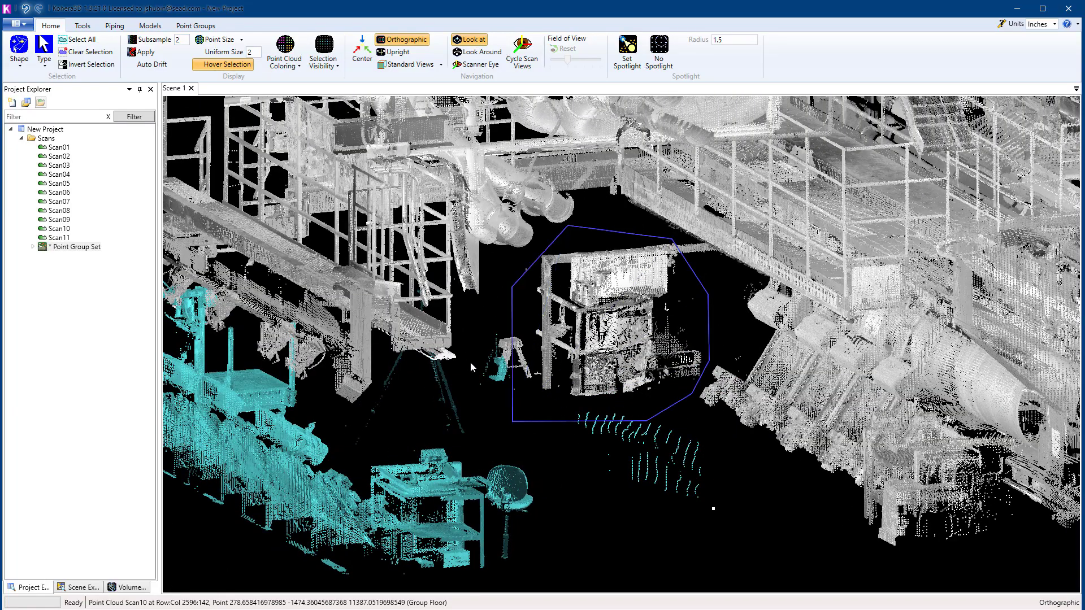
{"action": "double_click", "coordinate": [473, 393]}
Step: Add the separate workbench standing beside the large hopper machine to the selection with a polygon
{"action": "right_click_drag", "start_coordinate": [706, 376], "coordinate": [490, 399]}
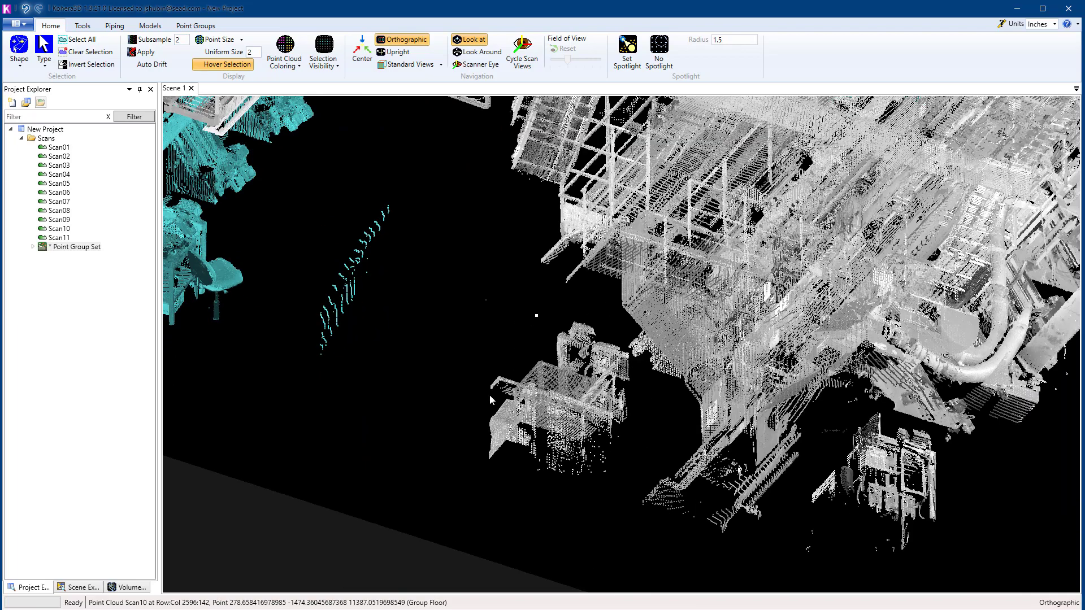
{"action": "left_click", "coordinate": [420, 429]}
{"action": "left_click", "coordinate": [517, 507]}
{"action": "left_click", "coordinate": [609, 490]}
{"action": "left_click", "coordinate": [642, 433]}
{"action": "left_click", "coordinate": [634, 377]}
{"action": "left_click", "coordinate": [629, 346]}
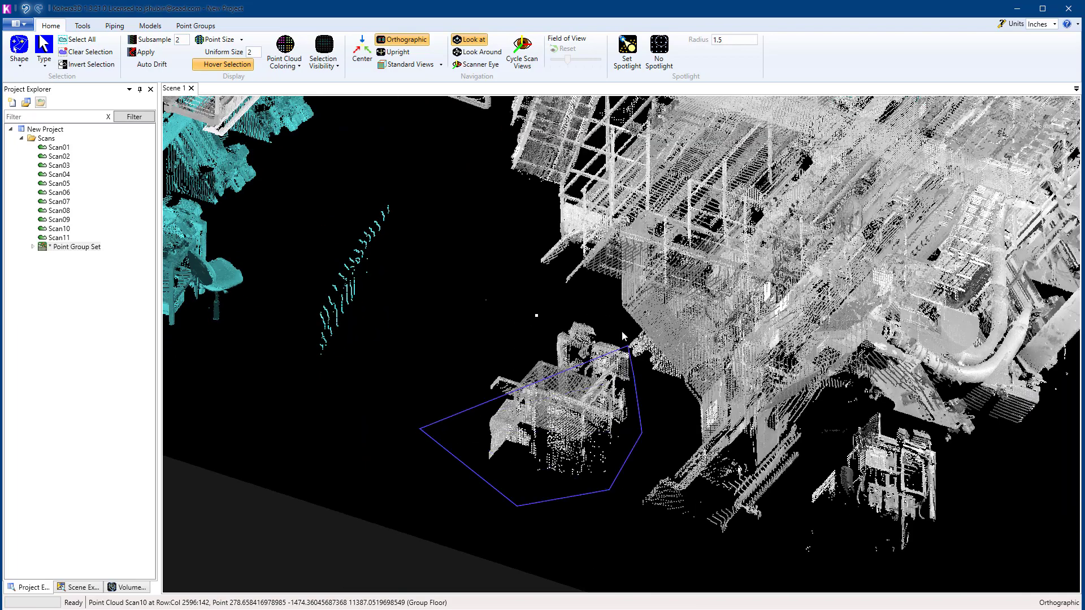
{"action": "left_click", "coordinate": [607, 314]}
{"action": "left_click", "coordinate": [551, 293]}
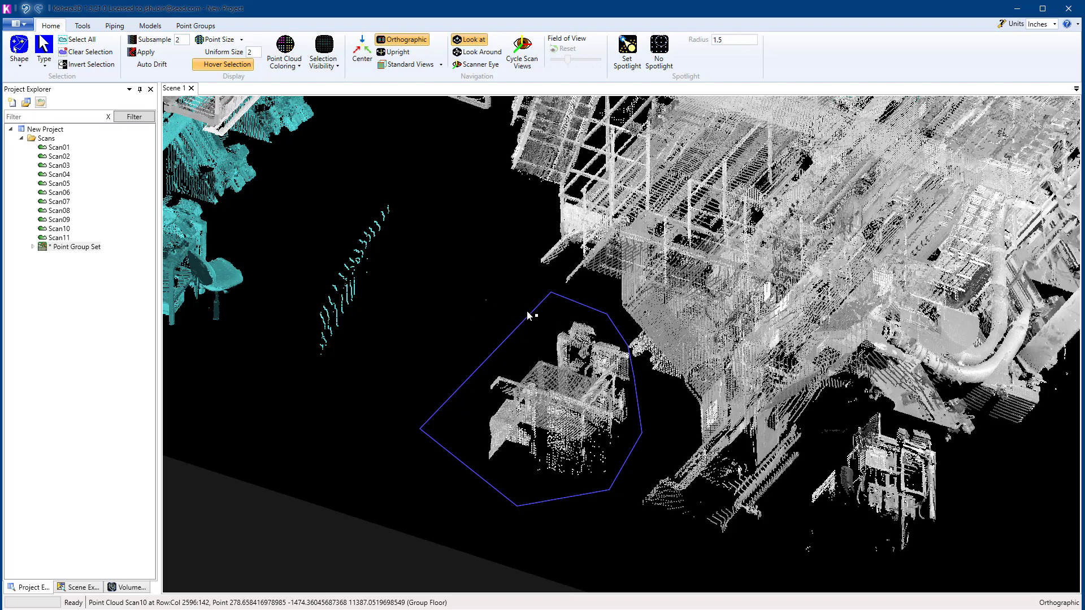
{"action": "double_click", "coordinate": [526, 311]}
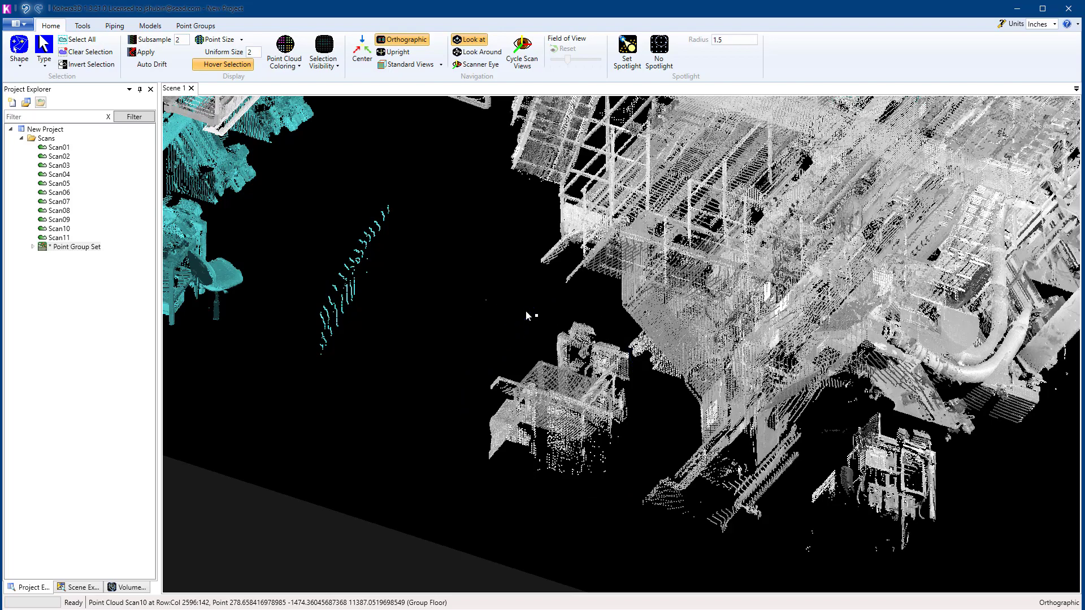
Step: Try to take the thin slanted strip of points in the open floor area out of the selection with a polygon
{"action": "middle_click_drag", "start_coordinate": [449, 350], "coordinate": [578, 354]}
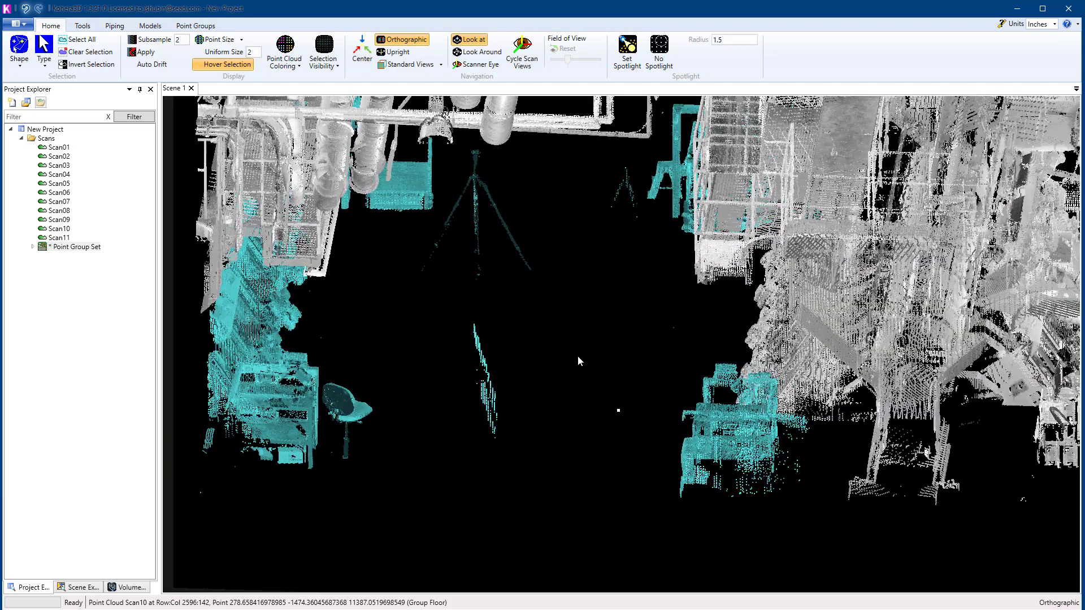
{"action": "left_click", "coordinate": [505, 317]}
{"action": "left_click", "coordinate": [545, 432]}
{"action": "left_click", "coordinate": [433, 432]}
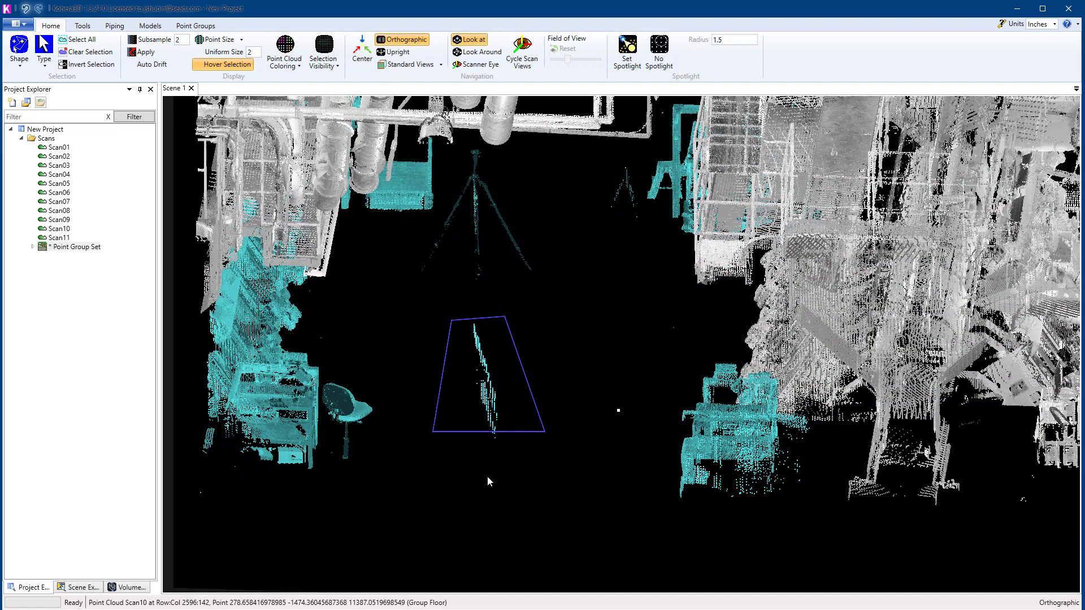
{"action": "left_click", "coordinate": [473, 474]}
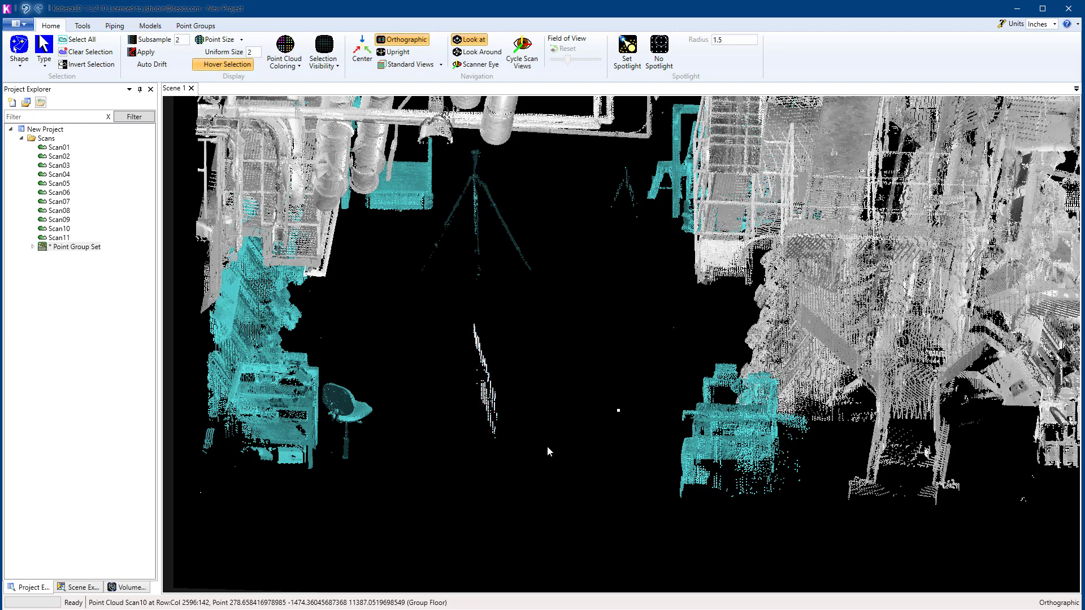
{"action": "mouse_move", "coordinate": [553, 432]}
{"action": "left_mouse_down"}
{"action": "mouse_move", "coordinate": [449, 452]}
{"action": "mouse_move", "coordinate": [524, 484]}
{"action": "left_mouse_up"}
Step: Assign the selected points to the Miscl point group and clear the selection
{"action": "key", "text": "g"}
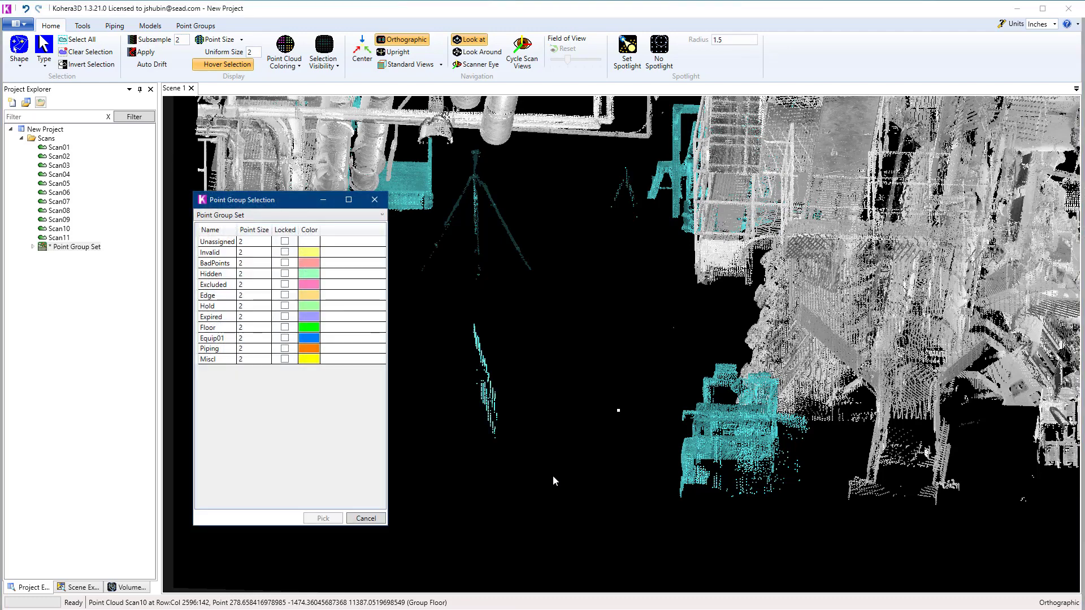
{"action": "left_click", "coordinate": [221, 361]}
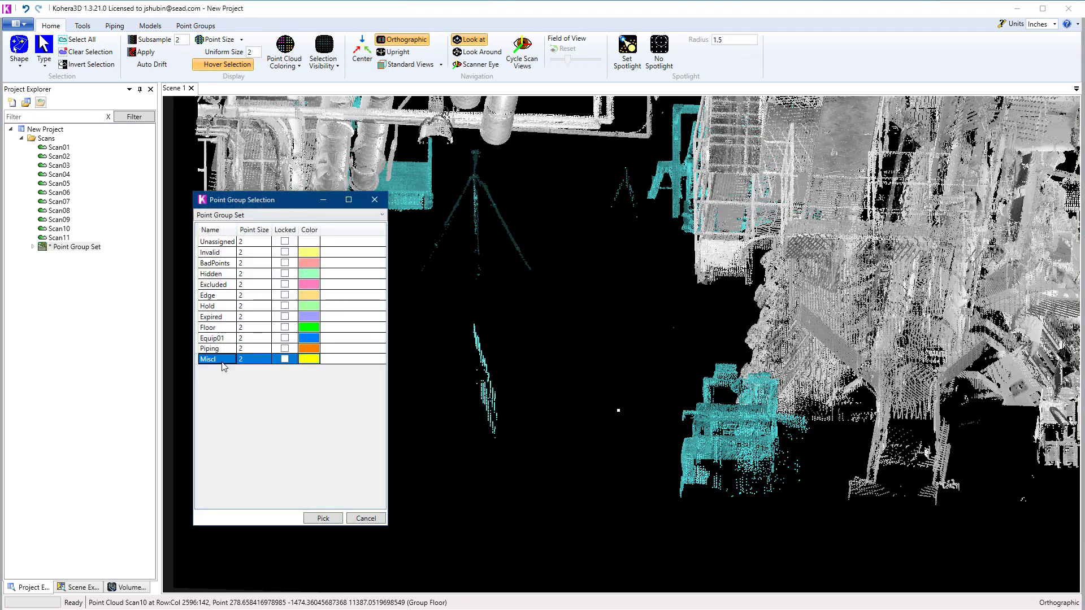
{"action": "left_click", "coordinate": [337, 520]}
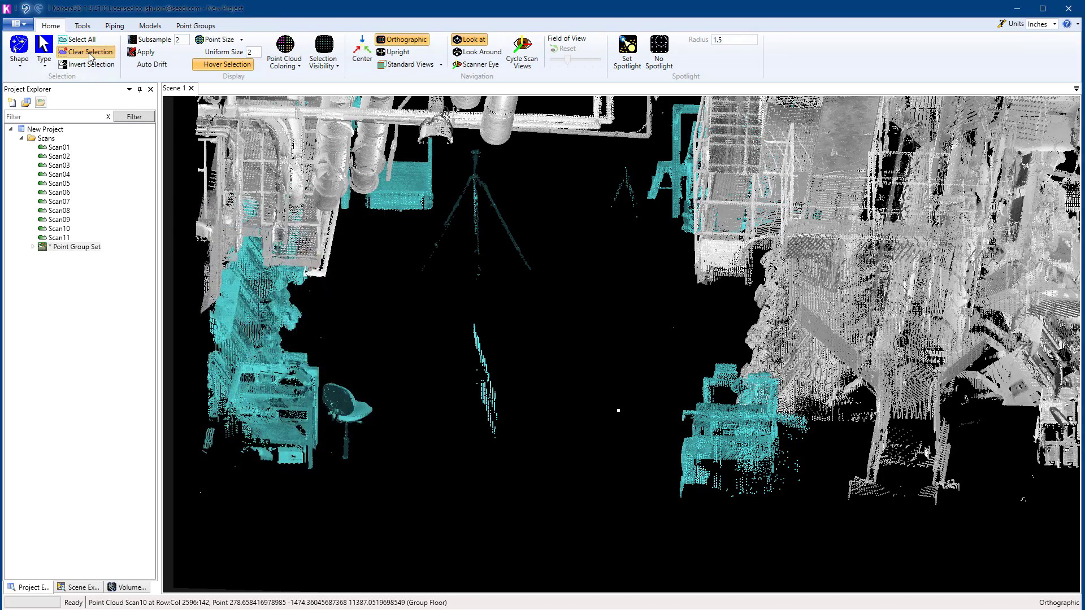
{"action": "left_click", "coordinate": [89, 54]}
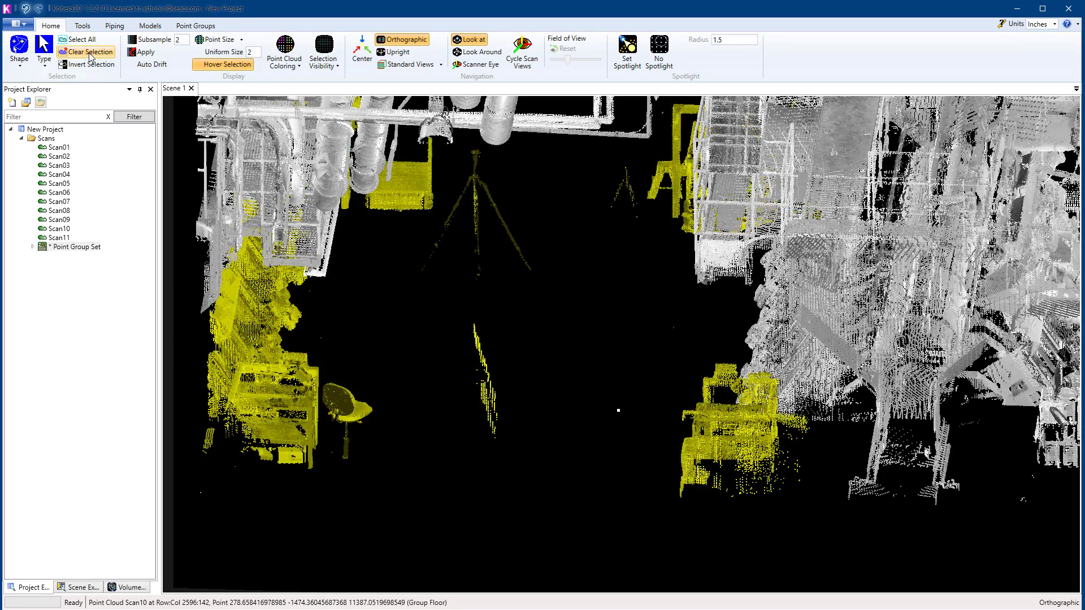
Step: Set the selection shape to Point, trying the switch between Multi point and Point selection
{"action": "left_click", "coordinate": [20, 61]}
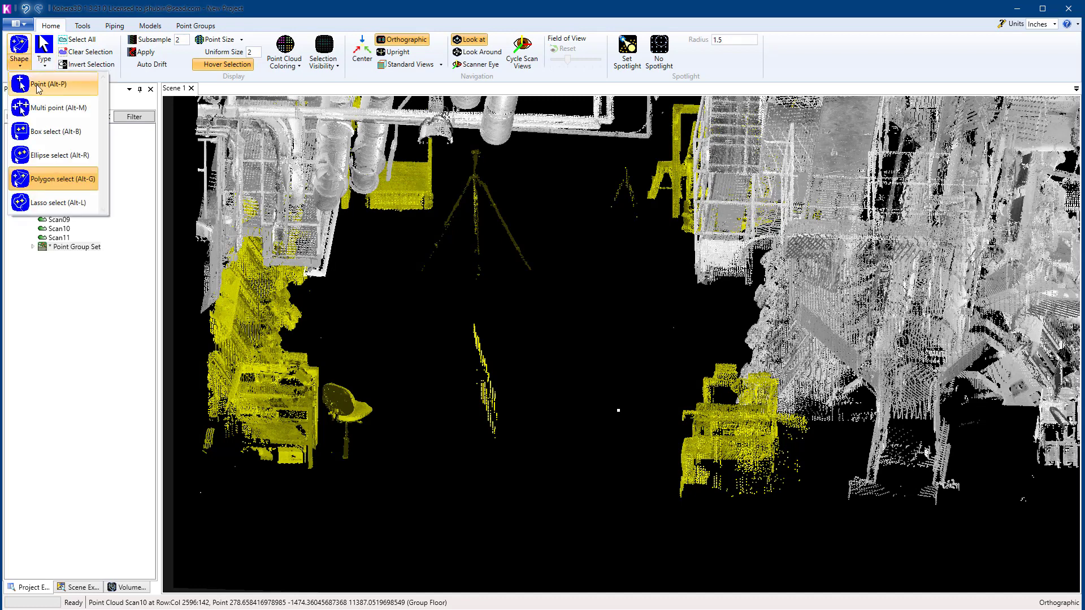
{"action": "left_click", "coordinate": [38, 86]}
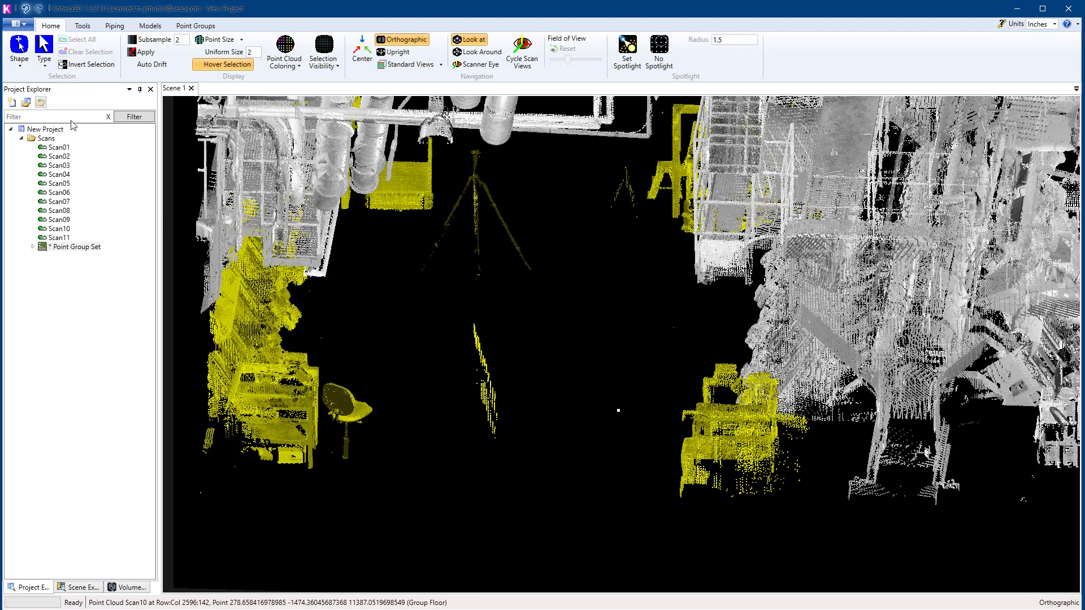
{"action": "key", "text": "alt+m"}
{"action": "key", "text": "alt+p"}
{"action": "key", "text": "alt+m"}
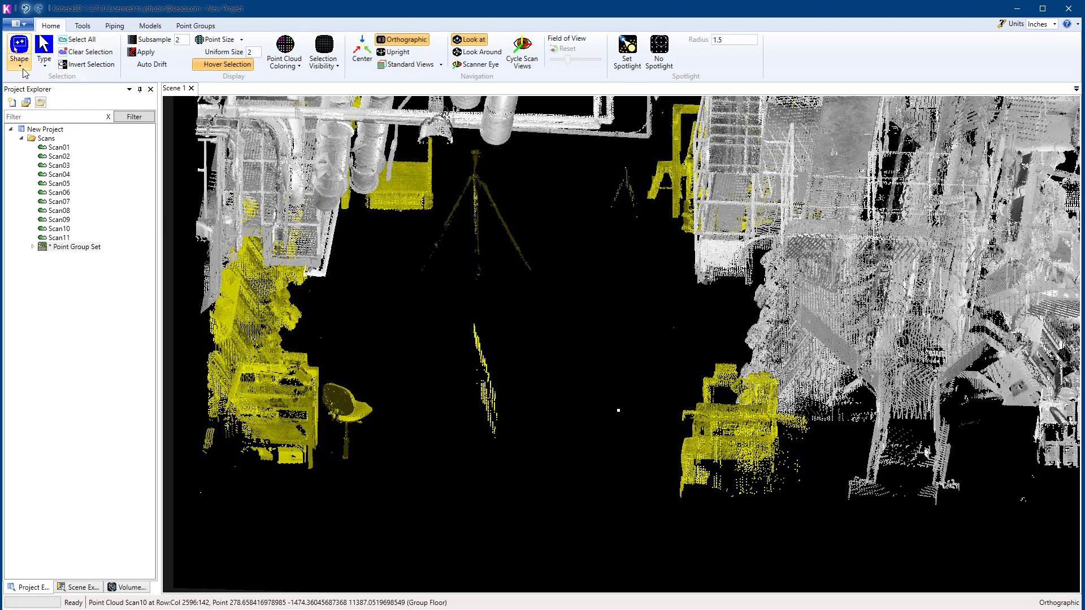
{"action": "key", "text": "alt+p"}
{"action": "key", "text": "alt+m"}
{"action": "key", "text": "alt+p"}
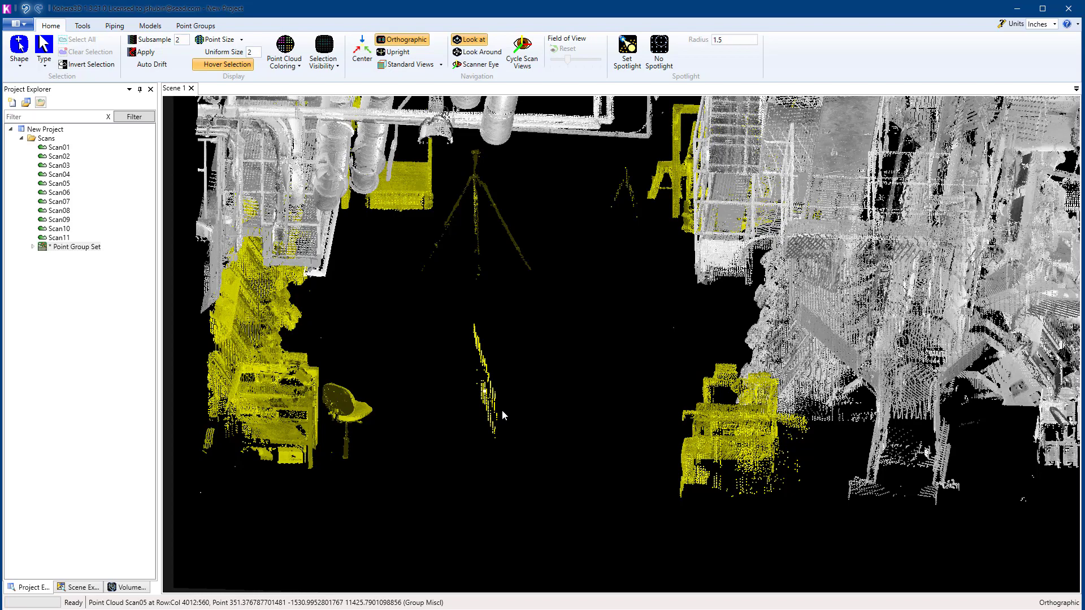
Step: Hide the Miscl point group and switch the scene to display only the hidden points
{"action": "key", "text": "ctrl+h"}
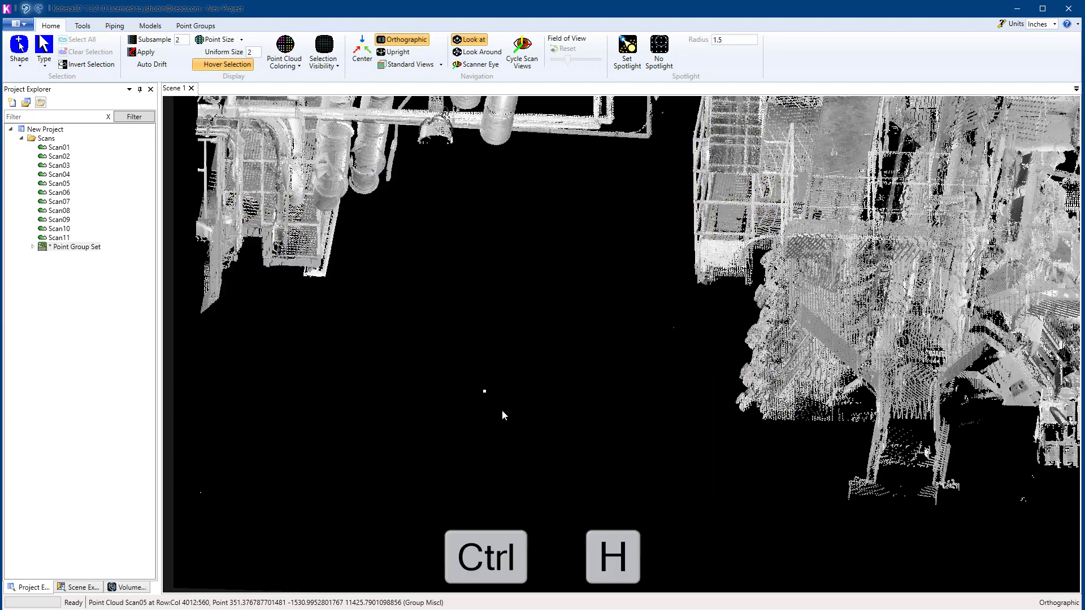
{"action": "scroll", "coordinate": [558, 429], "scroll_direction": "down", "scroll_amount": 3}
{"action": "middle_click_drag", "start_coordinate": [558, 429], "coordinate": [586, 297]}
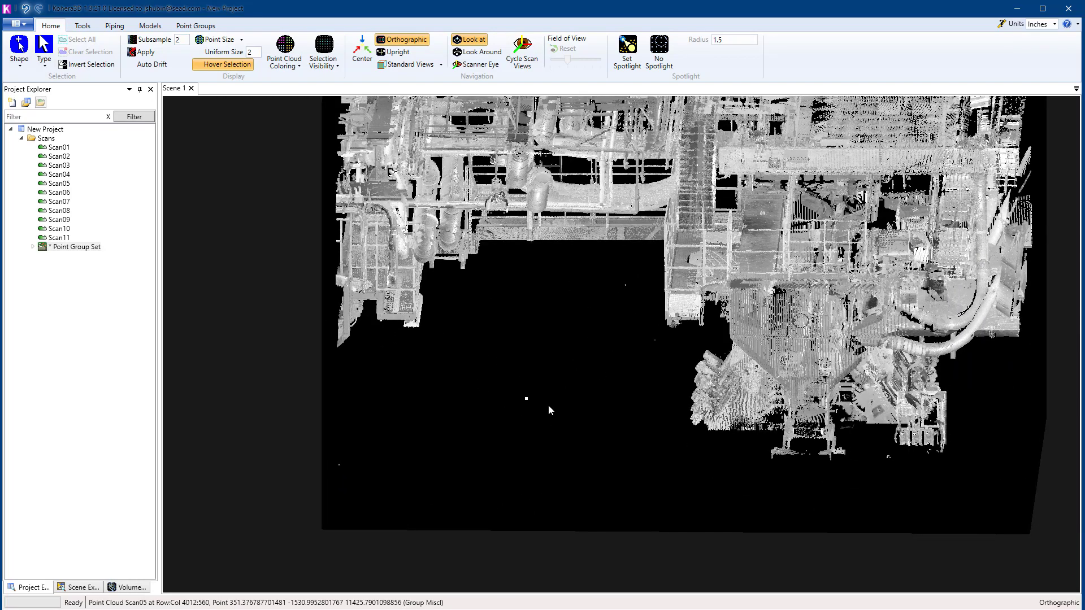
{"action": "key", "text": "ctrl+t"}
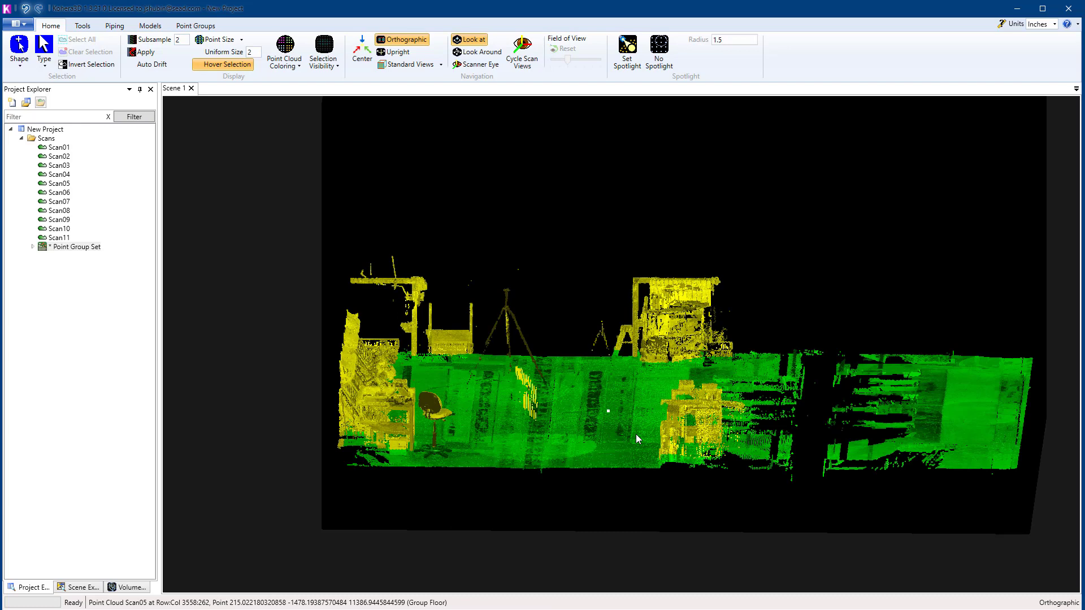
Step: Unhide the Floor and Miscl point groups and switch the scene back to the visible points
{"action": "key", "text": "h"}
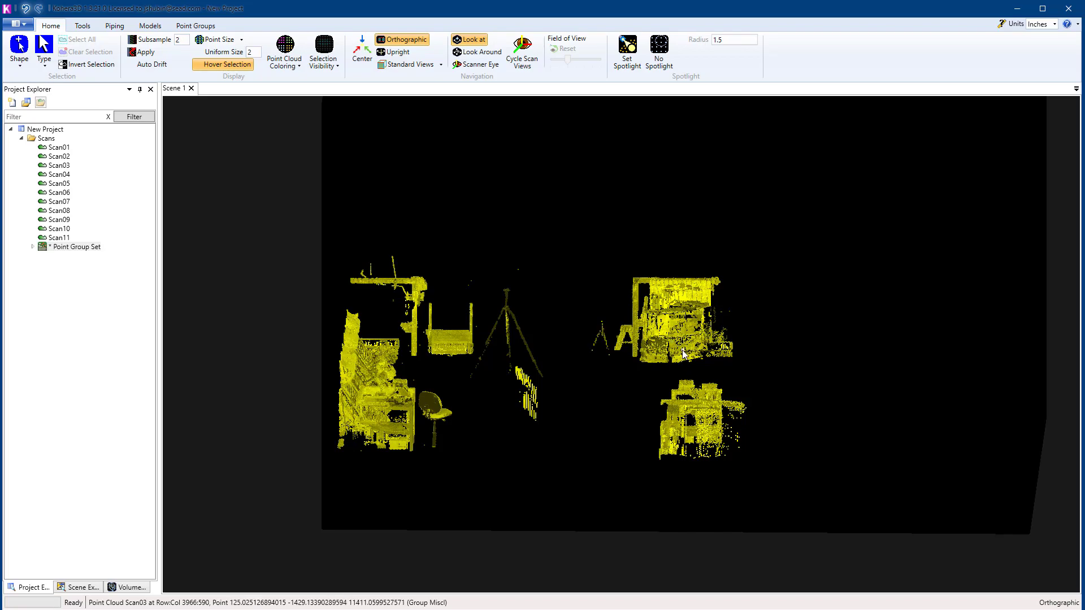
{"action": "key", "text": "h"}
{"action": "key", "text": "ctrl+t"}
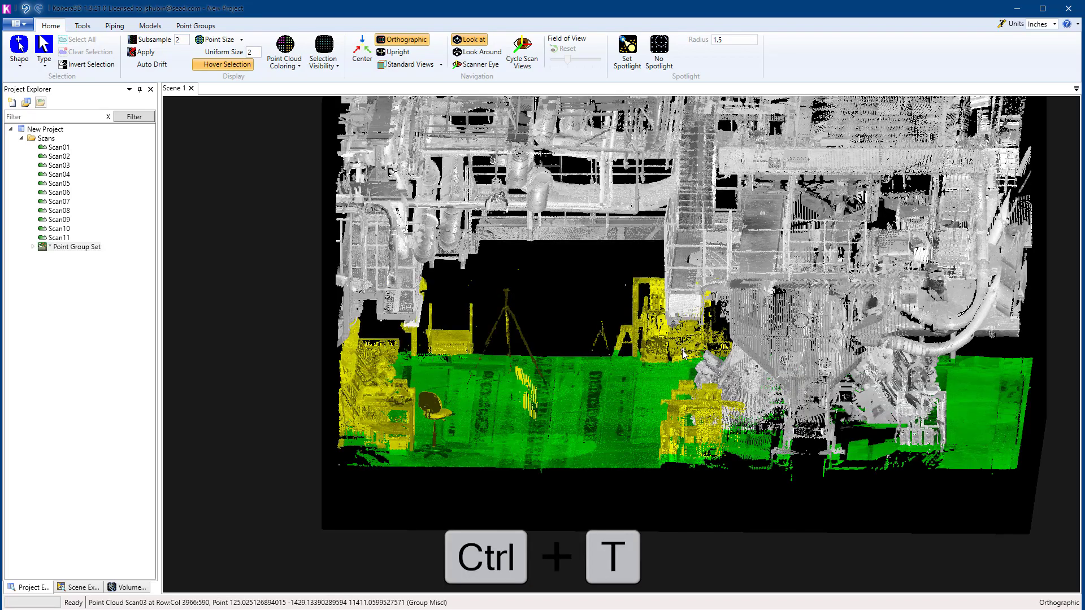
Step: Hide the Miscl point group and the Floor point group in the scene
{"action": "middle_click_drag", "start_coordinate": [668, 373], "coordinate": [656, 340]}
{"action": "scroll", "coordinate": [659, 365], "scroll_direction": "up", "scroll_amount": 3}
{"action": "scroll", "coordinate": [673, 347], "scroll_direction": "down", "scroll_amount": 2}
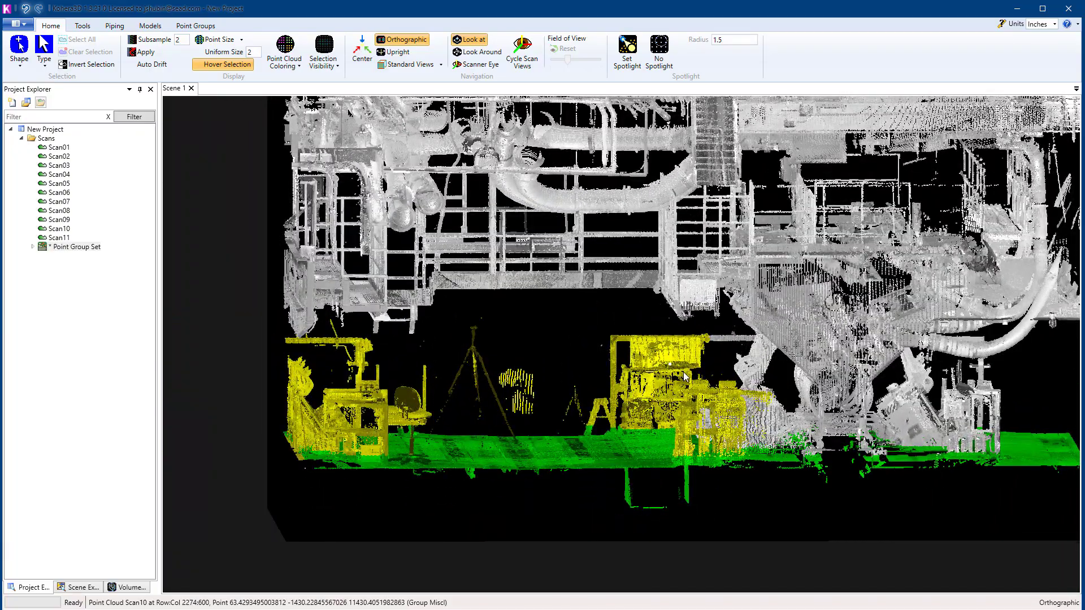
{"action": "key", "text": "ctrl+h"}
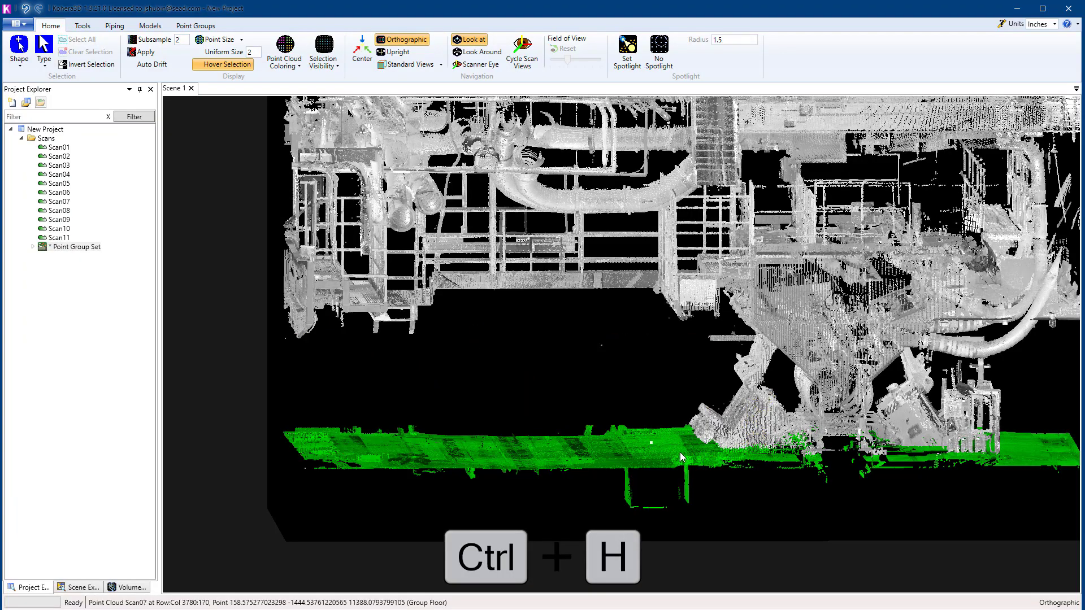
{"action": "key", "text": "ctrl+h"}
Step: Box-select the whole lower part of the hopper machine across its full length in the side view
{"action": "middle_click_drag", "start_coordinate": [597, 410], "coordinate": [752, 391]}
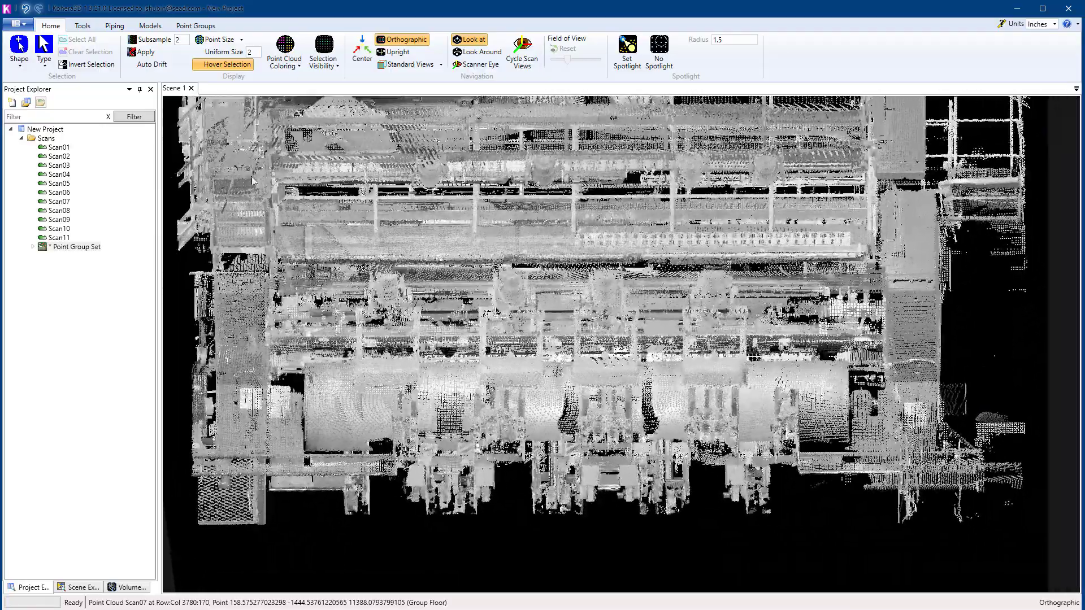
{"action": "left_click", "coordinate": [20, 63]}
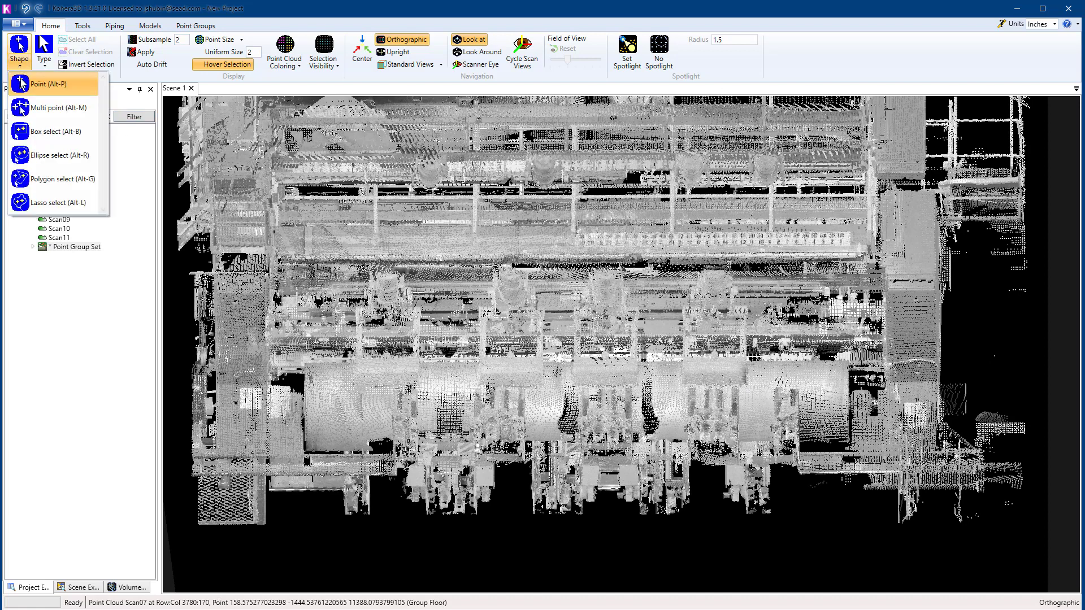
{"action": "left_click", "coordinate": [32, 136]}
{"action": "left_click_drag", "start_coordinate": [184, 270], "coordinate": [890, 558]}
{"action": "left_click_drag", "start_coordinate": [962, 561], "coordinate": [1033, 550]}
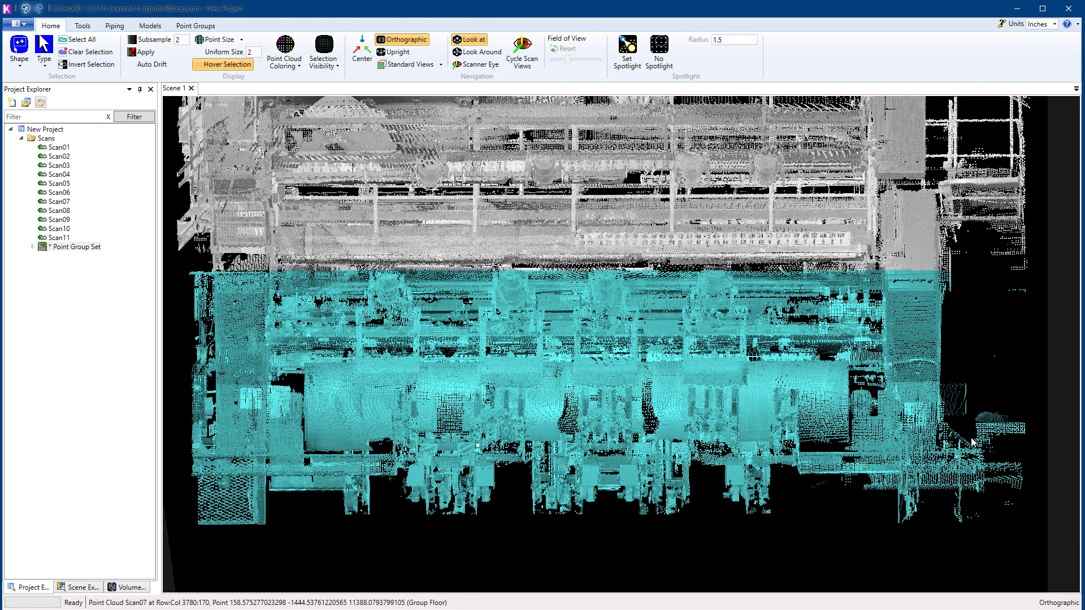
Step: Remove the curved pipe and the small rack beside the hopper machine from the selection with a box
{"action": "scroll", "coordinate": [971, 438], "scroll_direction": "down", "scroll_amount": 3}
{"action": "middle_click_drag", "start_coordinate": [971, 438], "coordinate": [830, 450]}
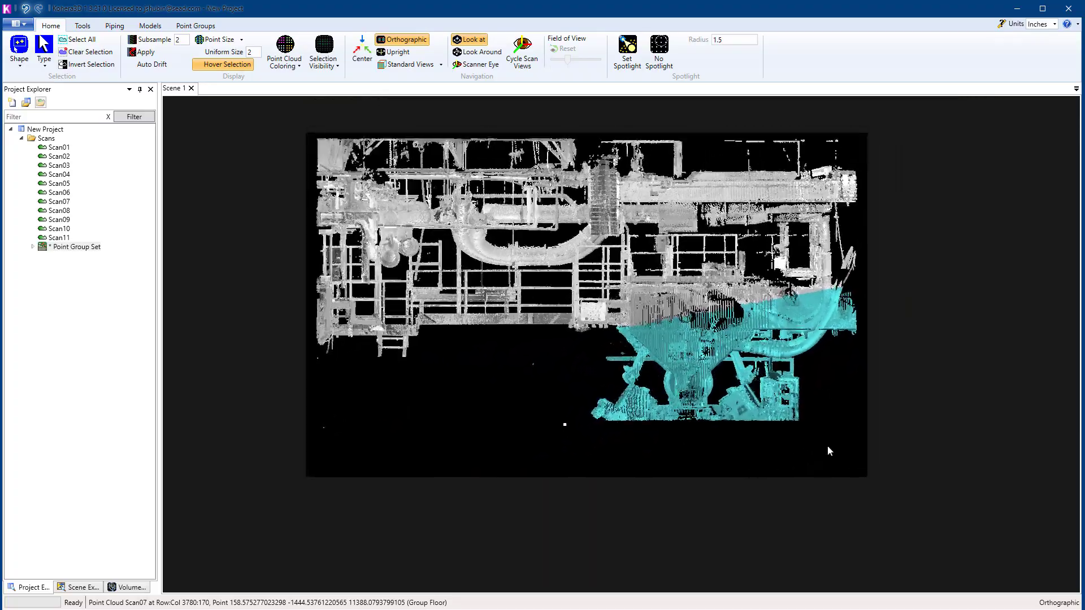
{"action": "scroll", "coordinate": [827, 451], "scroll_direction": "up", "scroll_amount": 5}
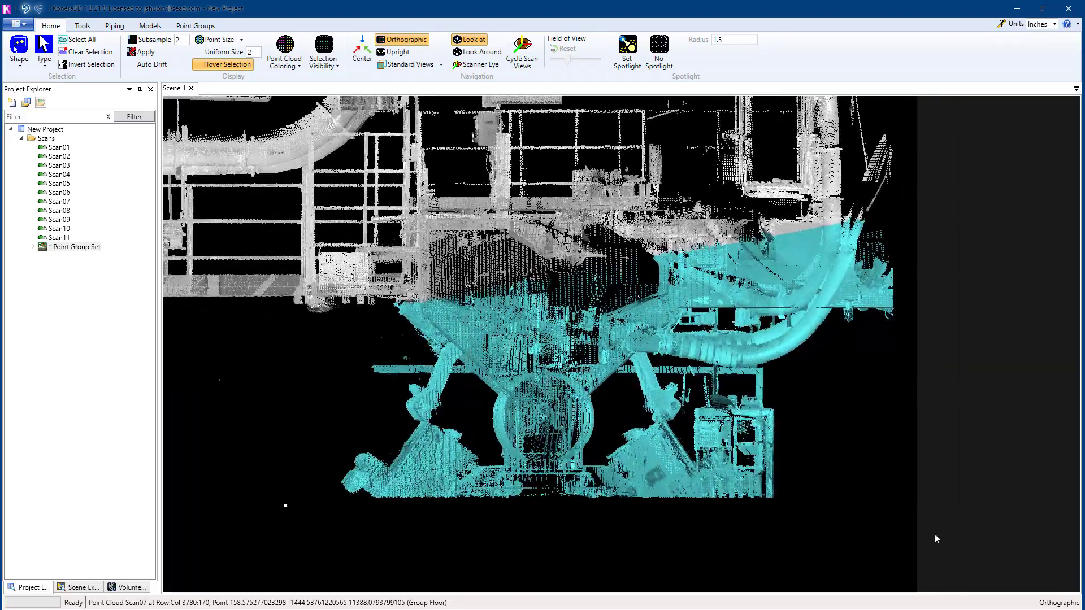
{"action": "left_click_drag", "start_coordinate": [905, 551], "coordinate": [693, 195]}
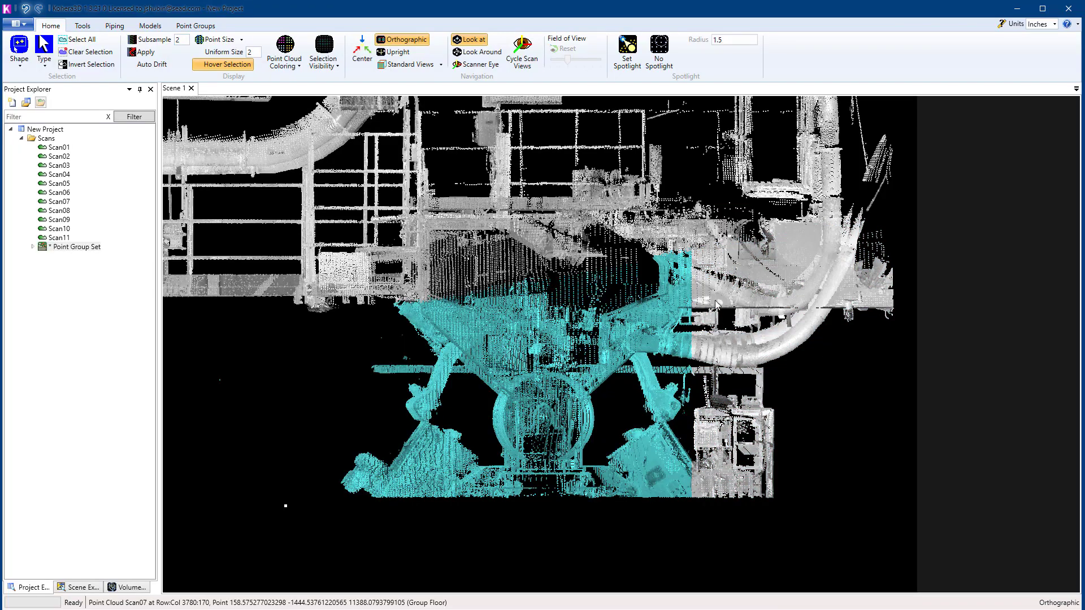
Step: Add the row of unselected units along the base of the hopper machine to the selection with a box
{"action": "middle_click_drag", "start_coordinate": [716, 306], "coordinate": [757, 240]}
{"action": "middle_click_drag", "start_coordinate": [742, 392], "coordinate": [620, 486]}
{"action": "scroll", "coordinate": [678, 478], "scroll_direction": "down", "scroll_amount": 5}
{"action": "scroll", "coordinate": [635, 484], "scroll_direction": "up", "scroll_amount": 6}
{"action": "scroll", "coordinate": [620, 488], "scroll_direction": "down", "scroll_amount": 3}
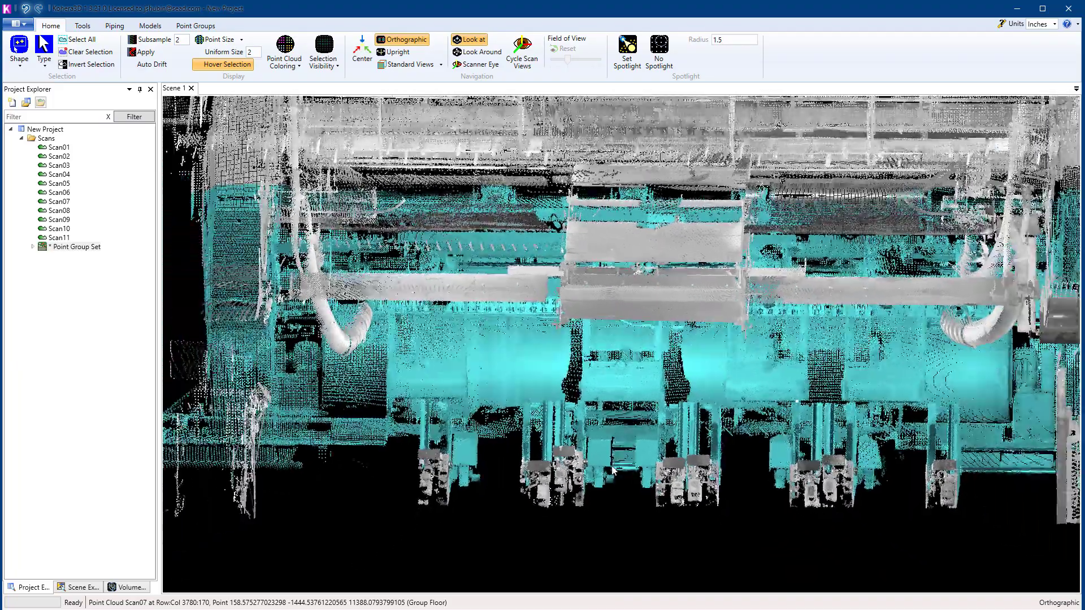
{"action": "left_click_drag", "start_coordinate": [954, 529], "coordinate": [405, 430]}
Step: Set the selection visibility to Selected so that only the hopper machine points are displayed
{"action": "scroll", "coordinate": [513, 416], "scroll_direction": "down", "scroll_amount": 5}
{"action": "middle_click_drag", "start_coordinate": [513, 415], "coordinate": [804, 355]}
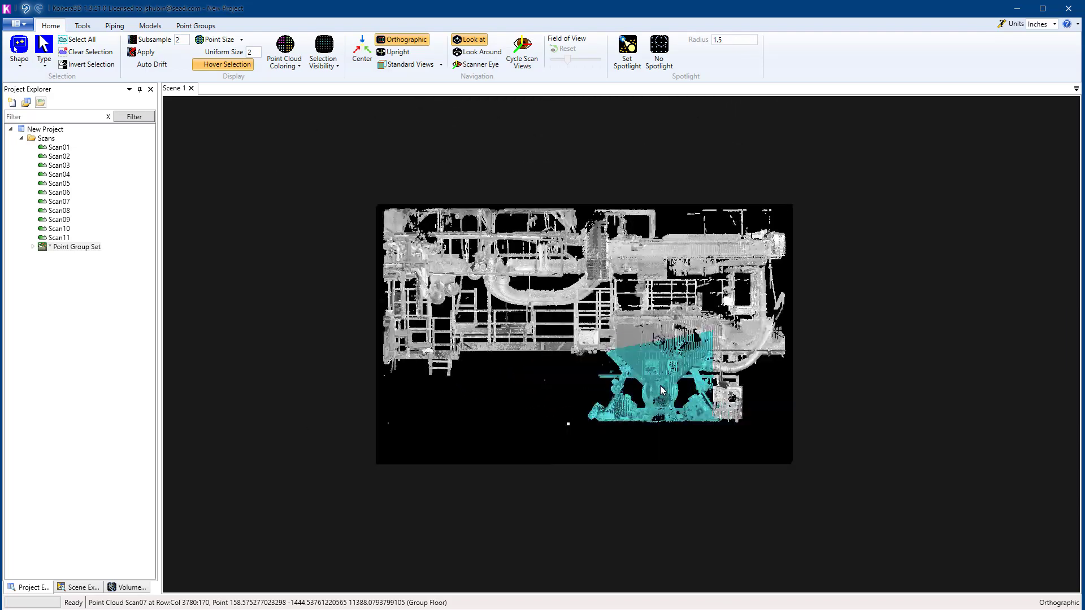
{"action": "scroll", "coordinate": [686, 388], "scroll_direction": "up", "scroll_amount": 5}
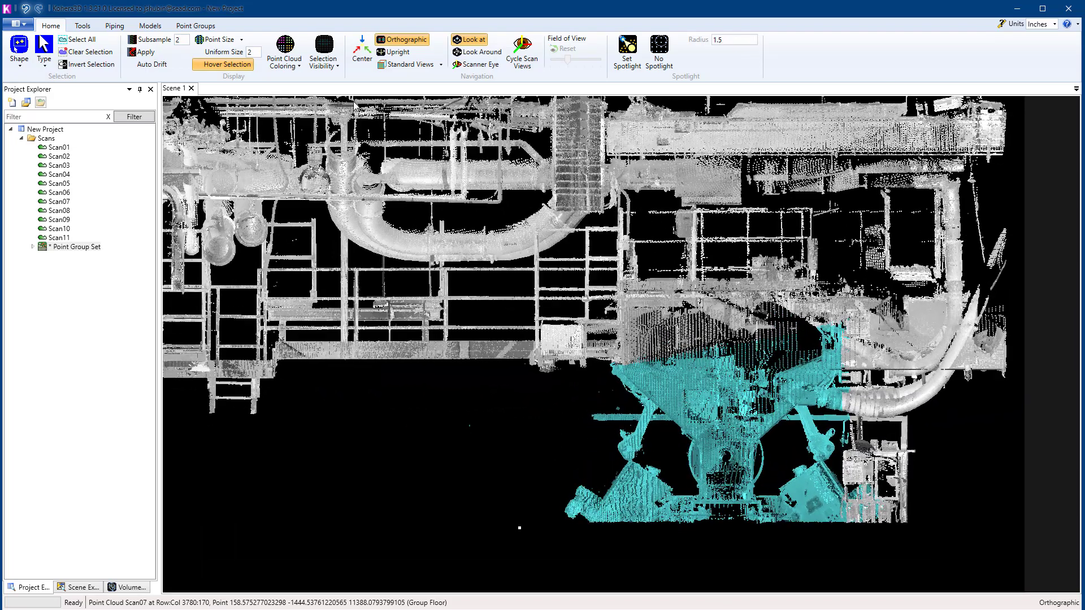
{"action": "left_click", "coordinate": [338, 64]}
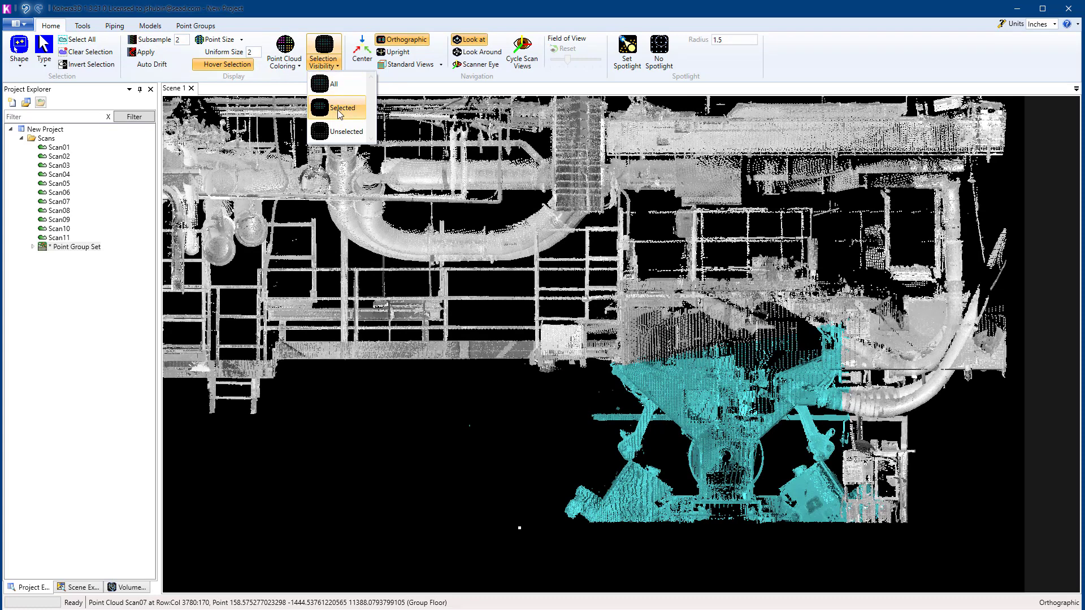
{"action": "left_click", "coordinate": [340, 110]}
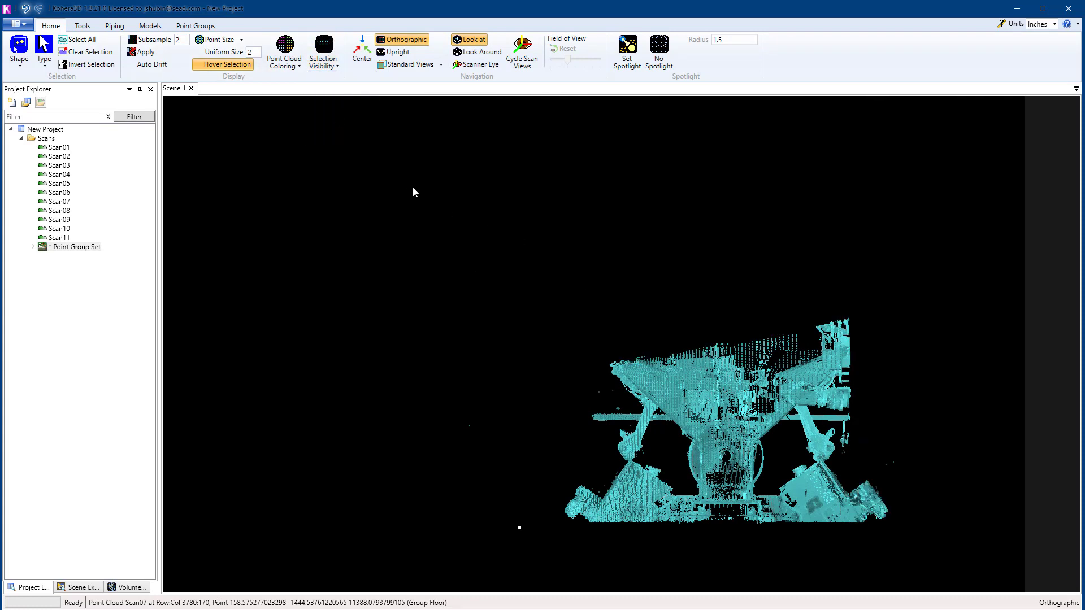
Step: Remove the uneven upper portion and the stray points around the hopper machine from the selection with boxes
{"action": "left_click_drag", "start_coordinate": [413, 188], "coordinate": [891, 365]}
{"action": "left_click_drag", "start_coordinate": [412, 336], "coordinate": [510, 465]}
{"action": "left_click_drag", "start_coordinate": [868, 443], "coordinate": [917, 482]}
{"action": "scroll", "coordinate": [740, 387], "scroll_direction": "down", "scroll_amount": 3}
{"action": "middle_click_drag", "start_coordinate": [741, 390], "coordinate": [753, 411]}
{"action": "left_click_drag", "start_coordinate": [177, 475], "coordinate": [290, 543]}
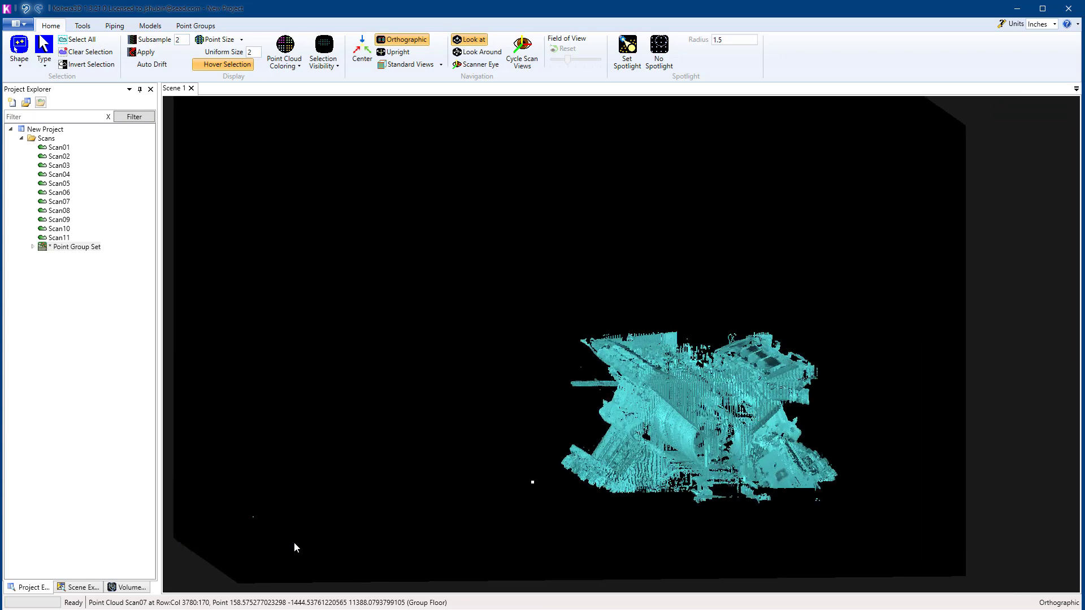
Step: Change the selection visibility so the surrounding unselected points are displayed together with the selected hopper machine points
{"action": "scroll", "coordinate": [610, 439], "scroll_direction": "down", "scroll_amount": 4}
{"action": "middle_click_drag", "start_coordinate": [622, 440], "coordinate": [734, 430]}
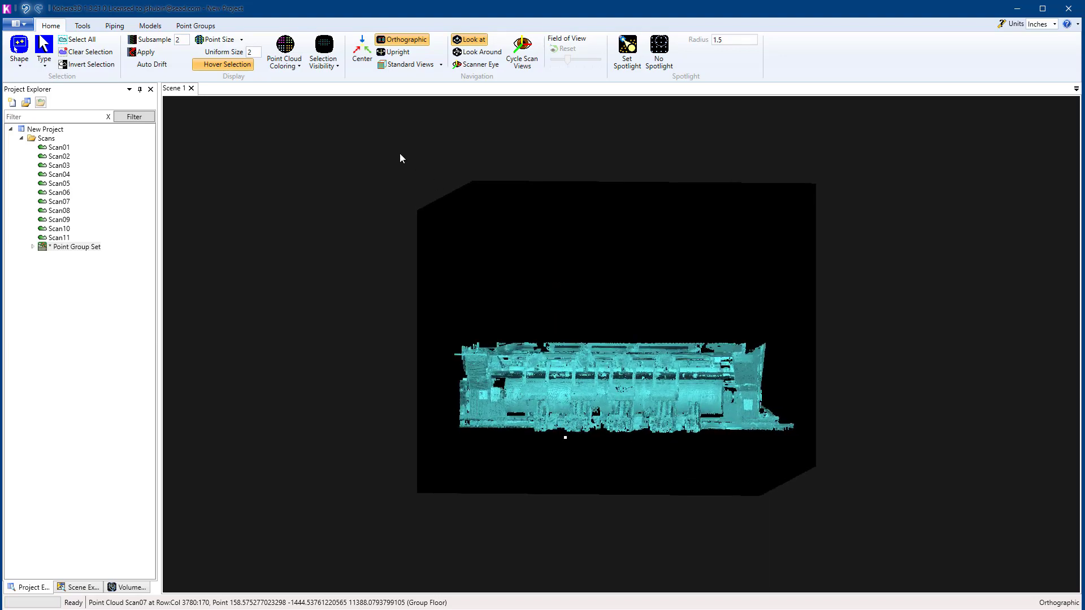
{"action": "left_click", "coordinate": [334, 66]}
{"action": "left_click", "coordinate": [334, 88]}
{"action": "scroll", "coordinate": [636, 389], "scroll_direction": "up", "scroll_amount": 5}
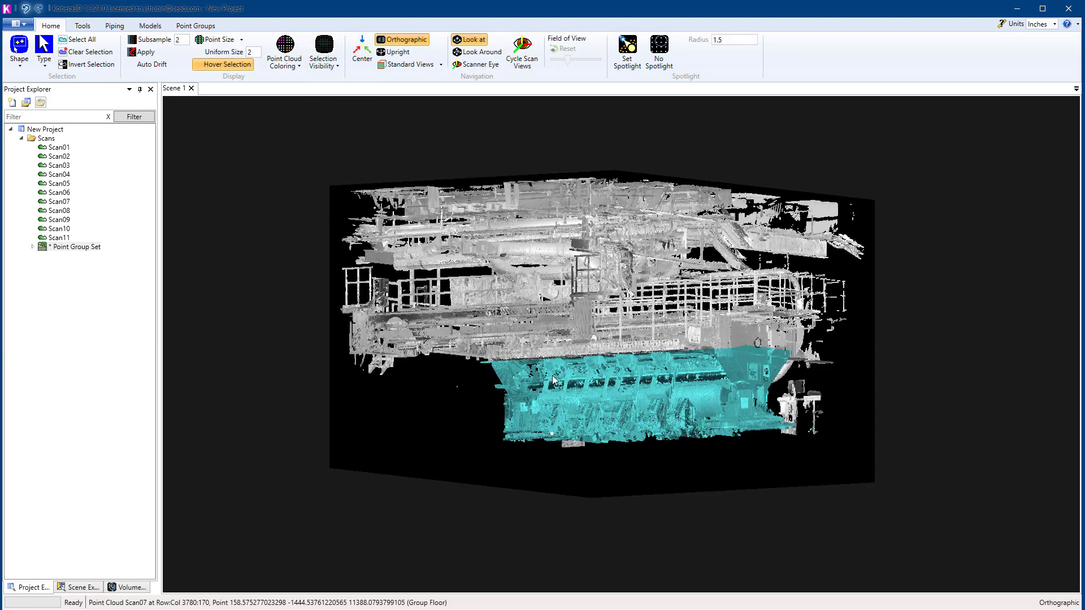
{"action": "middle_click_drag", "start_coordinate": [589, 334], "coordinate": [632, 347]}
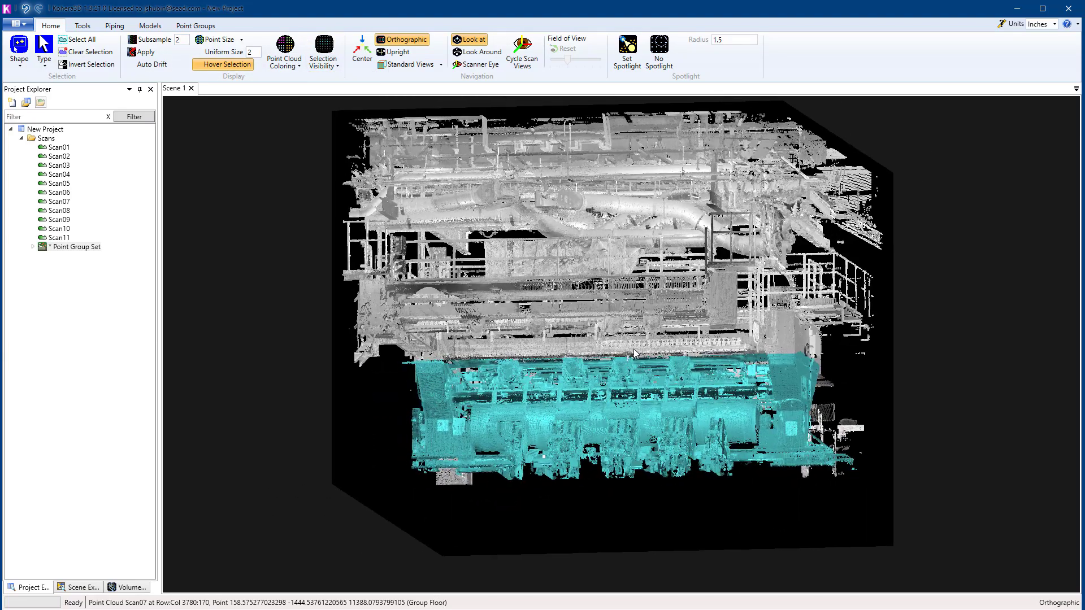
Step: Assign the selected hopper machine points to the Equip01 point group and clear the selection
{"action": "key", "text": "ctrl+a"}
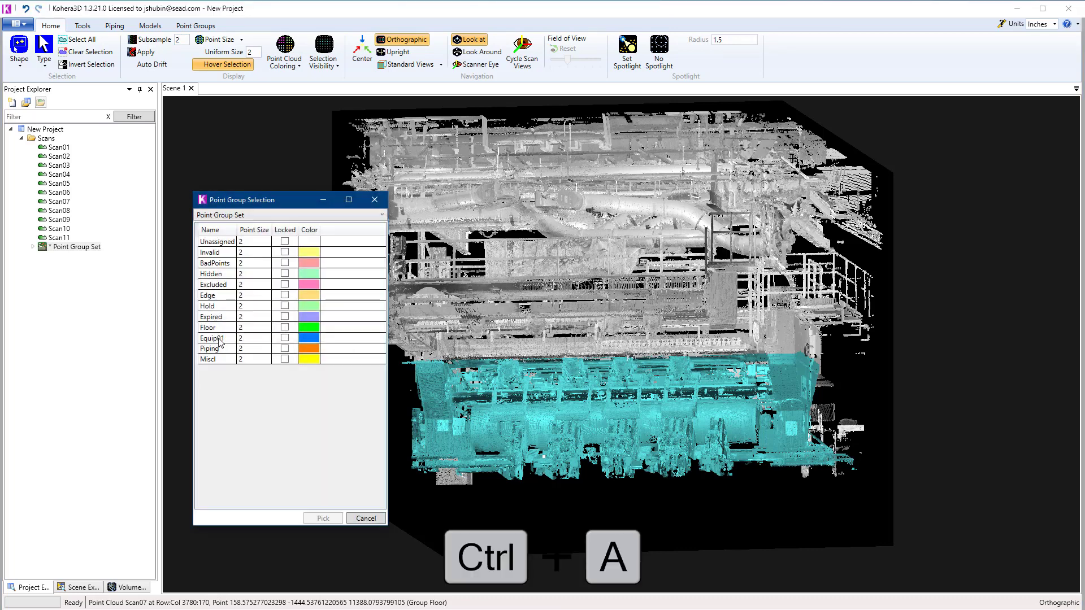
{"action": "left_click", "coordinate": [220, 340]}
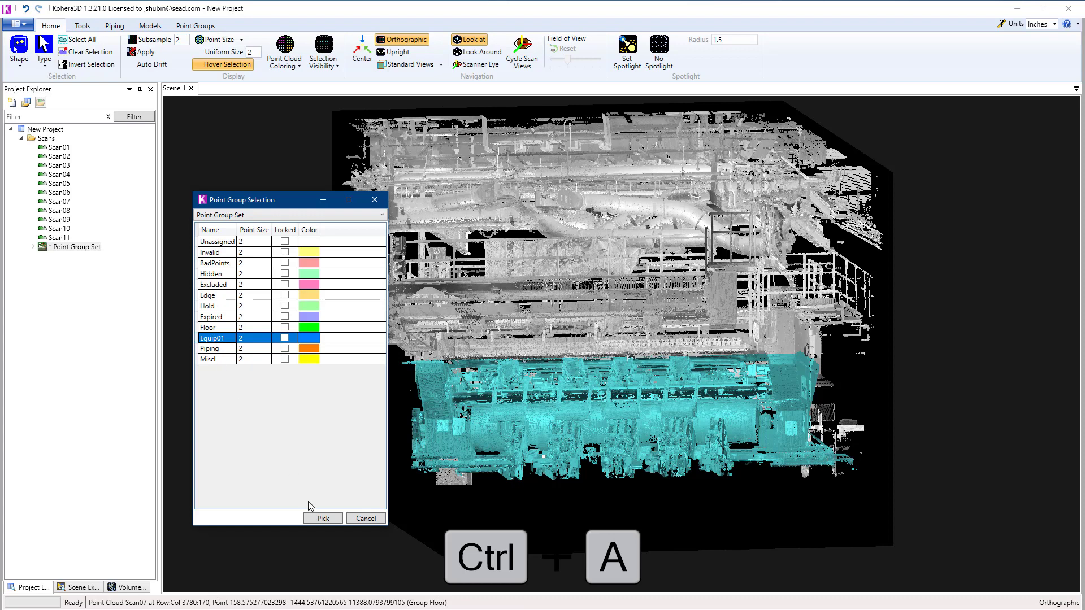
{"action": "left_click", "coordinate": [323, 519]}
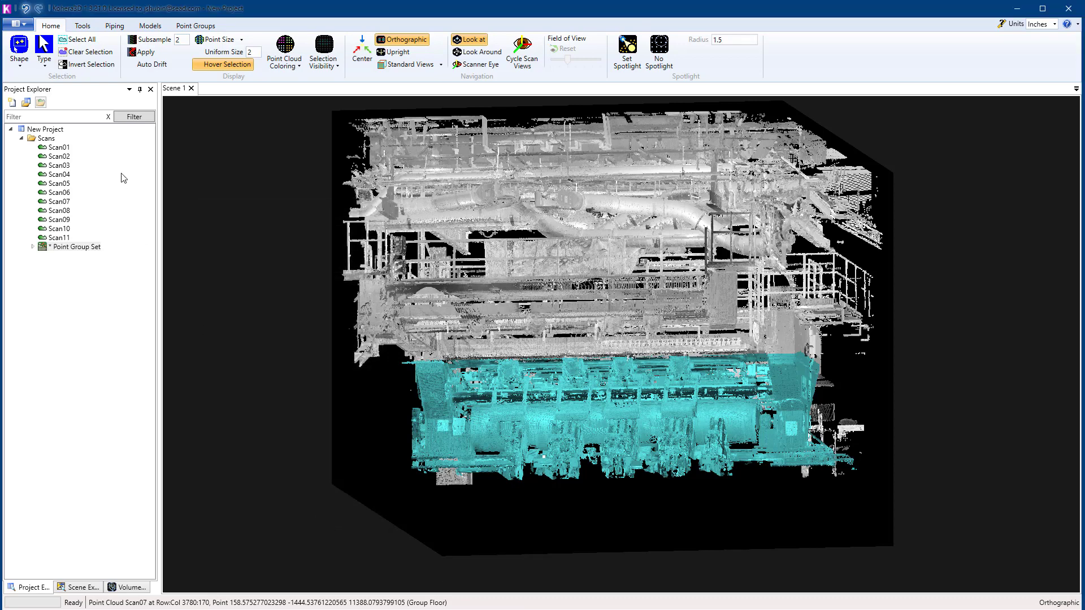
{"action": "left_click", "coordinate": [100, 56]}
Step: Hide the whole Equip01 group by picking a single point on the blue machine with Point selection
{"action": "left_click_drag", "start_coordinate": [662, 323], "coordinate": [615, 354]}
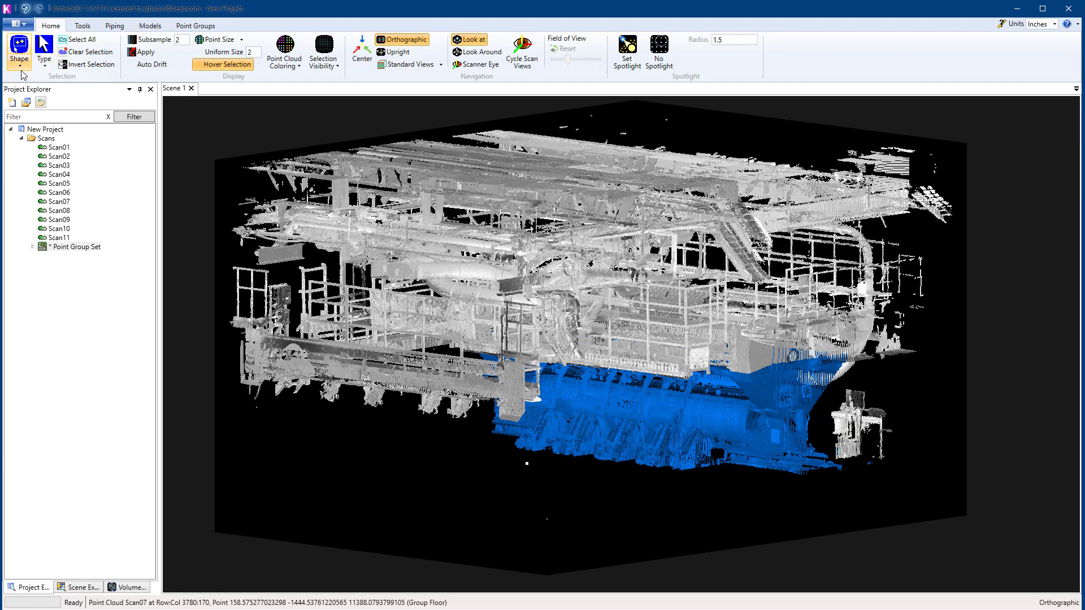
{"action": "left_click", "coordinate": [21, 72]}
{"action": "left_click", "coordinate": [26, 65]}
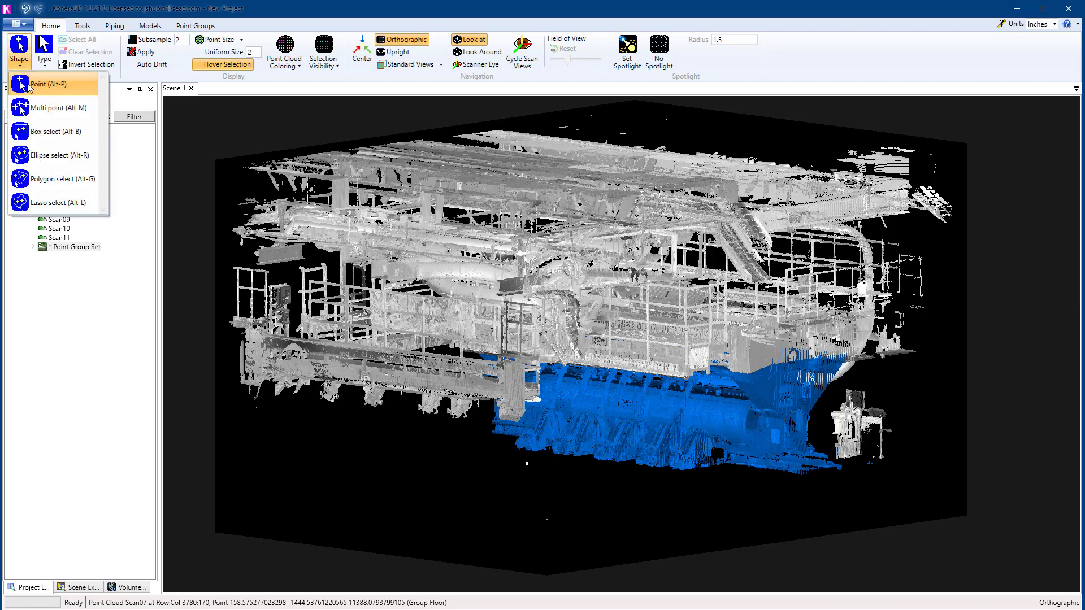
{"action": "left_click", "coordinate": [34, 86]}
{"action": "mouse_move", "coordinate": [697, 443]}
{"action": "middle_mouse_down"}
{"action": "mouse_move", "coordinate": [815, 378]}
{"action": "mouse_move", "coordinate": [680, 425]}
{"action": "middle_mouse_up"}
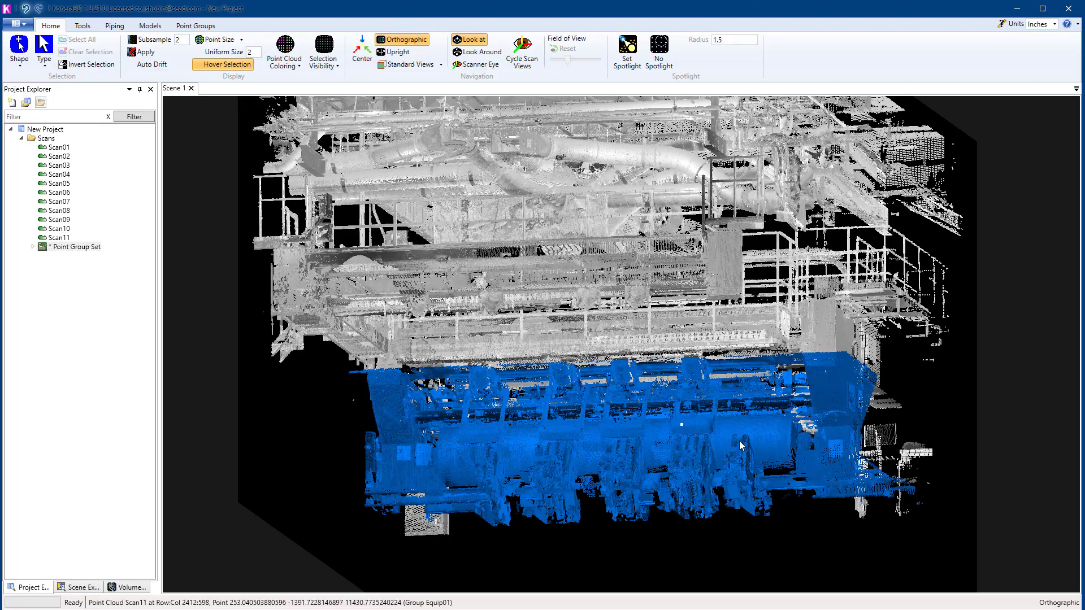
{"action": "key", "text": "ctrl+h"}
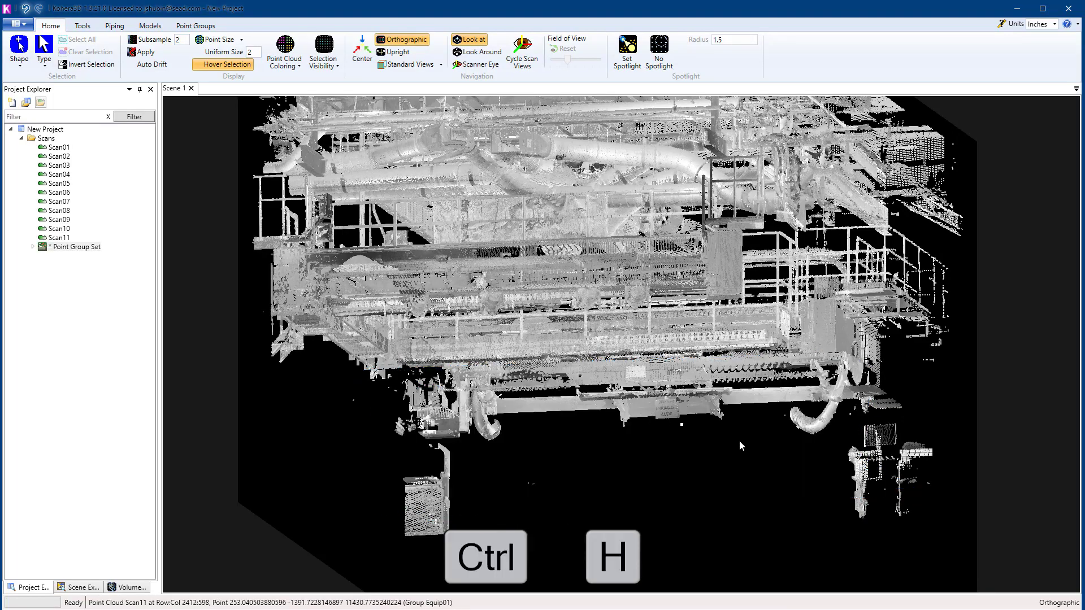
Step: Select the leftover rack and stand points that remain below the piping platform with boxes
{"action": "scroll", "coordinate": [644, 430], "scroll_direction": "up", "scroll_amount": 2}
{"action": "middle_click_drag", "start_coordinate": [646, 428], "coordinate": [465, 426]}
{"action": "scroll", "coordinate": [480, 432], "scroll_direction": "down", "scroll_amount": 2}
{"action": "key", "text": "alt"}
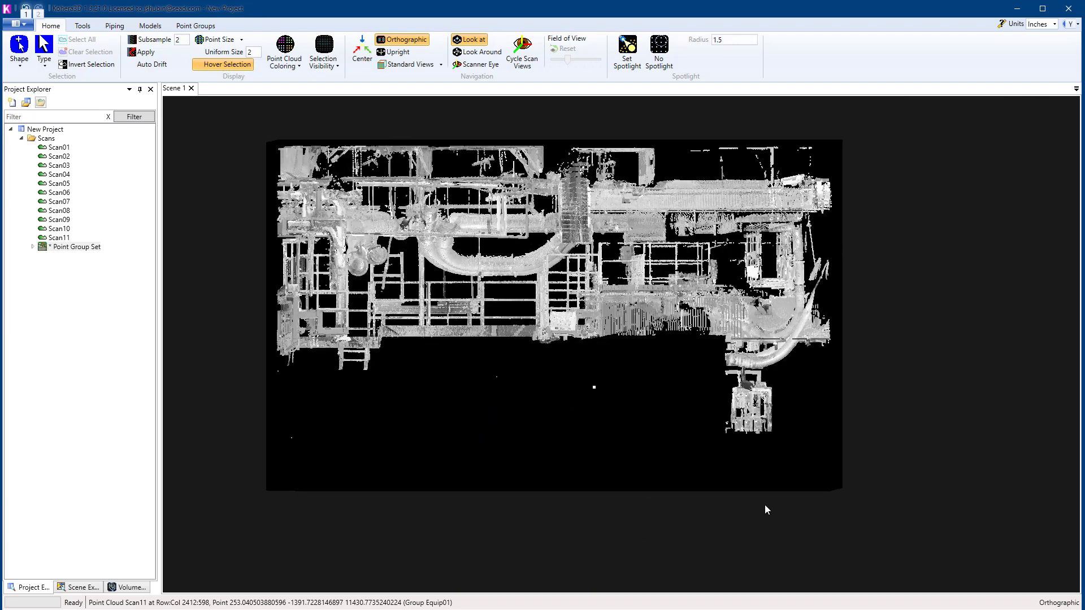
{"action": "key", "text": "alt+r"}
{"action": "left_click_drag", "start_coordinate": [812, 459], "coordinate": [663, 370]}
{"action": "left_click_drag", "start_coordinate": [646, 467], "coordinate": [267, 371]}
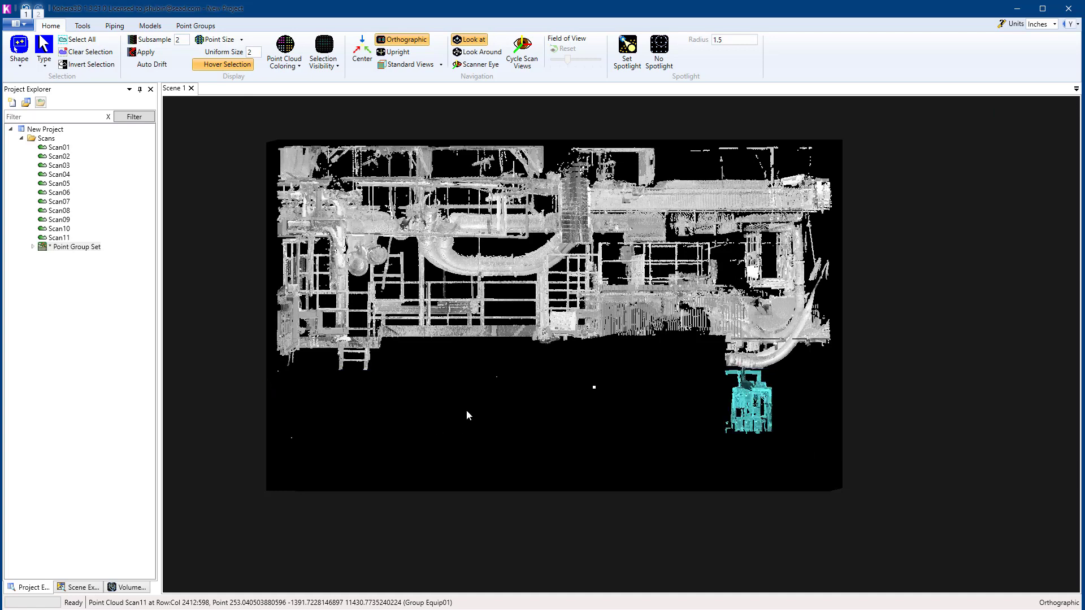
{"action": "left_click", "coordinate": [19, 63]}
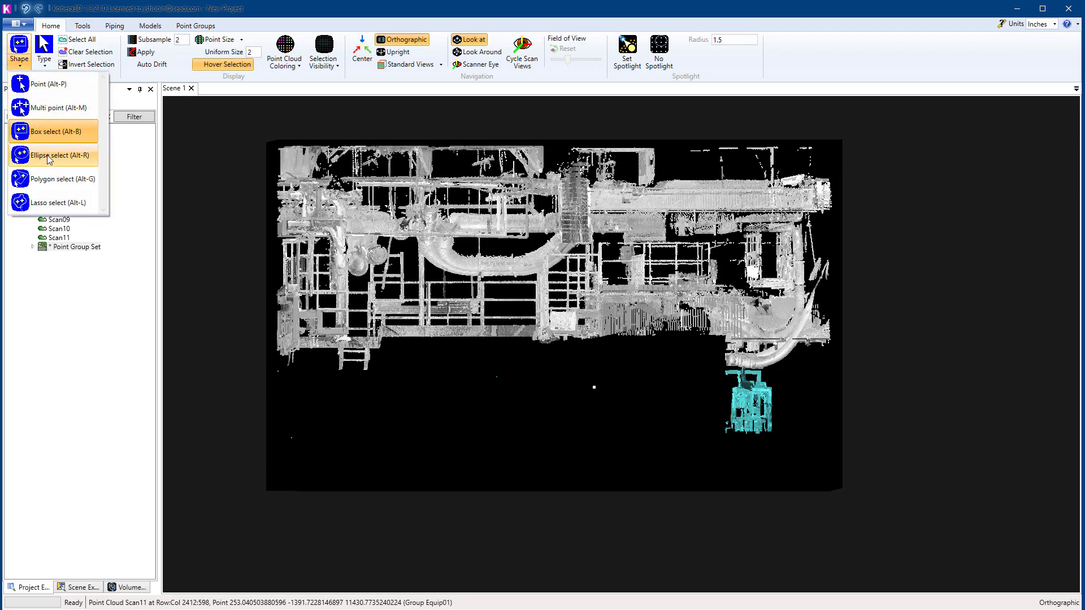
{"action": "left_click", "coordinate": [521, 443]}
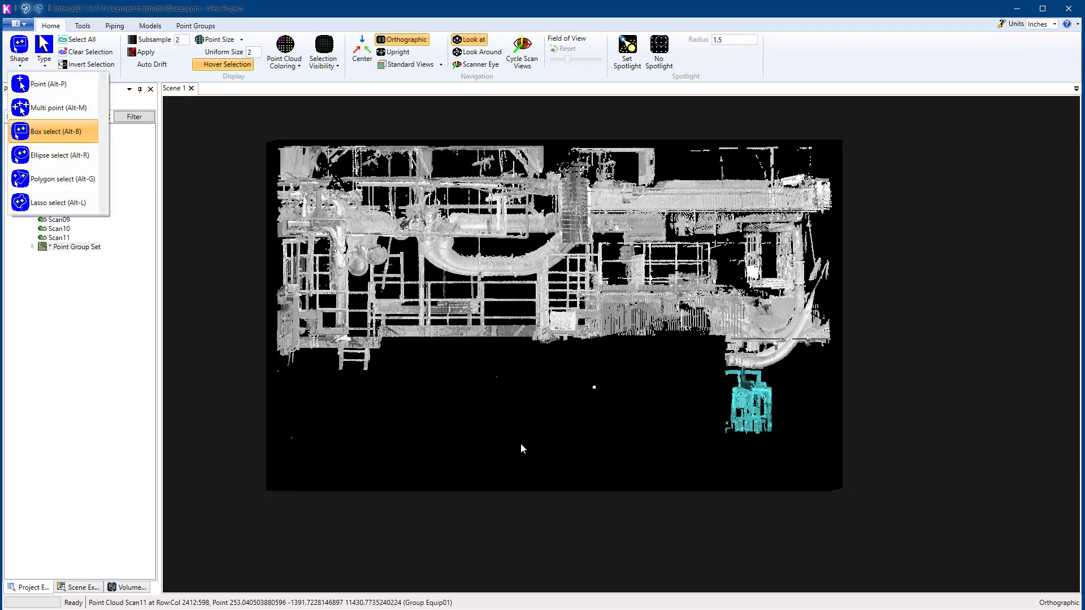
{"action": "middle_click_drag", "start_coordinate": [521, 443], "coordinate": [762, 435]}
{"action": "scroll", "coordinate": [761, 429], "scroll_direction": "up", "scroll_amount": 4}
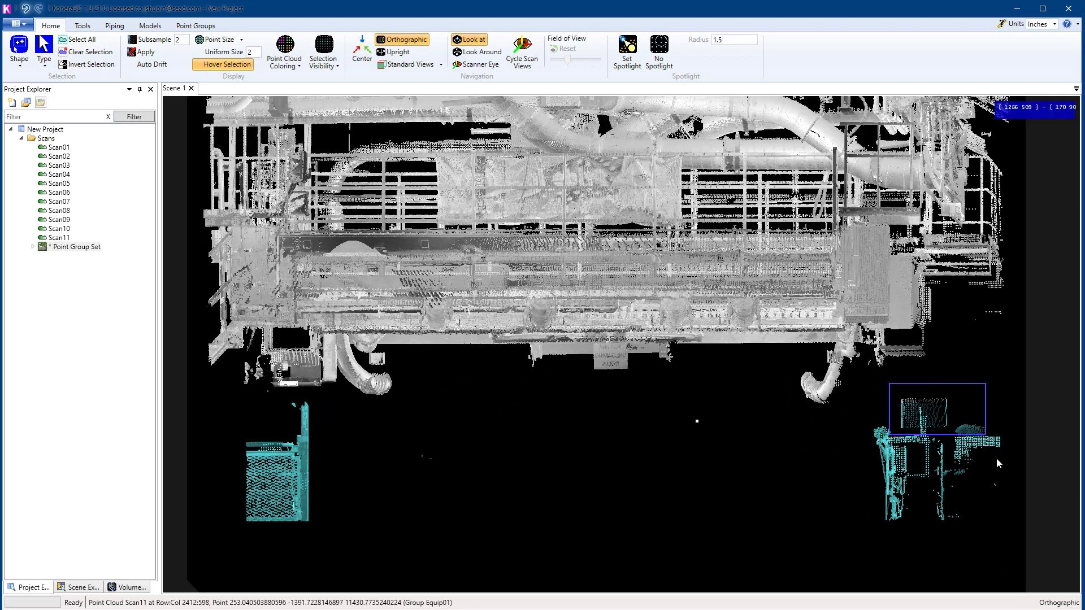
Step: Assign the selected rack and stand points to the Miscl group, clear the selection and hide that group
{"action": "key", "text": "g"}
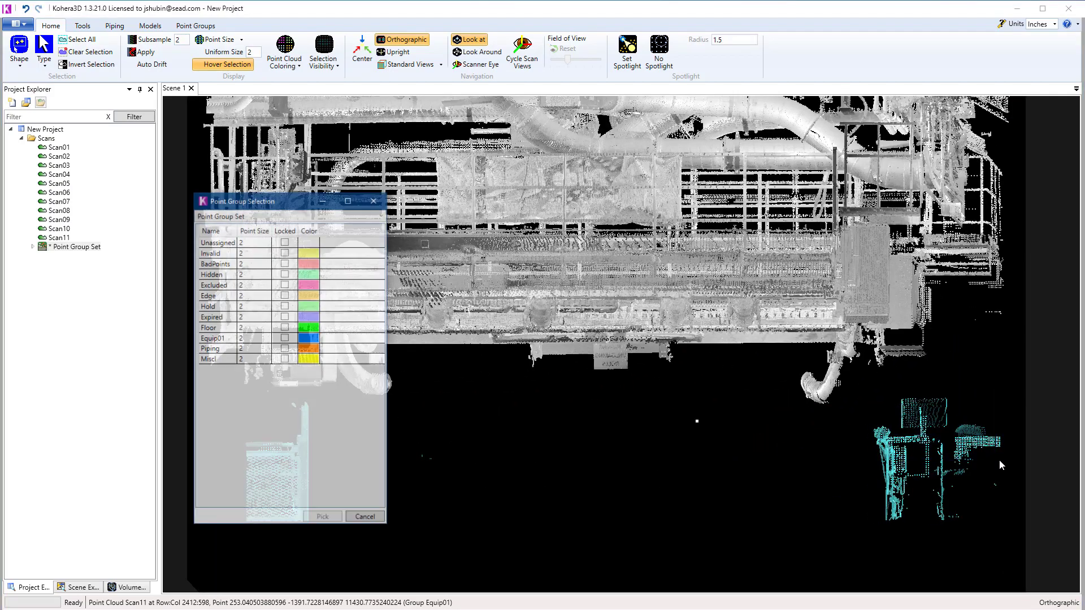
{"action": "left_click", "coordinate": [217, 362]}
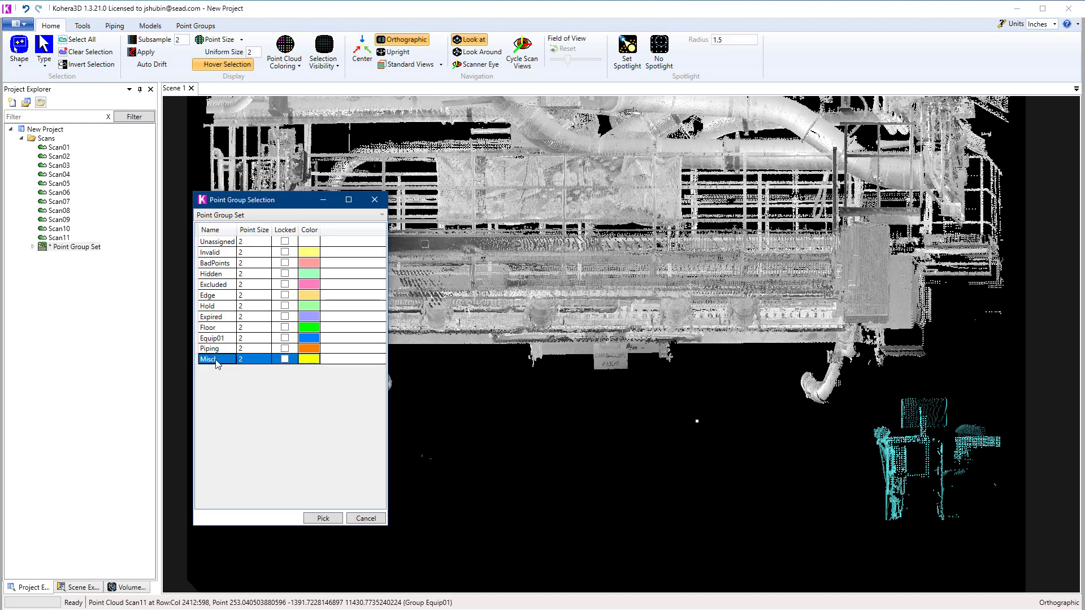
{"action": "left_click", "coordinate": [323, 519]}
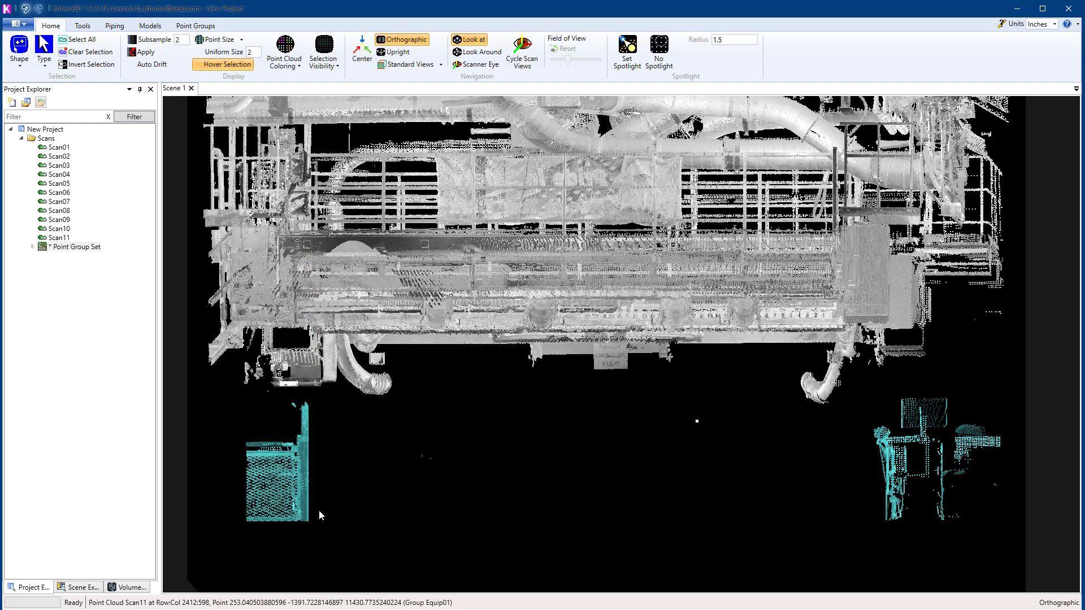
{"action": "left_click", "coordinate": [88, 51]}
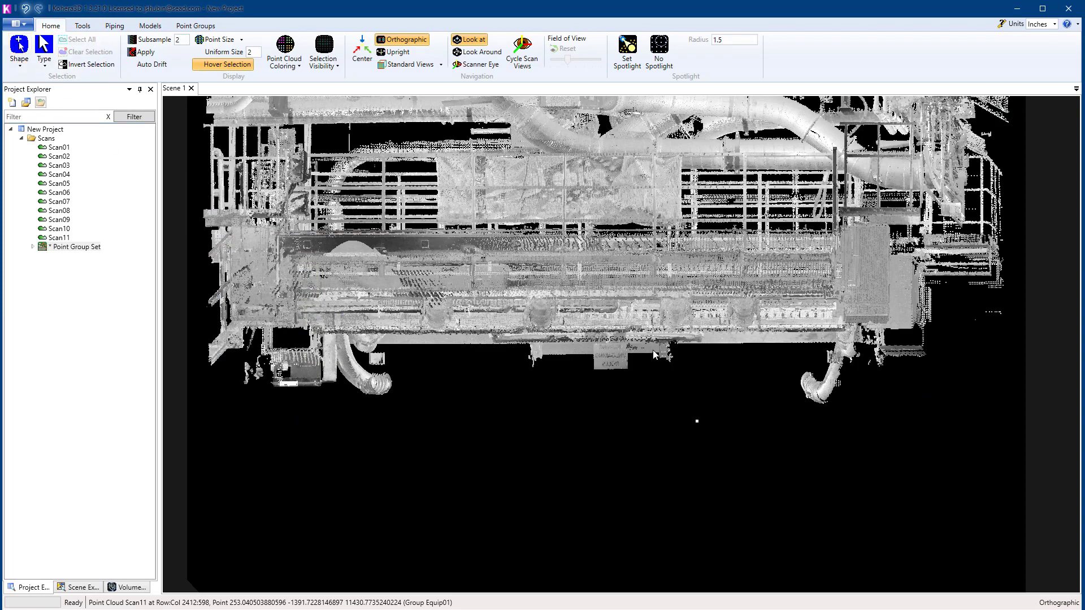
Step: Save the project as My Project in the Scans folder, along with its point group set as Point Group Set.pgs
{"action": "middle_click_drag", "start_coordinate": [653, 350], "coordinate": [525, 316]}
{"action": "scroll", "coordinate": [416, 250], "scroll_direction": "up", "scroll_amount": 5}
{"action": "scroll", "coordinate": [503, 294], "scroll_direction": "down", "scroll_amount": 5}
{"action": "scroll", "coordinate": [537, 306], "scroll_direction": "up", "scroll_amount": 4}
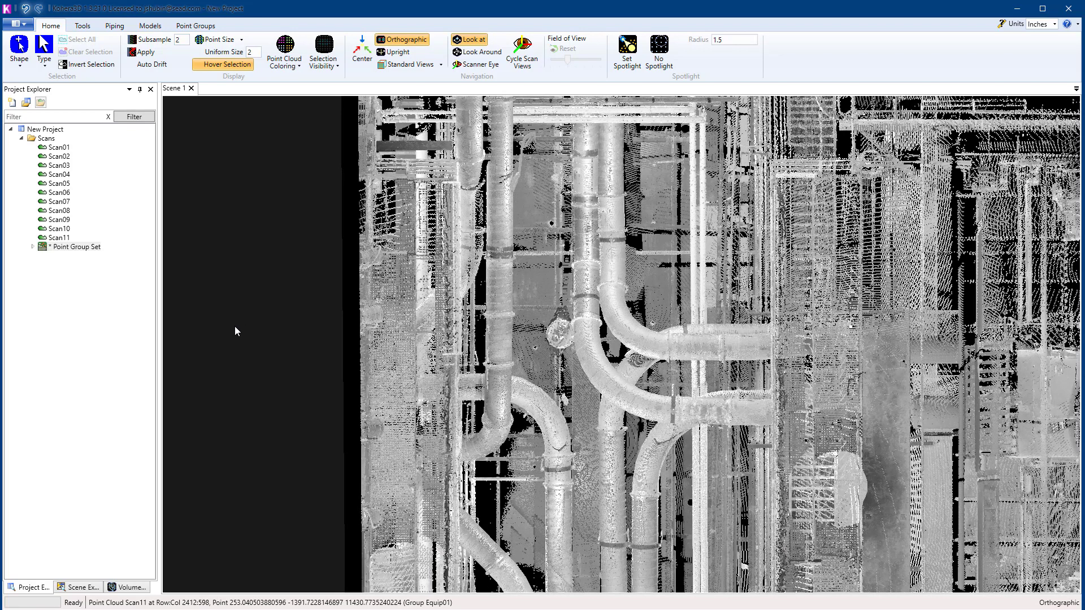
{"action": "right_click", "coordinate": [53, 130]}
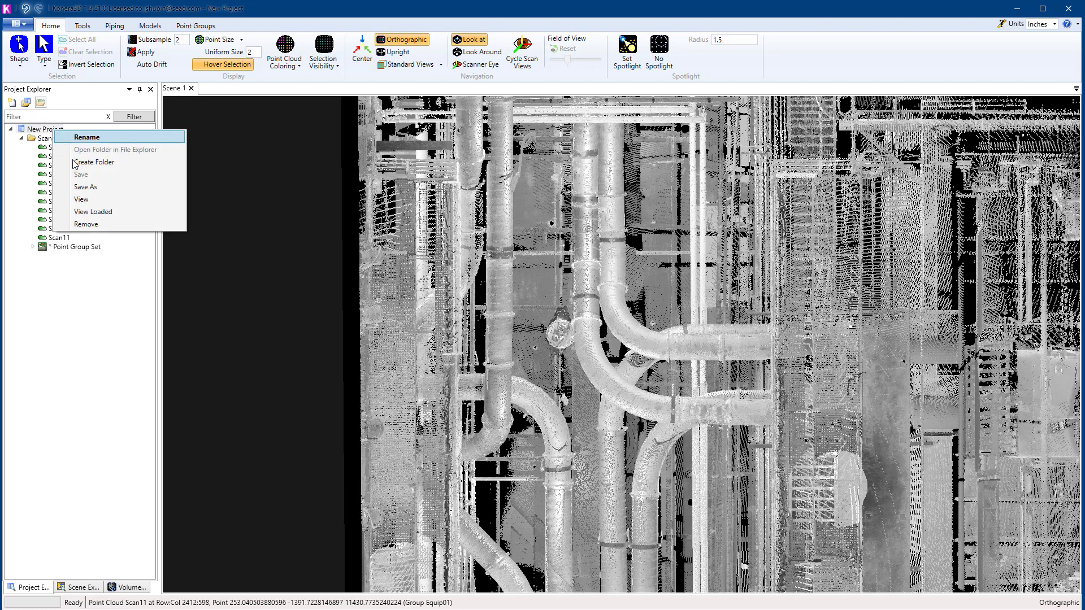
{"action": "left_click", "coordinate": [83, 187]}
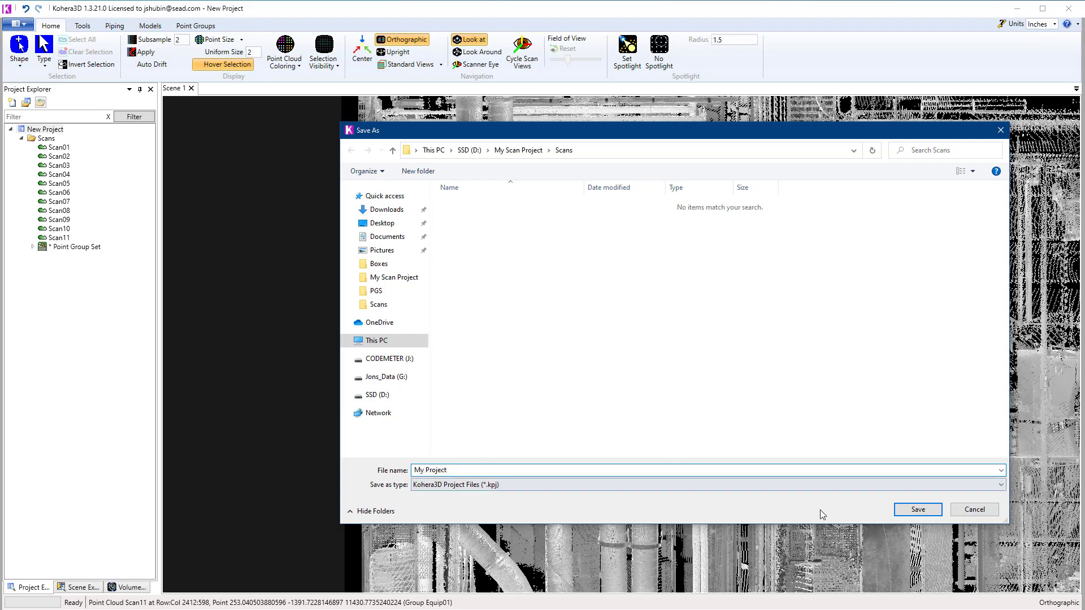
{"action": "left_click", "coordinate": [914, 511]}
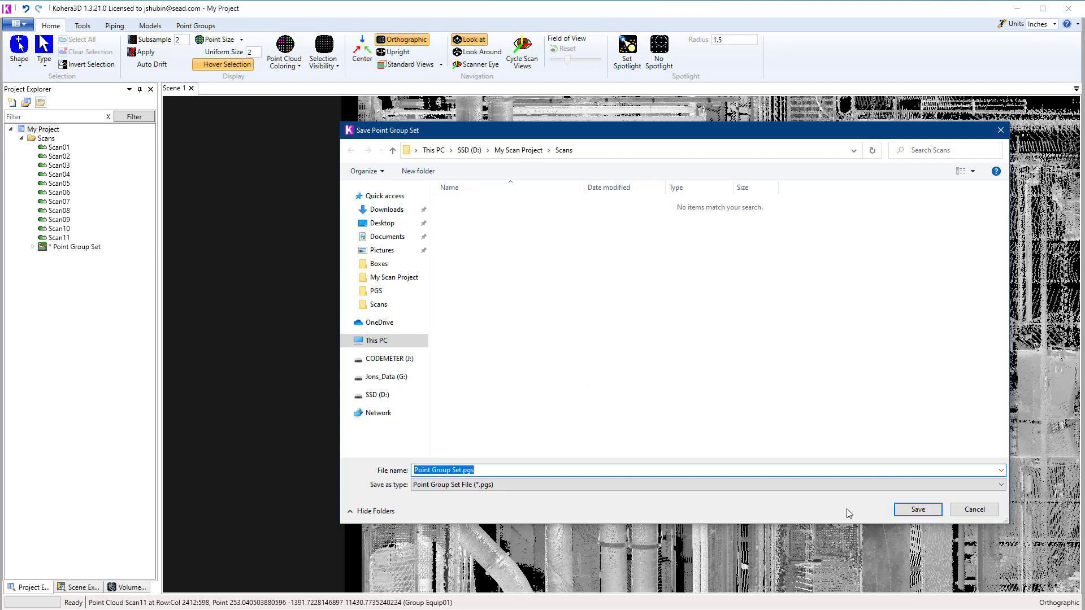
{"action": "left_click", "coordinate": [918, 510]}
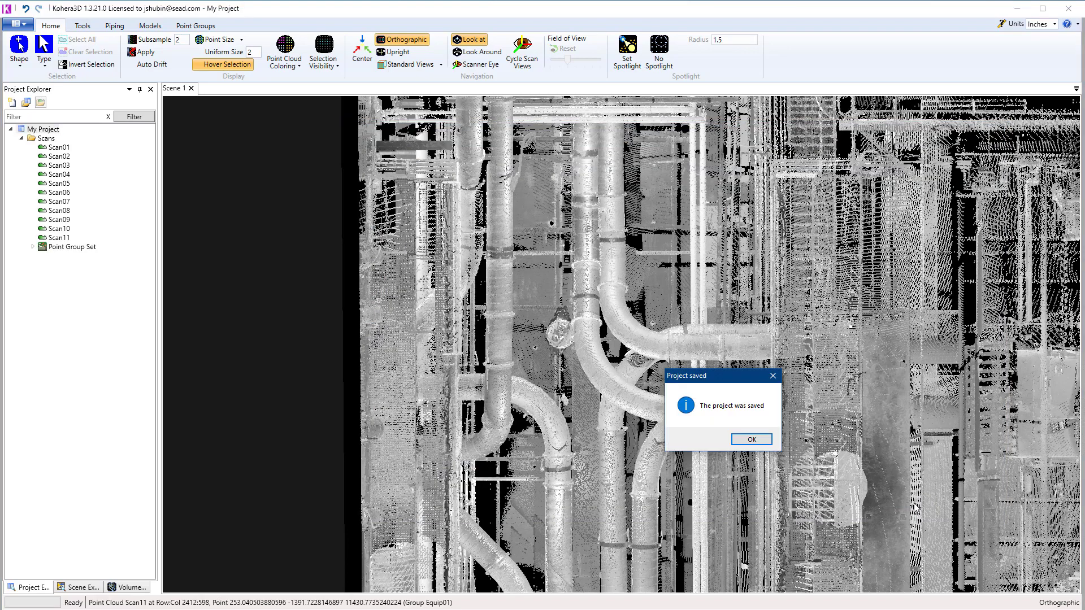
{"action": "left_click", "coordinate": [757, 441]}
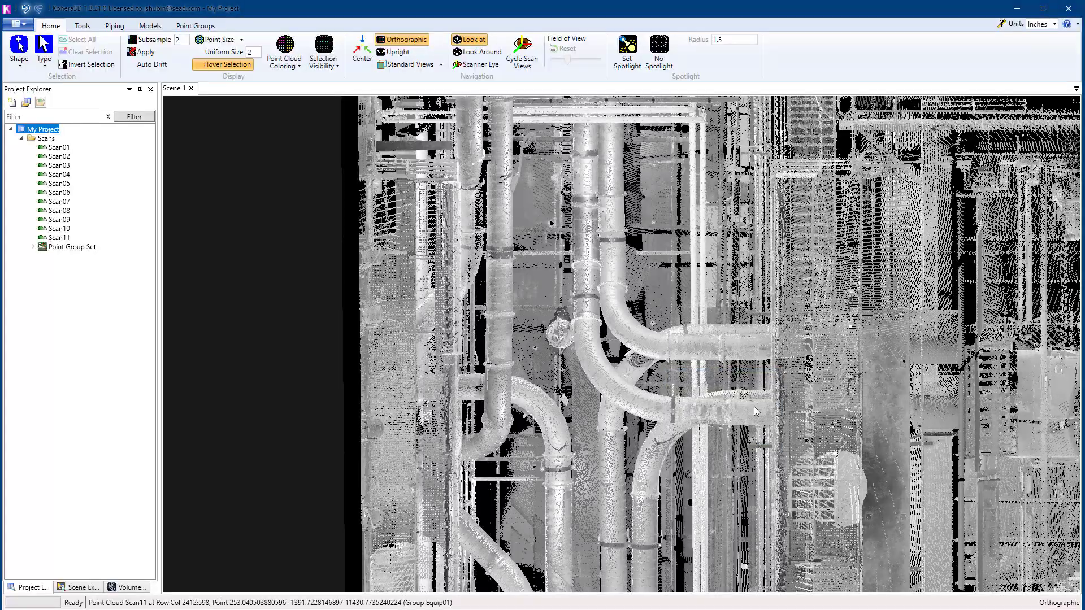
Step: Apply a quick spherical volume filter of size 78.7402 centred on a point picked on the curved pipes
{"action": "scroll", "coordinate": [691, 326], "scroll_direction": "down", "scroll_amount": 4}
{"action": "left_click_drag", "start_coordinate": [692, 326], "coordinate": [701, 431]}
{"action": "scroll", "coordinate": [683, 333], "scroll_direction": "up", "scroll_amount": 4}
{"action": "scroll", "coordinate": [710, 431], "scroll_direction": "up", "scroll_amount": 5}
{"action": "scroll", "coordinate": [699, 430], "scroll_direction": "down", "scroll_amount": 4}
{"action": "middle_click_drag", "start_coordinate": [699, 430], "coordinate": [689, 397]}
{"action": "scroll", "coordinate": [688, 397], "scroll_direction": "down", "scroll_amount": 1}
{"action": "left_click_drag", "start_coordinate": [688, 396], "coordinate": [650, 359]}
{"action": "left_click_drag", "start_coordinate": [807, 412], "coordinate": [717, 297]}
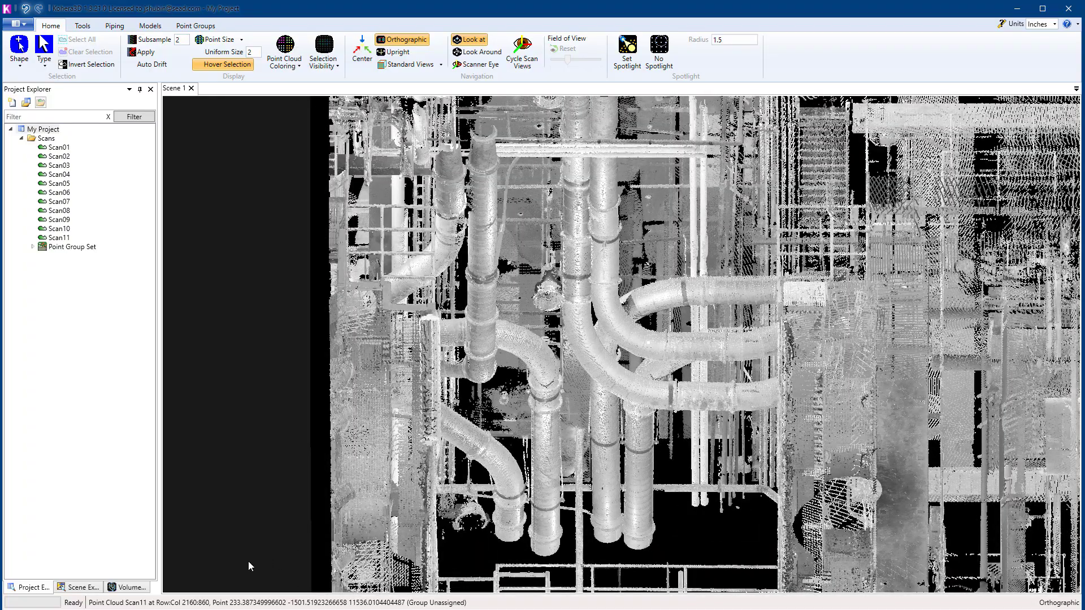
{"action": "left_click", "coordinate": [126, 587]}
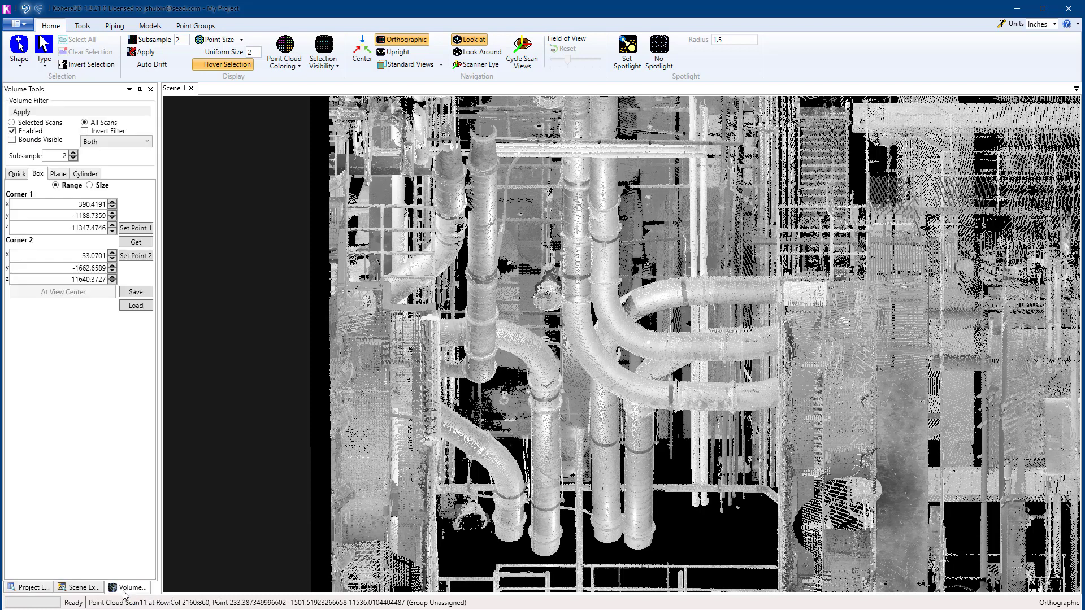
{"action": "left_click", "coordinate": [17, 174]}
{"action": "left_click", "coordinate": [91, 250]}
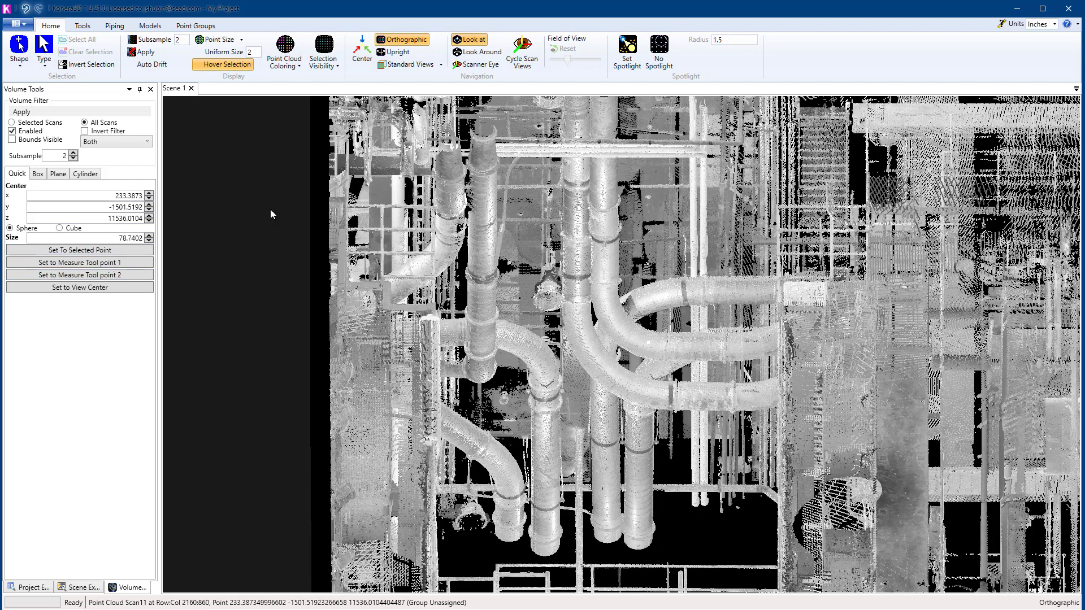
{"action": "left_click", "coordinate": [23, 112]}
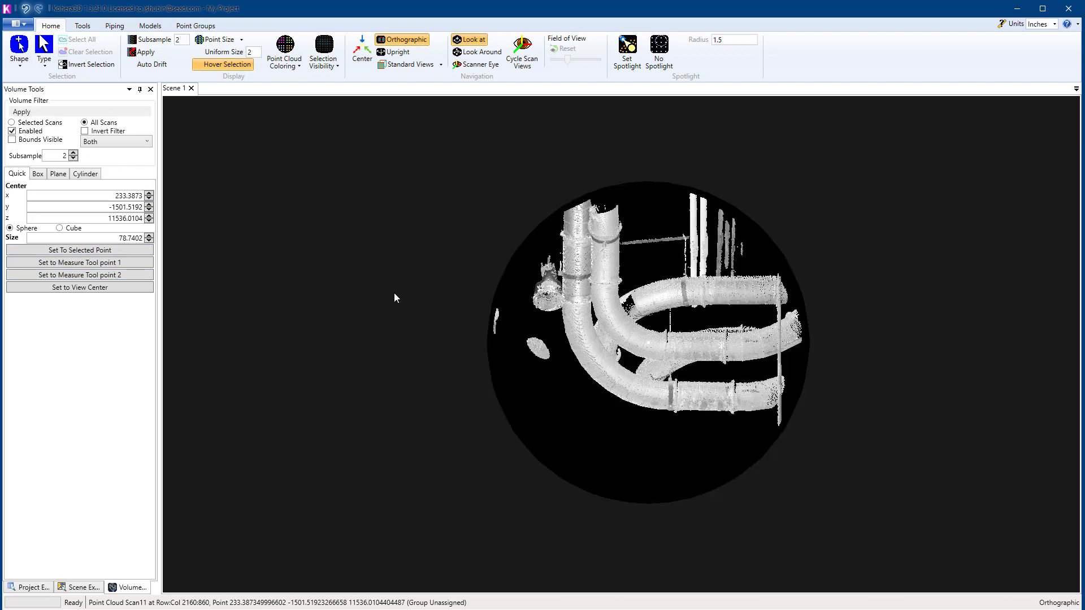
Step: Select the curved pipes inside the spherical volume by outlining them with a polygon
{"action": "middle_click_drag", "start_coordinate": [703, 392], "coordinate": [673, 496]}
{"action": "scroll", "coordinate": [565, 480], "scroll_direction": "up", "scroll_amount": 5}
{"action": "scroll", "coordinate": [673, 497], "scroll_direction": "down", "scroll_amount": 3}
{"action": "scroll", "coordinate": [656, 493], "scroll_direction": "up", "scroll_amount": 2}
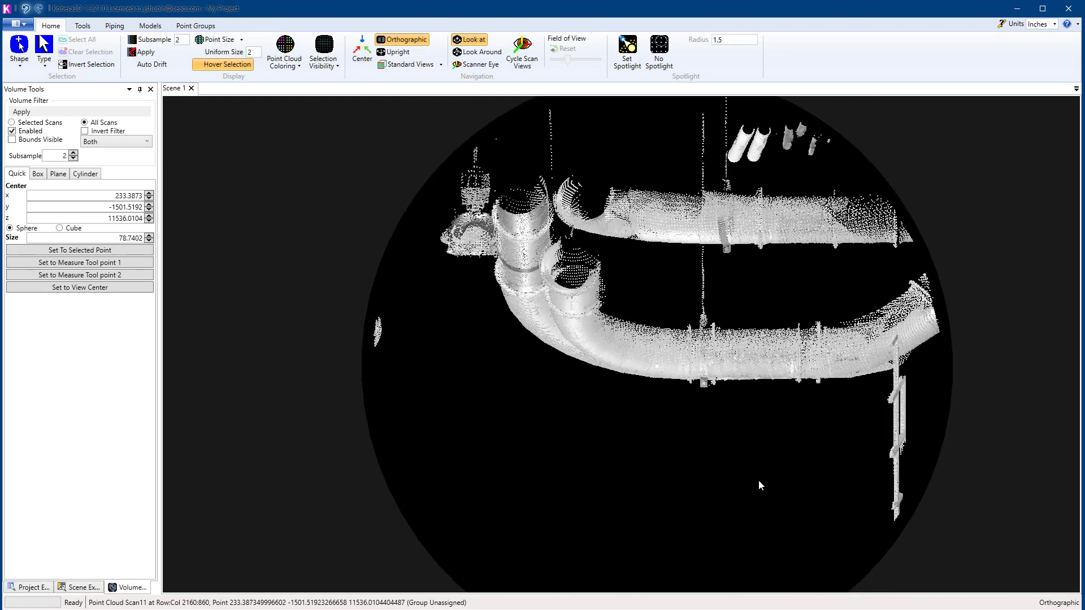
{"action": "key", "text": "alt"}
{"action": "middle_click_drag", "start_coordinate": [779, 454], "coordinate": [761, 418]}
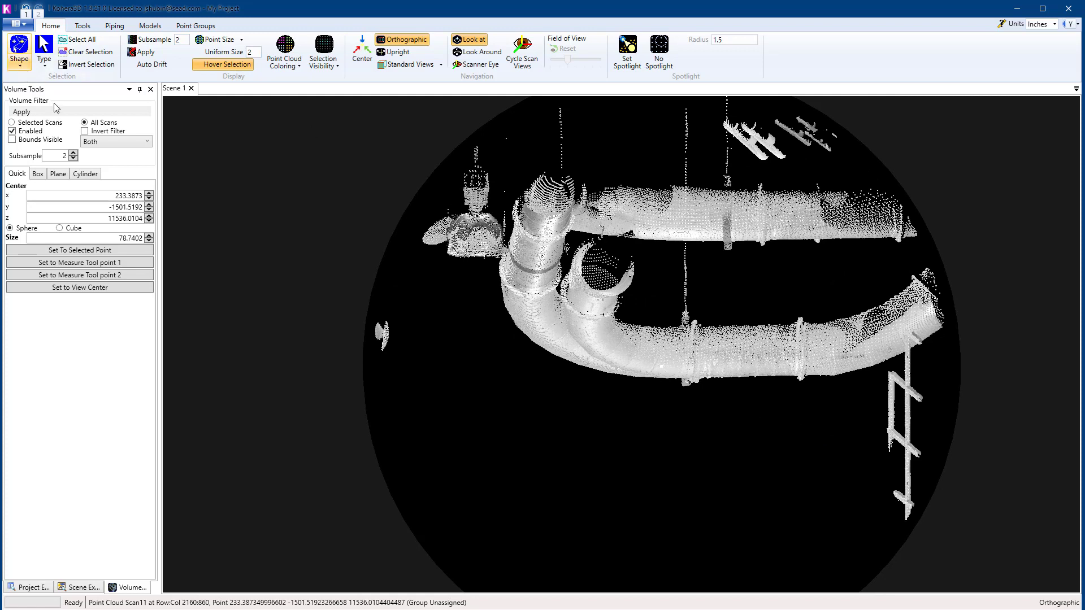
{"action": "mouse_move", "coordinate": [517, 177]}
{"action": "left_mouse_down"}
{"action": "mouse_move", "coordinate": [486, 249]}
{"action": "mouse_move", "coordinate": [732, 413]}
{"action": "mouse_move", "coordinate": [948, 332]}
{"action": "left_mouse_up"}
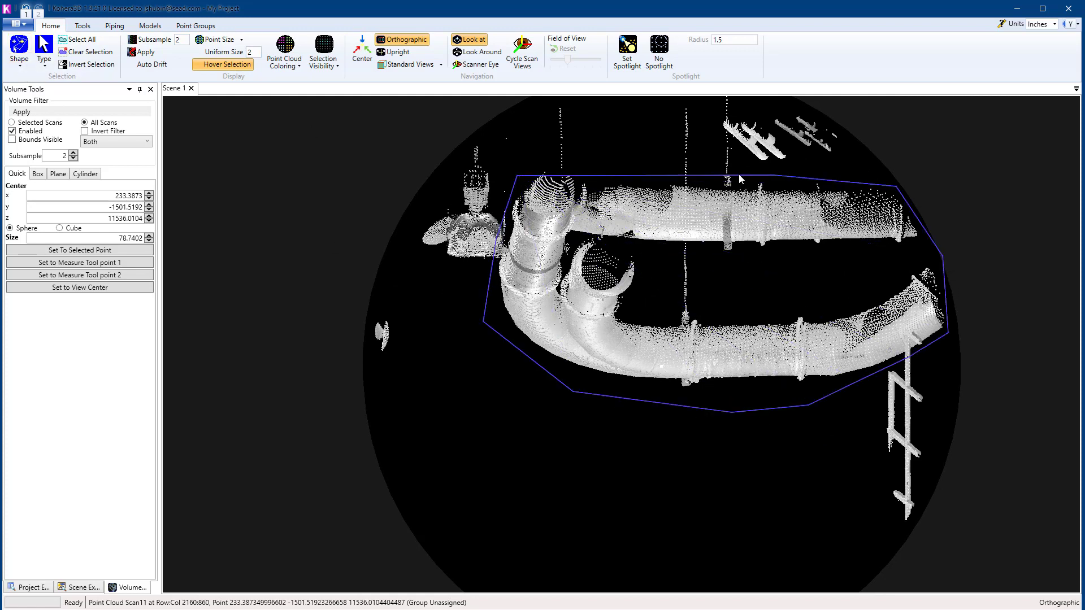
Step: Deselect the handrail points caught with the curved pipes by outlining them with a polygon
{"action": "middle_click_drag", "start_coordinate": [829, 365], "coordinate": [548, 450]}
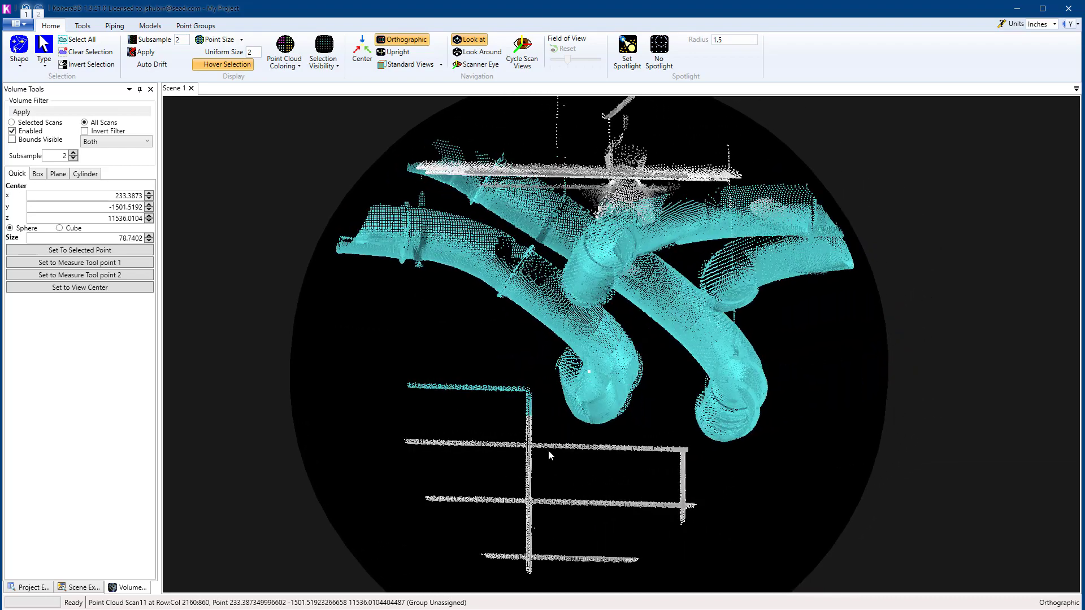
{"action": "left_click", "coordinate": [448, 358]}
{"action": "left_click", "coordinate": [373, 373]}
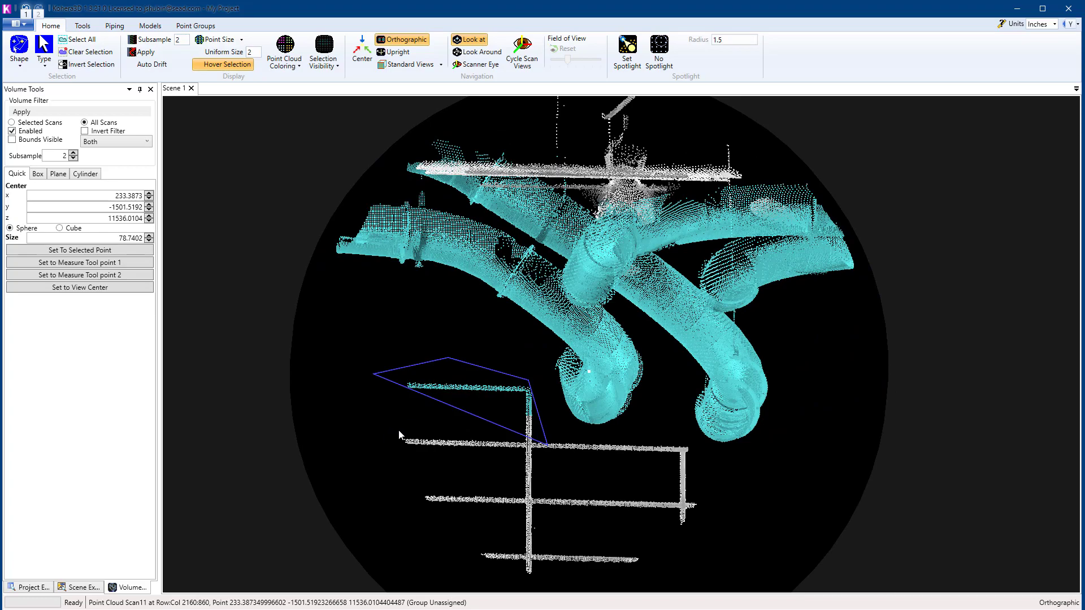
{"action": "left_click", "coordinate": [398, 430]}
{"action": "double_click", "coordinate": [403, 441]}
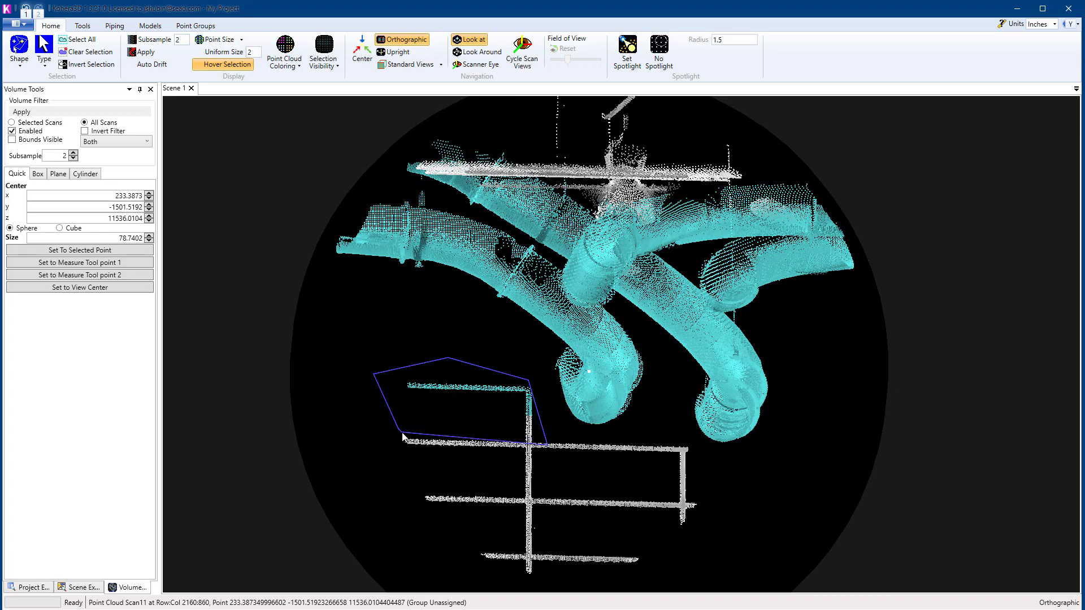
Step: Deselect the points on the round fixture and its stray strands beside the curved pipe by outlining them with a polygon
{"action": "middle_click_drag", "start_coordinate": [590, 361], "coordinate": [648, 452]}
{"action": "scroll", "coordinate": [699, 459], "scroll_direction": "up", "scroll_amount": 4}
{"action": "left_click", "coordinate": [463, 321]}
{"action": "left_click", "coordinate": [497, 319]}
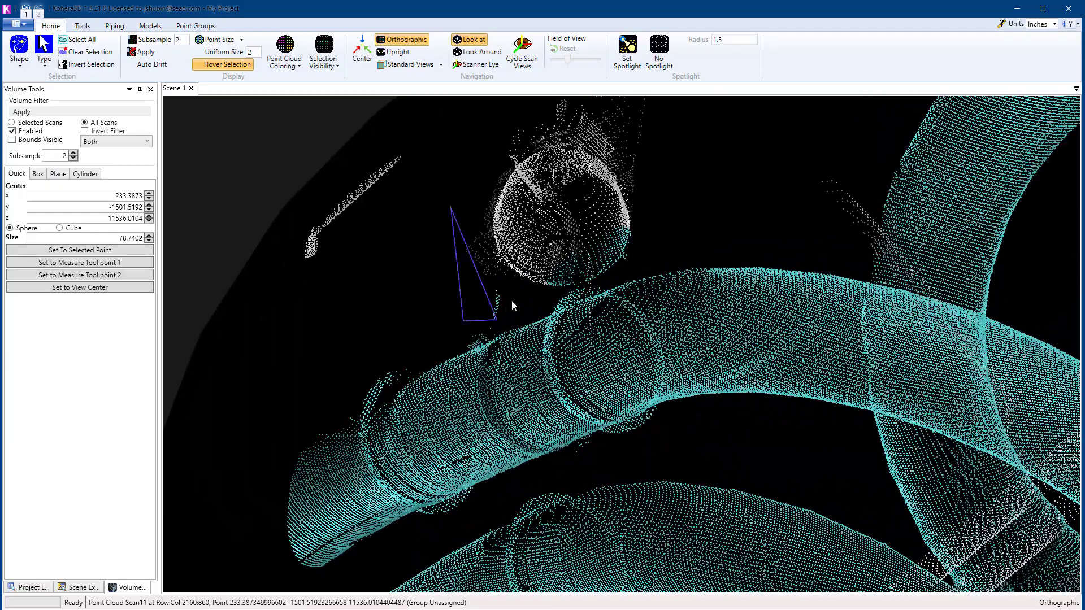
{"action": "left_click", "coordinate": [520, 298]}
{"action": "left_click", "coordinate": [559, 292]}
{"action": "left_click", "coordinate": [611, 277]}
{"action": "left_click", "coordinate": [663, 238]}
{"action": "left_click", "coordinate": [644, 172]}
{"action": "left_click", "coordinate": [545, 125]}
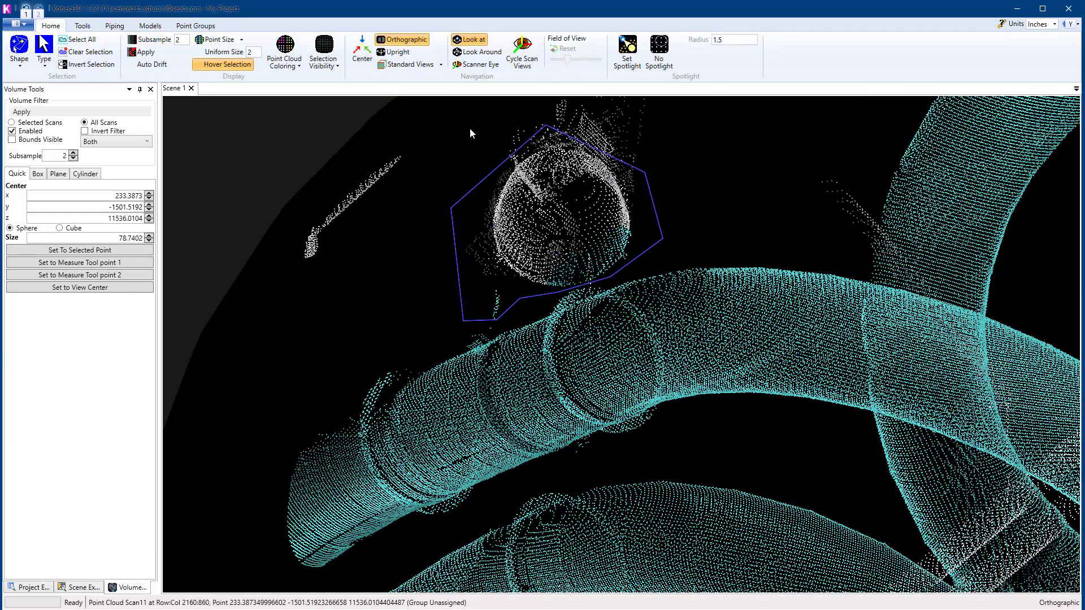
{"action": "left_click", "coordinate": [467, 128]}
{"action": "double_click", "coordinate": [468, 134]}
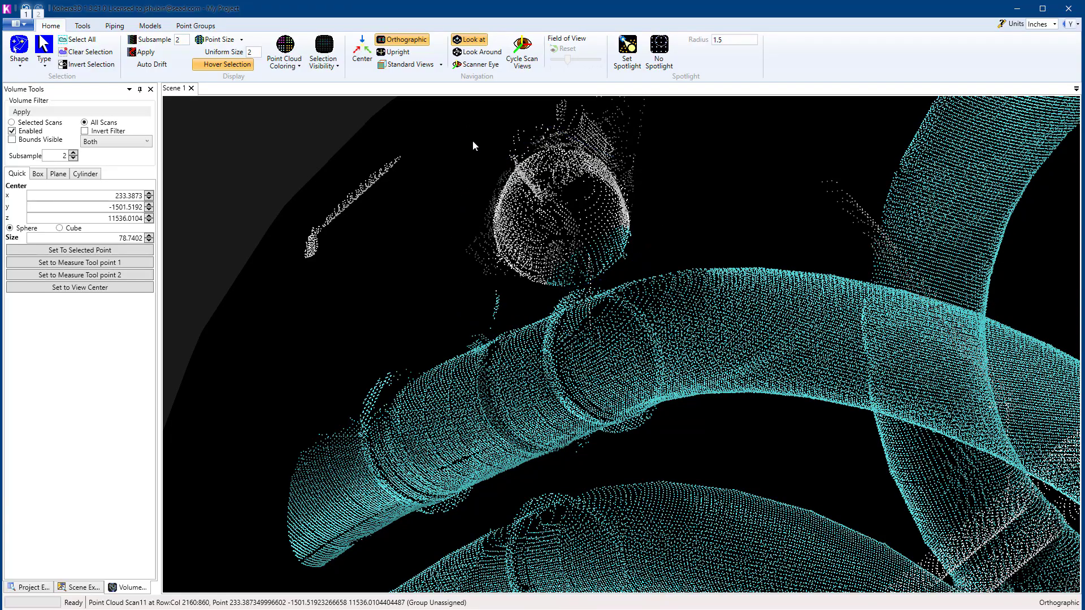
Step: Switch the volume filter from the quick sphere to the existing box range to display the surrounding scan points
{"action": "middle_click_drag", "start_coordinate": [656, 316], "coordinate": [611, 129]}
{"action": "scroll", "coordinate": [735, 226], "scroll_direction": "down", "scroll_amount": 5}
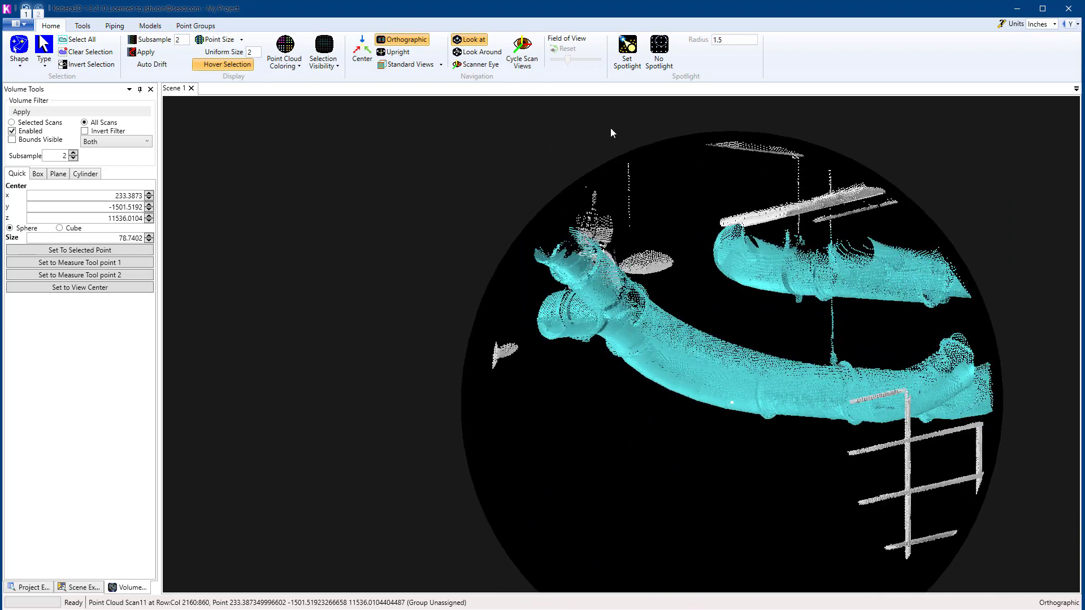
{"action": "left_click", "coordinate": [38, 176]}
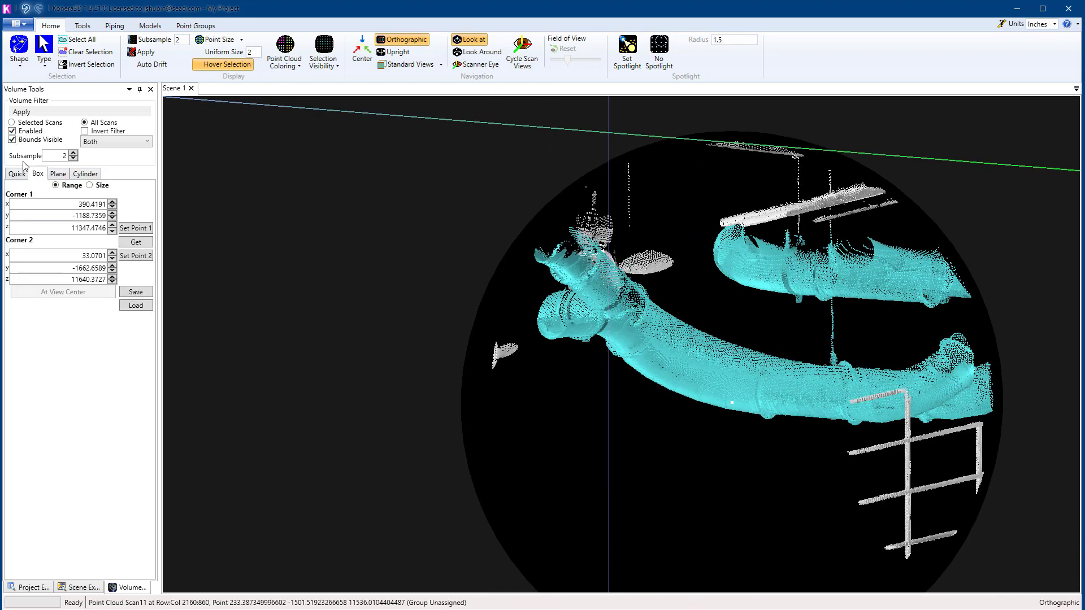
{"action": "scroll", "coordinate": [603, 368], "scroll_direction": "down", "scroll_amount": 5}
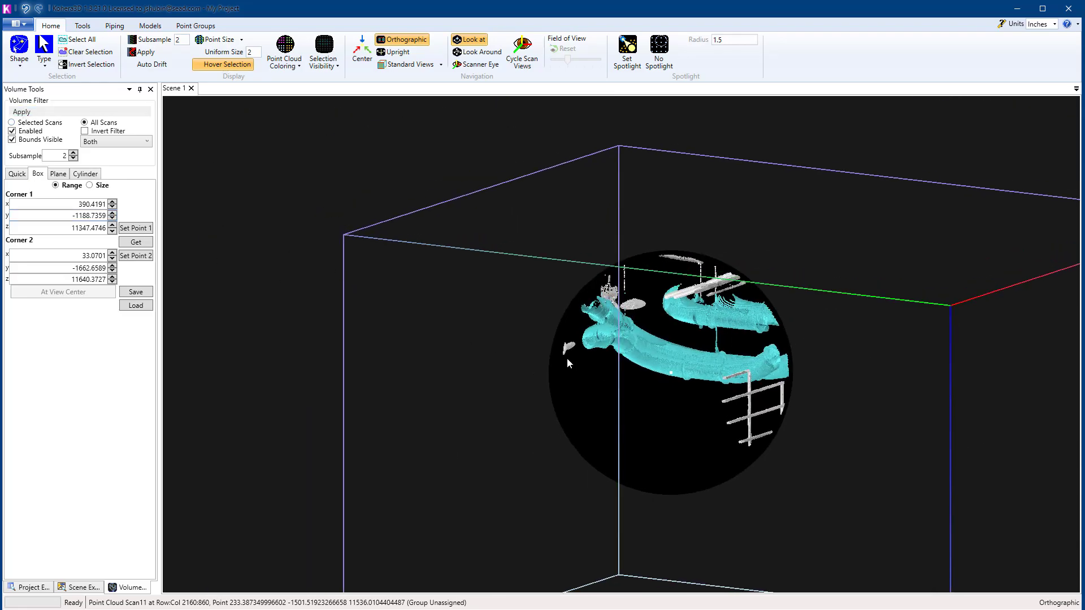
{"action": "key", "text": "s"}
{"action": "middle_click_drag", "start_coordinate": [602, 434], "coordinate": [663, 228]}
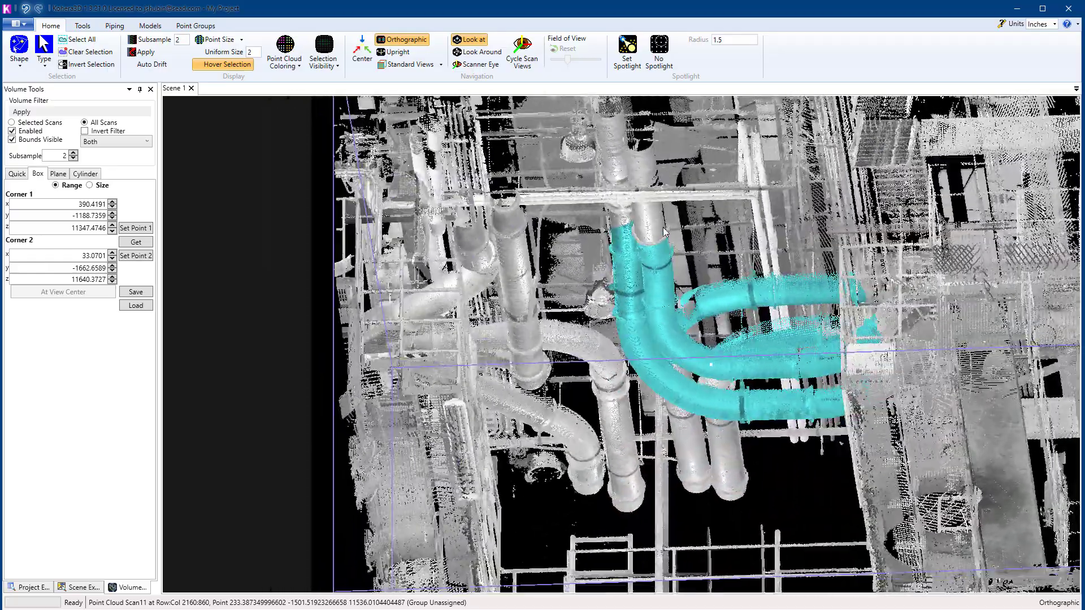
Step: Pick a point on the pipes, look along their straight runs and add those runs to the selection by enclosing the end-on pipe openings with ellipses
{"action": "left_click", "coordinate": [19, 54]}
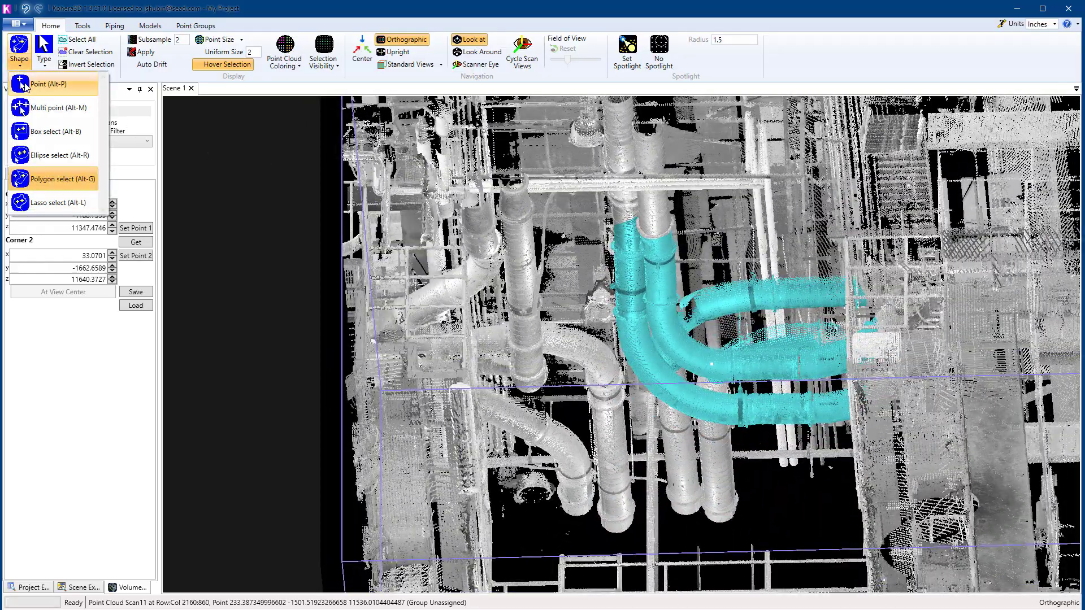
{"action": "left_click", "coordinate": [22, 85]}
{"action": "middle_click_drag", "start_coordinate": [783, 361], "coordinate": [828, 323]}
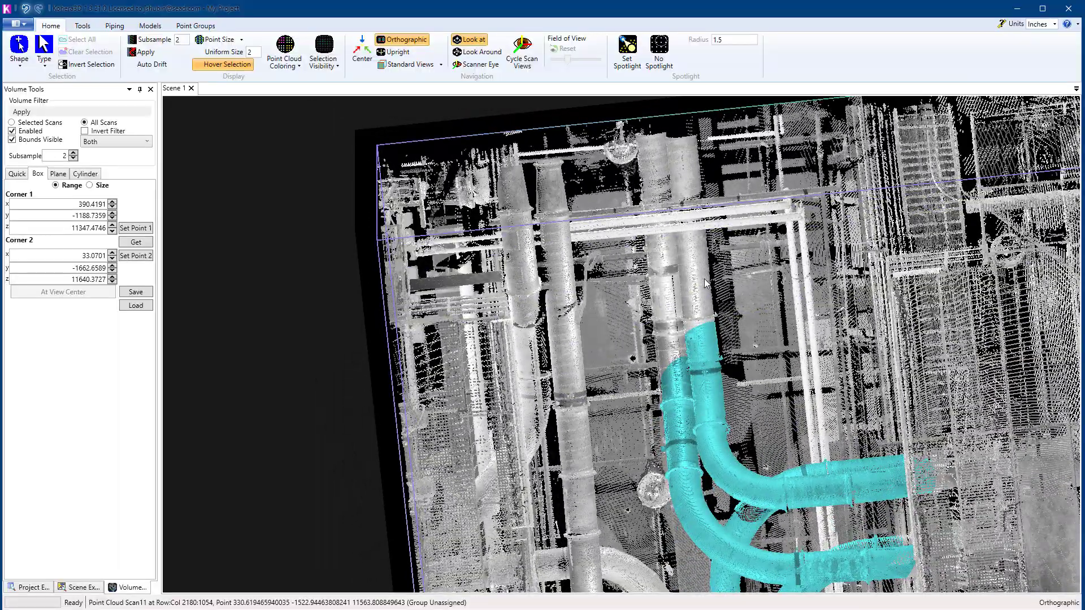
{"action": "scroll", "coordinate": [705, 283], "scroll_direction": "down", "scroll_amount": 3}
{"action": "middle_click_drag", "start_coordinate": [690, 261], "coordinate": [794, 522]}
{"action": "scroll", "coordinate": [737, 489], "scroll_direction": "up", "scroll_amount": 4}
{"action": "scroll", "coordinate": [795, 523], "scroll_direction": "up", "scroll_amount": 5}
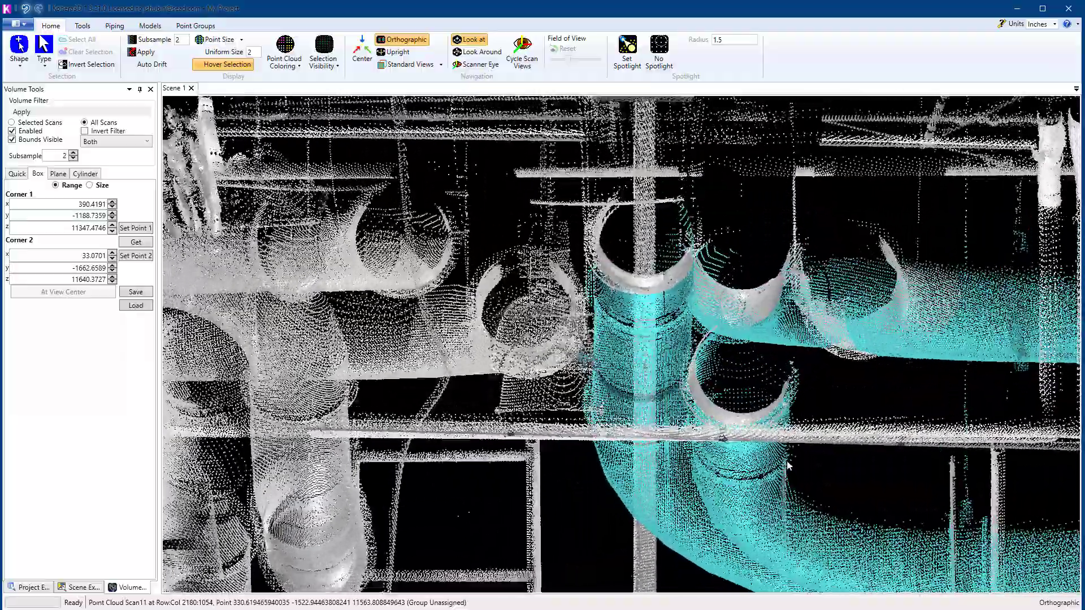
{"action": "mouse_move", "coordinate": [787, 461]}
{"action": "middle_mouse_down"}
{"action": "mouse_move", "coordinate": [792, 503]}
{"action": "mouse_move", "coordinate": [786, 462]}
{"action": "middle_mouse_up"}
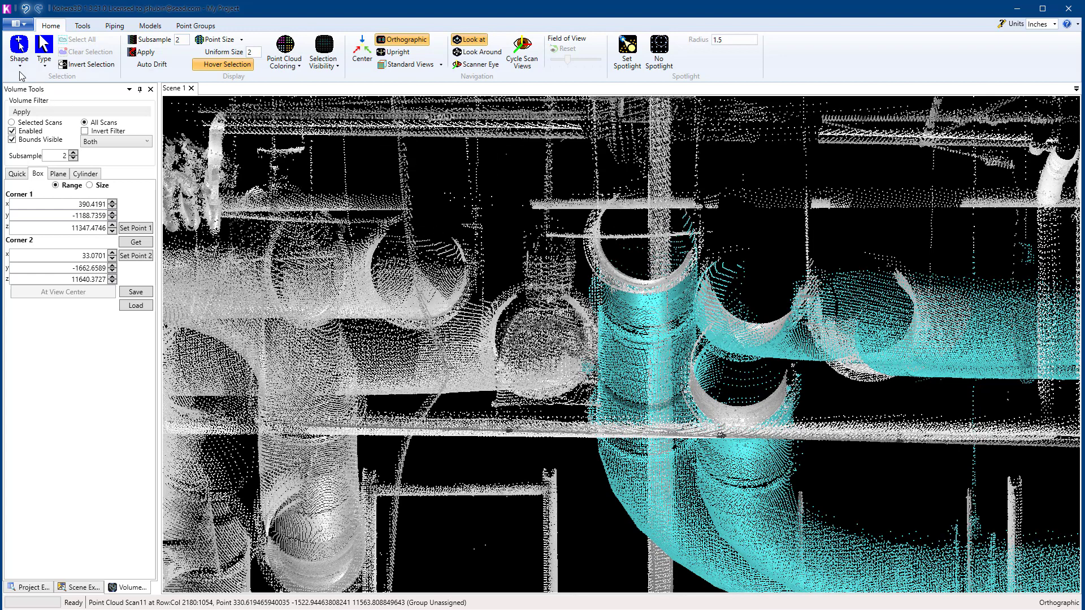
{"action": "left_click", "coordinate": [20, 63]}
{"action": "left_click", "coordinate": [44, 154]}
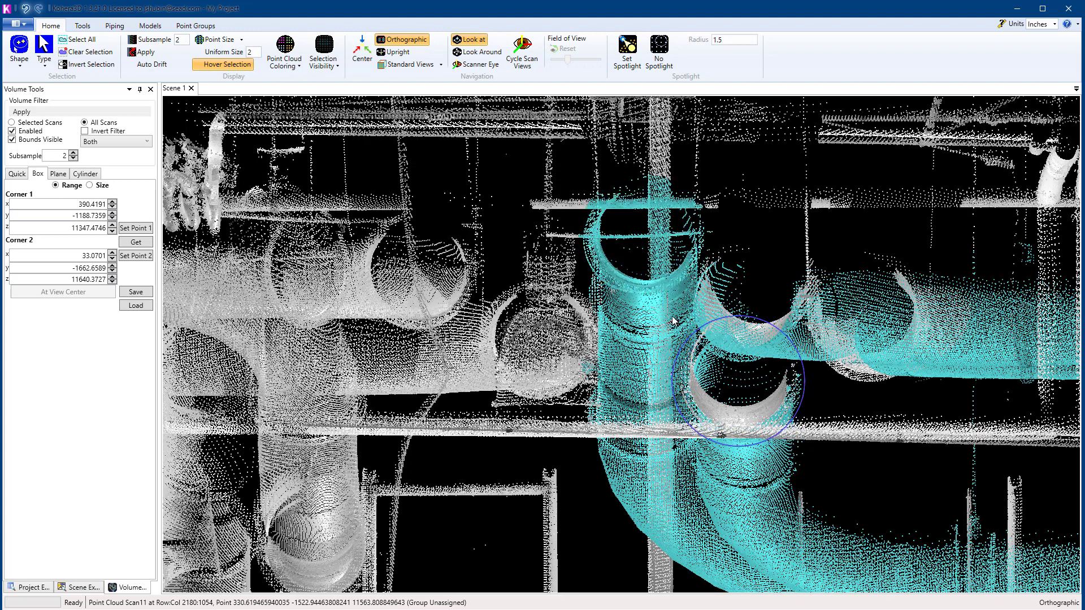
{"action": "left_click_drag", "start_coordinate": [690, 242], "coordinate": [939, 387]}
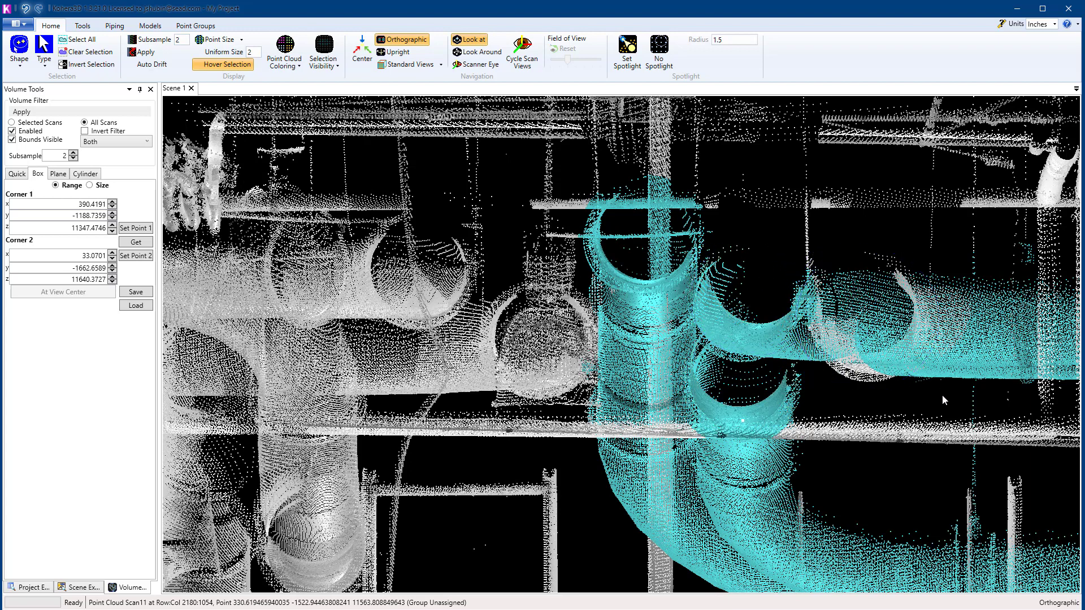
Step: Set the selection visibility to display only the selected pipe points
{"action": "scroll", "coordinate": [922, 401], "scroll_direction": "down", "scroll_amount": 6}
{"action": "middle_click_drag", "start_coordinate": [922, 401], "coordinate": [799, 429]}
{"action": "scroll", "coordinate": [910, 446], "scroll_direction": "down", "scroll_amount": 4}
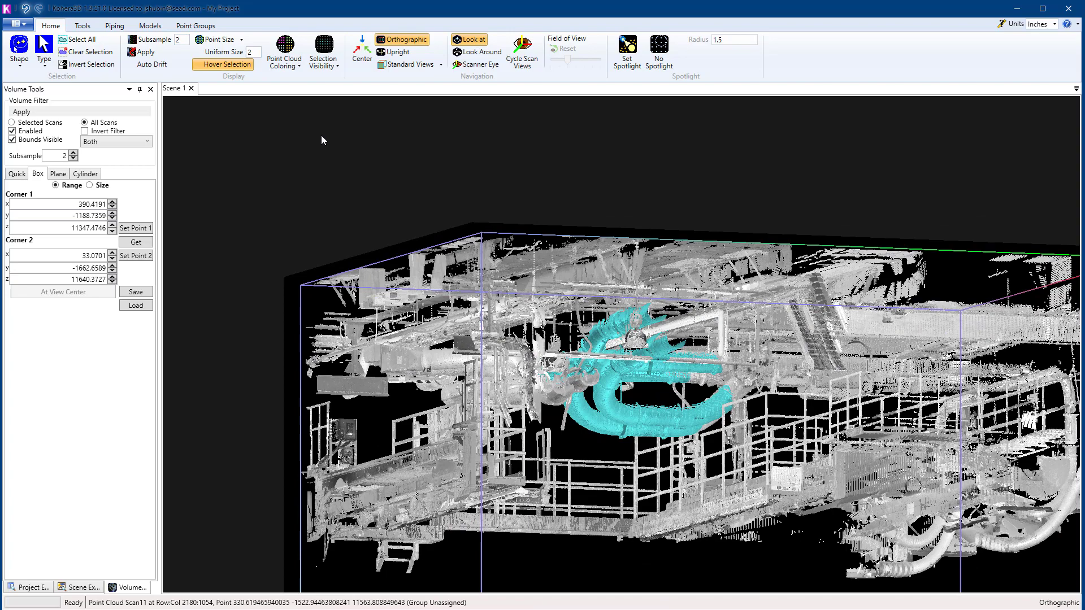
{"action": "left_click", "coordinate": [333, 66]}
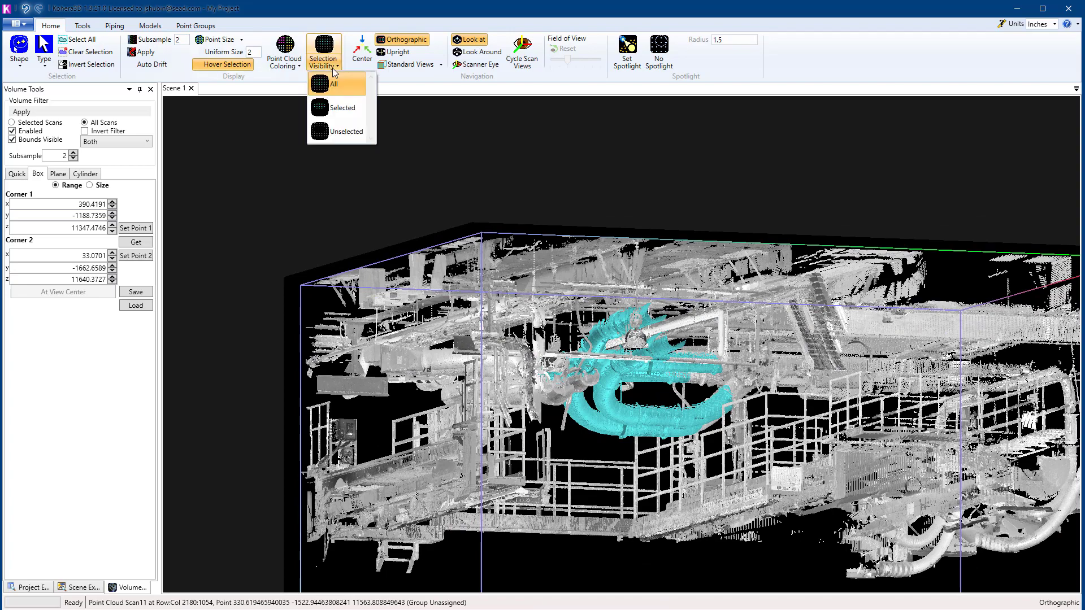
{"action": "left_click", "coordinate": [337, 109]}
Step: Deselect the three small curved fragments below the lower straight pipe by outlining them with a polygon
{"action": "scroll", "coordinate": [727, 367], "scroll_direction": "up", "scroll_amount": 10}
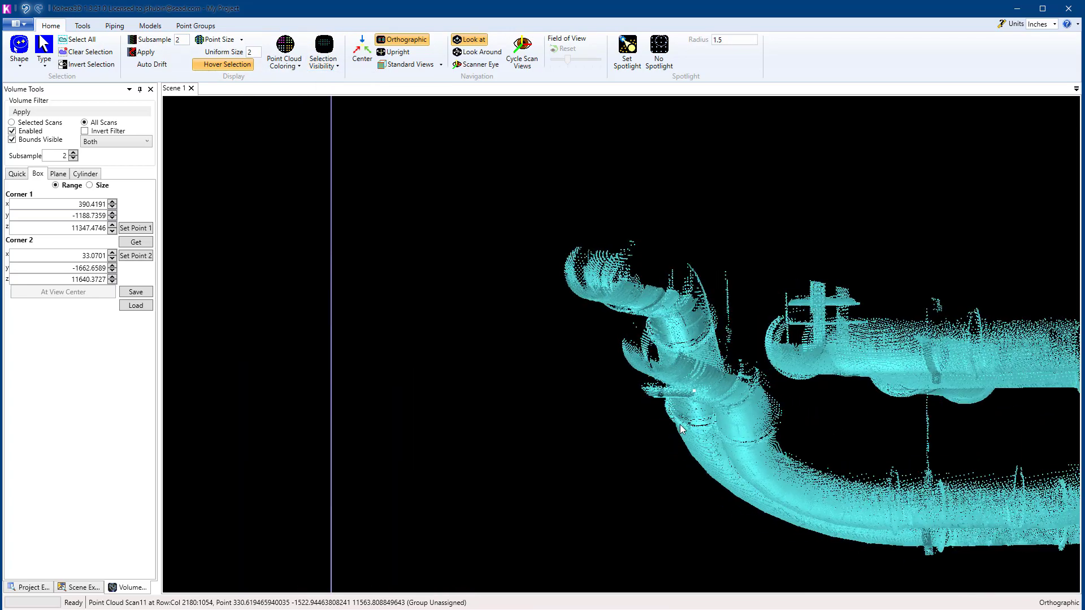
{"action": "scroll", "coordinate": [446, 431], "scroll_direction": "up", "scroll_amount": 3}
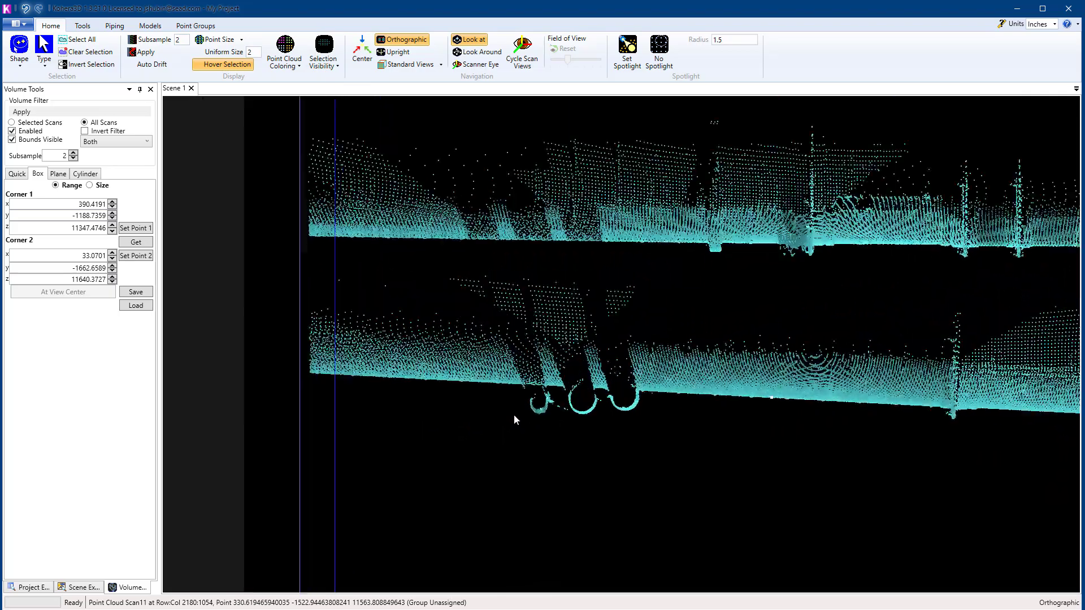
{"action": "scroll", "coordinate": [514, 415], "scroll_direction": "down", "scroll_amount": 2}
{"action": "scroll", "coordinate": [509, 372], "scroll_direction": "up", "scroll_amount": 6}
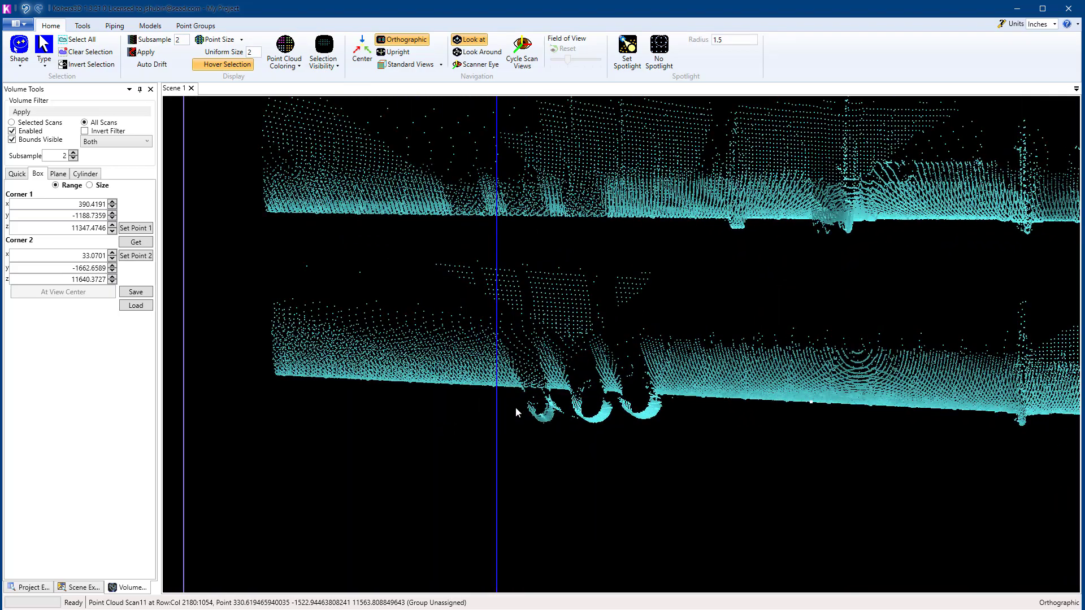
{"action": "left_click", "coordinate": [19, 56]}
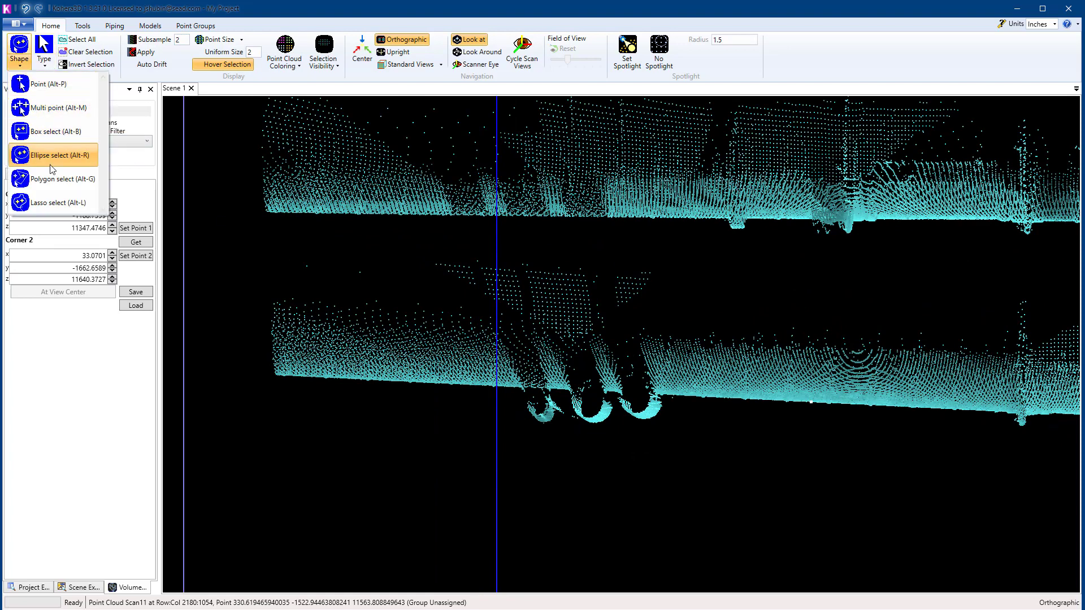
{"action": "left_click", "coordinate": [64, 189]}
{"action": "left_click", "coordinate": [517, 391]}
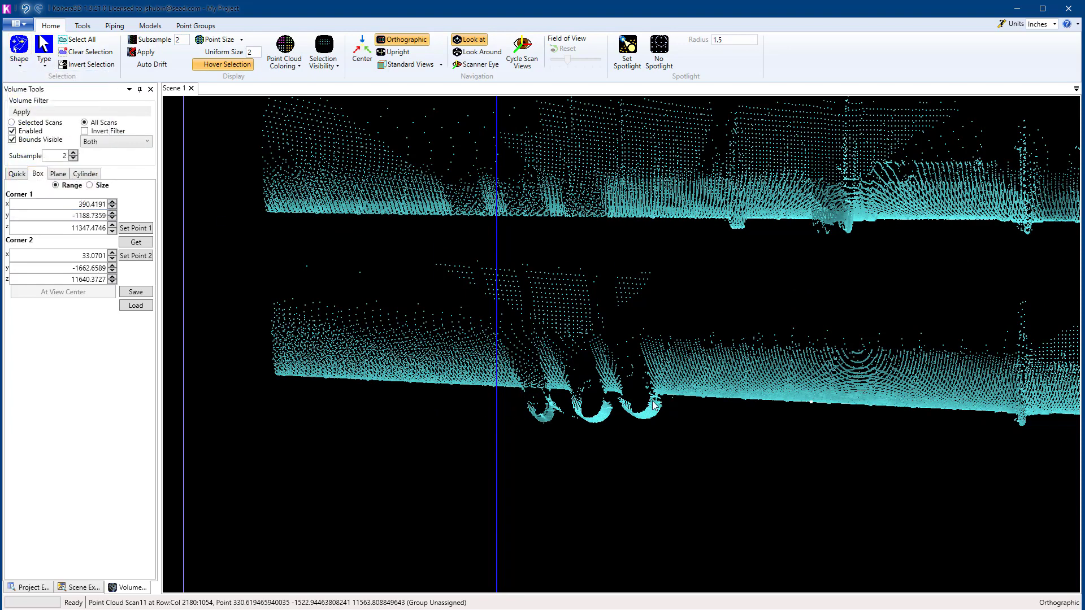
{"action": "left_click", "coordinate": [673, 396]}
{"action": "left_click", "coordinate": [686, 415]}
{"action": "left_click", "coordinate": [579, 439]}
{"action": "left_click", "coordinate": [493, 433]}
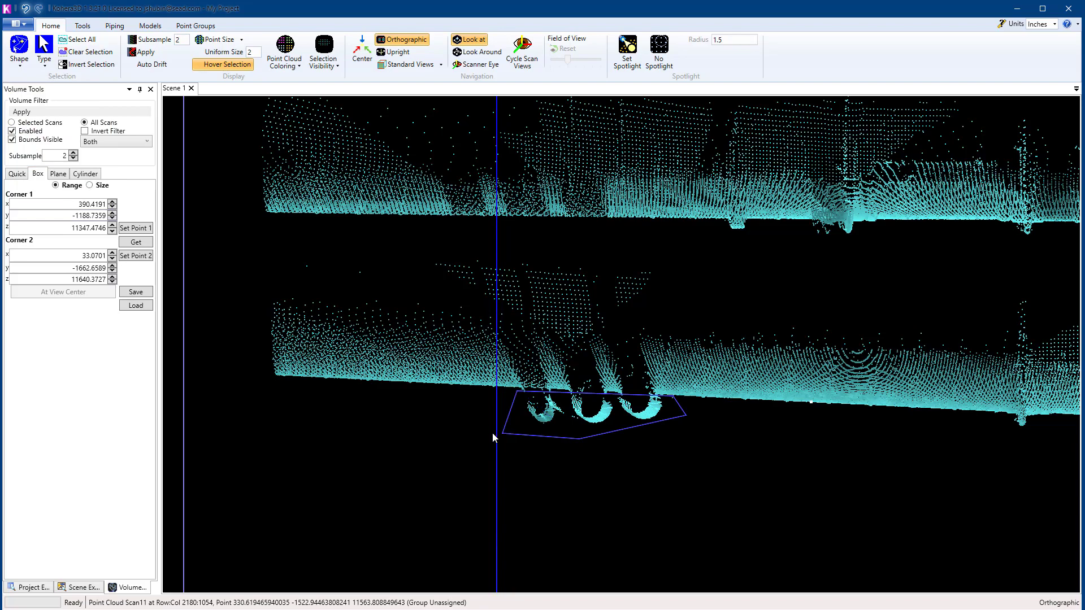
{"action": "right_click", "coordinate": [493, 433]}
{"action": "key", "text": "Delete"}
Step: Deselect the few stray points floating above the upper pipe's bend by outlining them with a polygon
{"action": "scroll", "coordinate": [847, 382], "scroll_direction": "down", "scroll_amount": 5}
{"action": "middle_click_drag", "start_coordinate": [825, 378], "coordinate": [580, 421]}
{"action": "scroll", "coordinate": [581, 421], "scroll_direction": "up", "scroll_amount": 3}
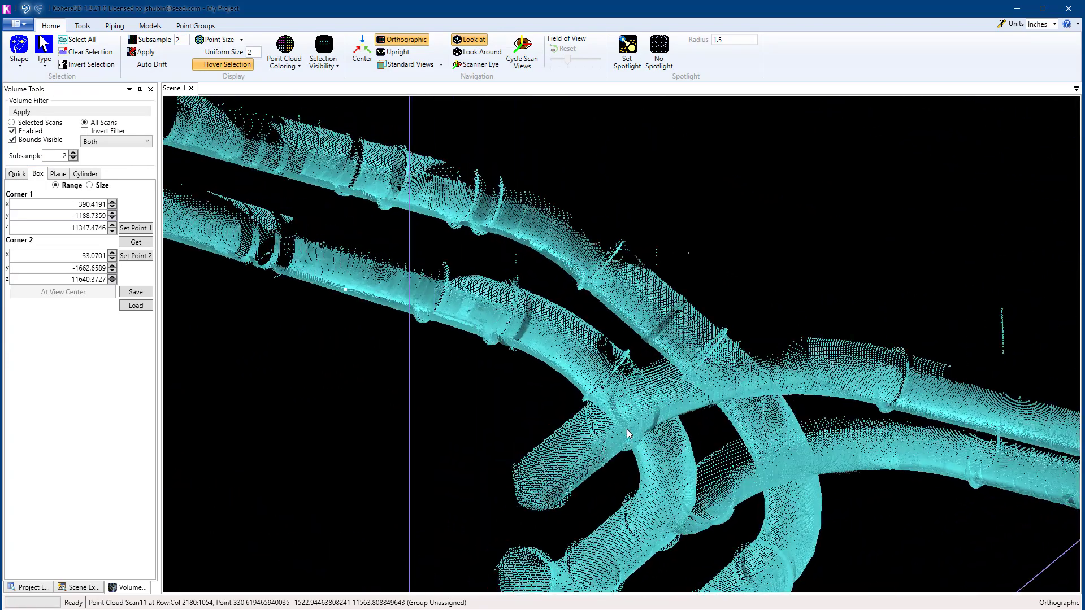
{"action": "left_click", "coordinate": [650, 254]}
{"action": "left_click", "coordinate": [662, 269]}
{"action": "left_click", "coordinate": [695, 277]}
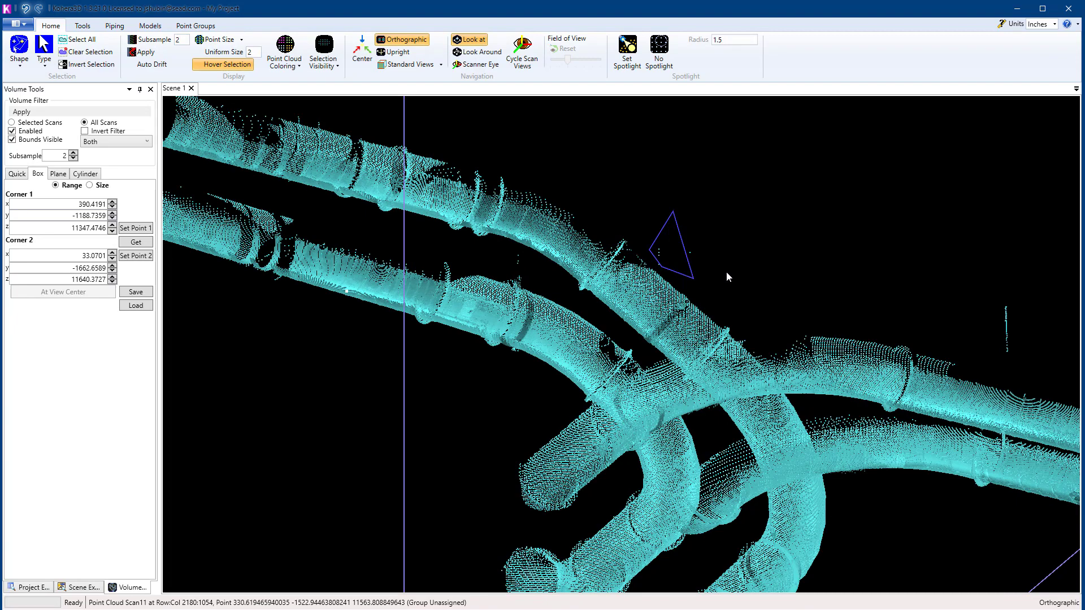
{"action": "left_click", "coordinate": [727, 270]}
{"action": "right_click", "coordinate": [726, 270]}
{"action": "key", "text": "Delete"}
Step: Deselect the thin hangers and loose fragments above the far straight pipe pair by outlining them with a polygon
{"action": "scroll", "coordinate": [894, 290], "scroll_direction": "down", "scroll_amount": 5}
{"action": "middle_click_drag", "start_coordinate": [894, 290], "coordinate": [642, 311]}
{"action": "left_click", "coordinate": [623, 248]}
{"action": "left_click", "coordinate": [638, 316]}
{"action": "left_click", "coordinate": [713, 346]}
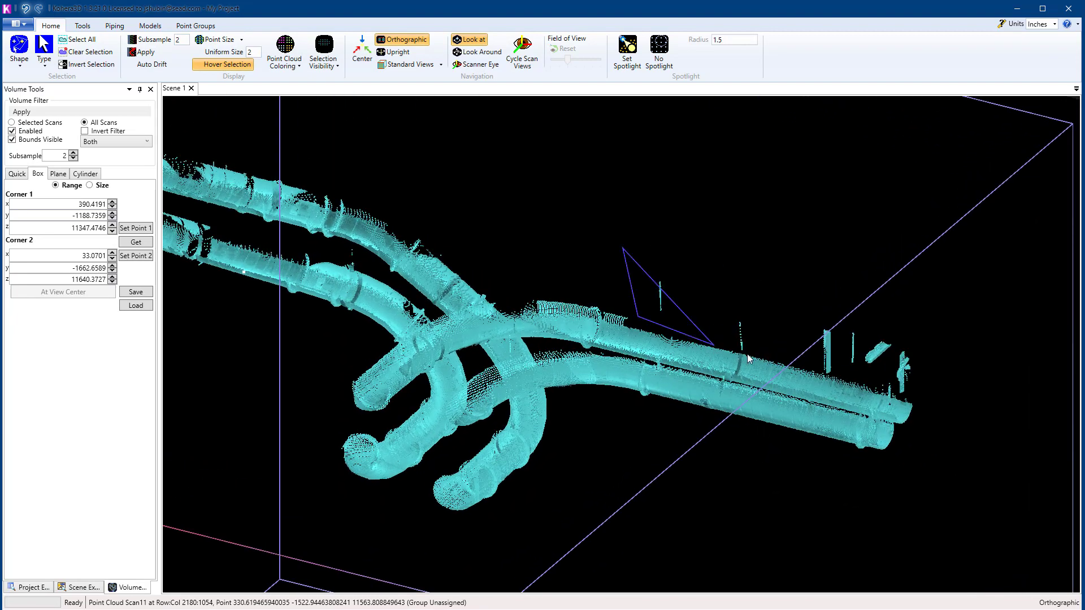
{"action": "left_click", "coordinate": [762, 357]}
{"action": "left_click", "coordinate": [828, 374]}
{"action": "left_click", "coordinate": [871, 389]}
{"action": "left_click", "coordinate": [912, 398]}
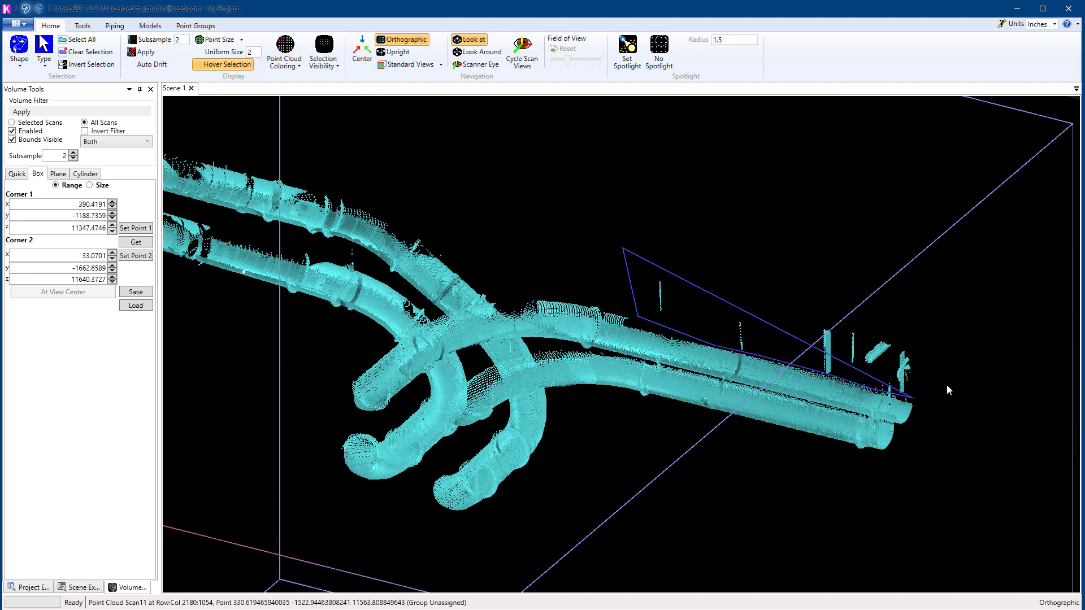
{"action": "left_click", "coordinate": [943, 367]}
{"action": "left_click", "coordinate": [913, 305]}
{"action": "left_click", "coordinate": [784, 234]}
{"action": "left_click", "coordinate": [759, 227]}
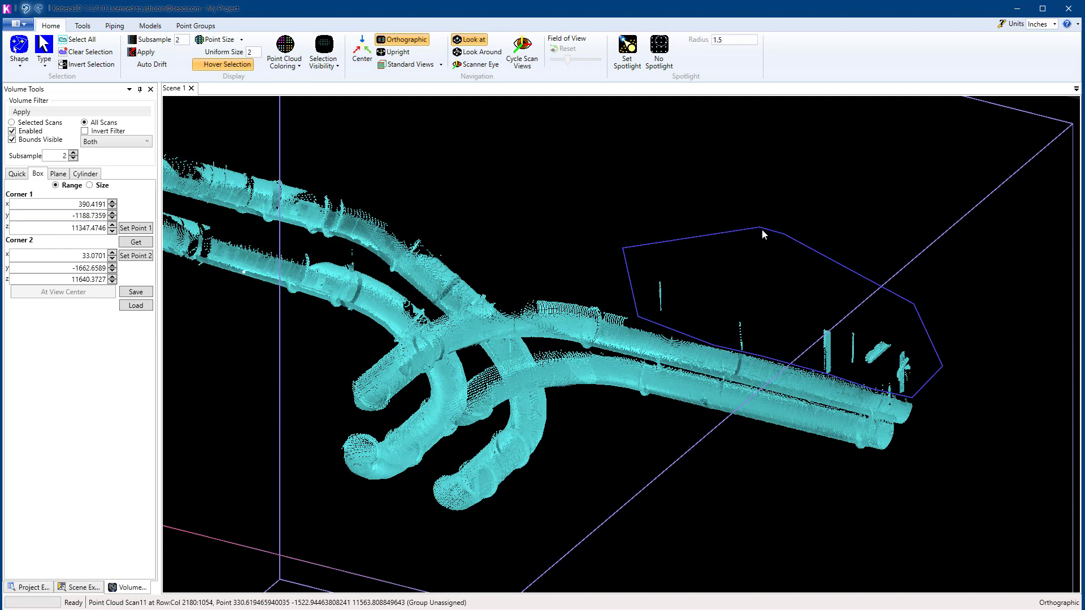
{"action": "key", "text": "Delete"}
Step: Set the selection visibility back to all points
{"action": "scroll", "coordinate": [760, 242], "scroll_direction": "down", "scroll_amount": 5}
{"action": "middle_click_drag", "start_coordinate": [761, 242], "coordinate": [582, 211]}
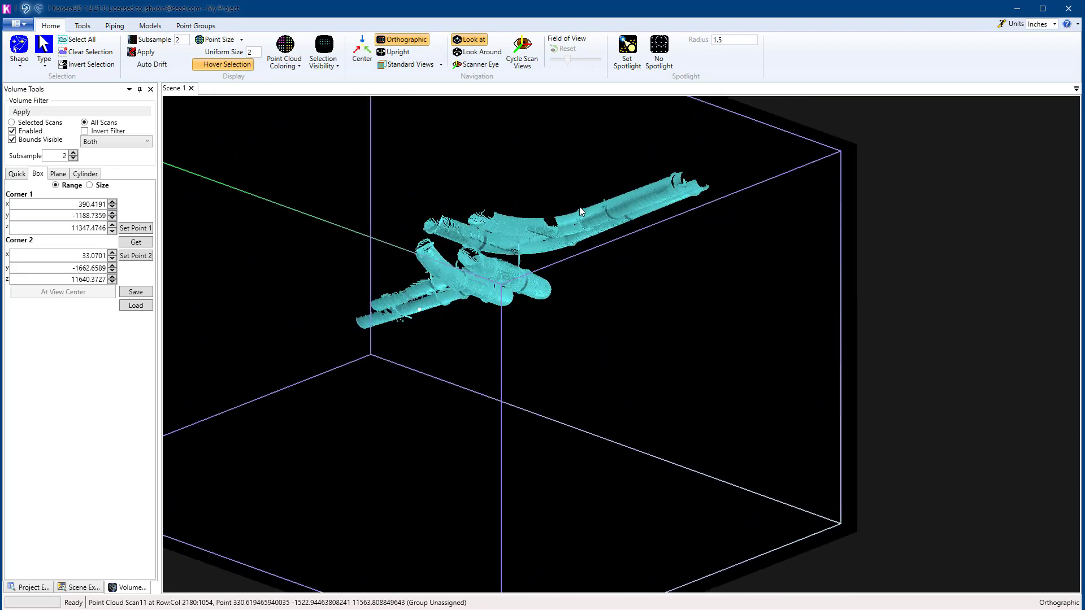
{"action": "left_click", "coordinate": [333, 69]}
{"action": "left_click", "coordinate": [335, 84]}
Step: Add the unselected patch on the inside of the branch pipe's bend to the selection
{"action": "middle_click_drag", "start_coordinate": [636, 323], "coordinate": [875, 288]}
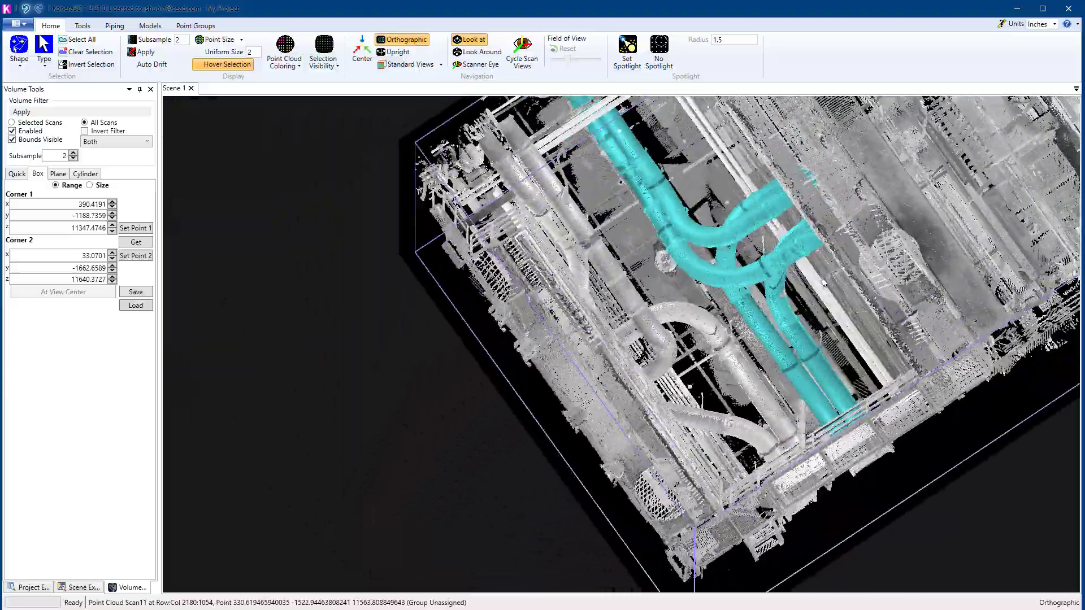
{"action": "scroll", "coordinate": [875, 287], "scroll_direction": "up", "scroll_amount": 3}
{"action": "scroll", "coordinate": [875, 288], "scroll_direction": "up", "scroll_amount": 2}
{"action": "middle_click_drag", "start_coordinate": [871, 344], "coordinate": [544, 351]}
{"action": "scroll", "coordinate": [739, 394], "scroll_direction": "up", "scroll_amount": 1}
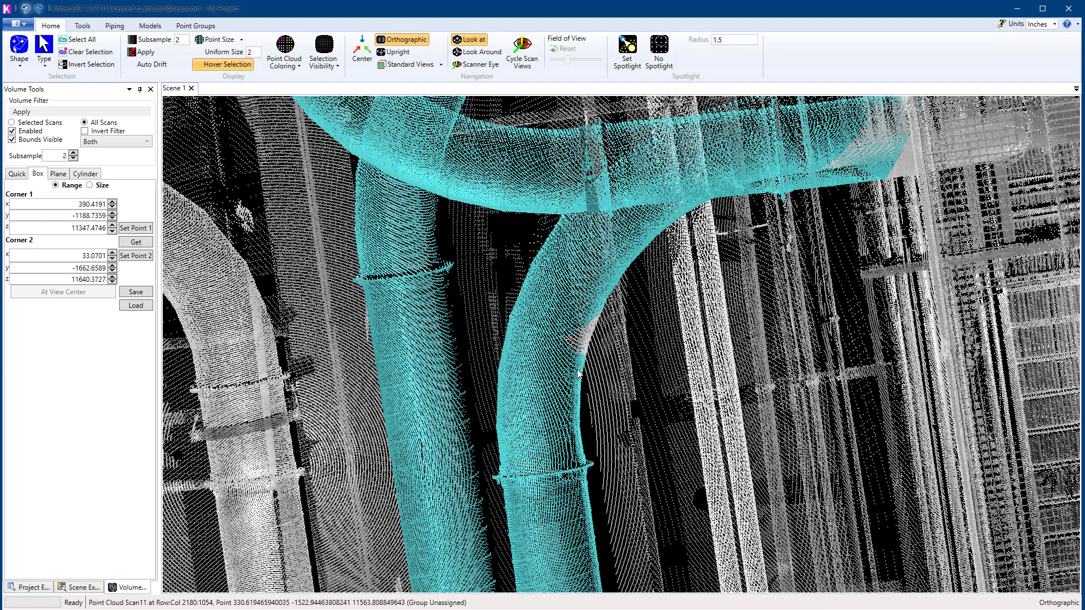
{"action": "key", "text": "alt"}
Step: Display only the selected points again and check around the branch pipe's bend for stray points
{"action": "left_click", "coordinate": [341, 67]}
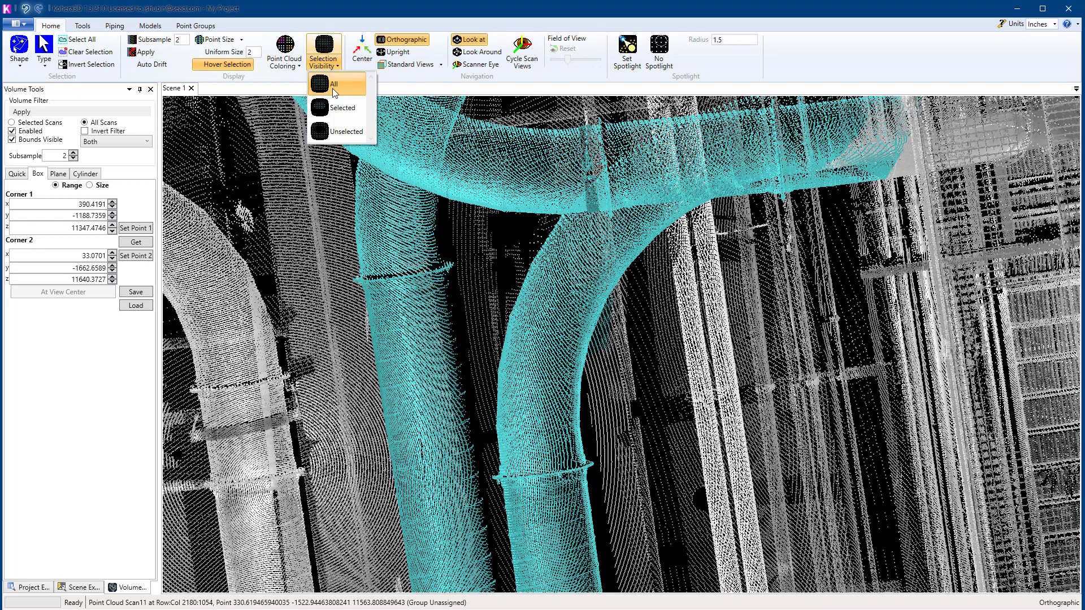
{"action": "left_click", "coordinate": [328, 108]}
{"action": "scroll", "coordinate": [680, 290], "scroll_direction": "down", "scroll_amount": 3}
{"action": "scroll", "coordinate": [591, 323], "scroll_direction": "up", "scroll_amount": 3}
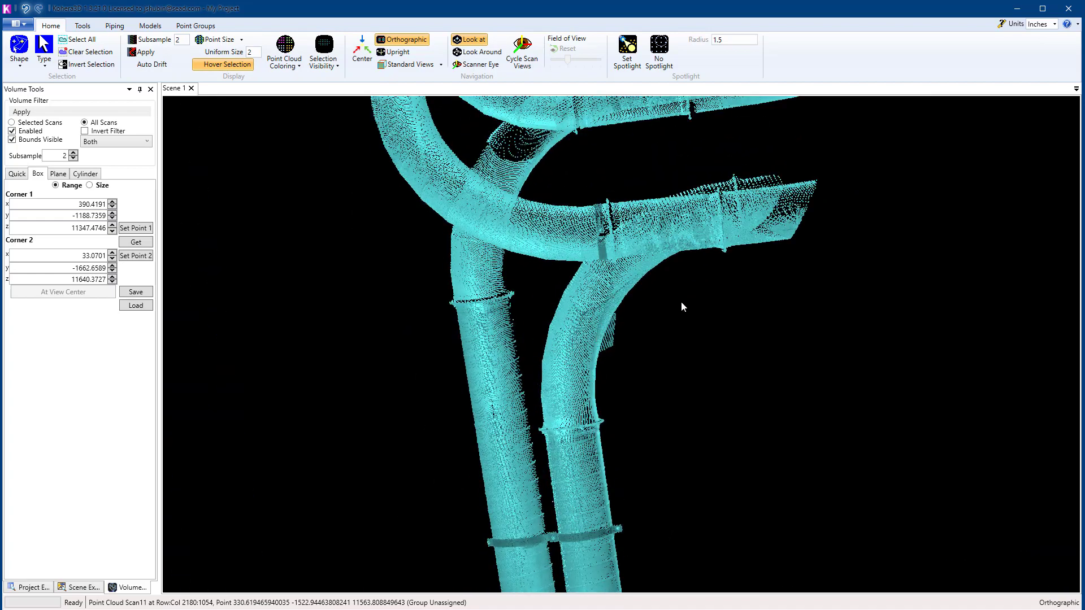
{"action": "middle_click_drag", "start_coordinate": [682, 306], "coordinate": [618, 162]}
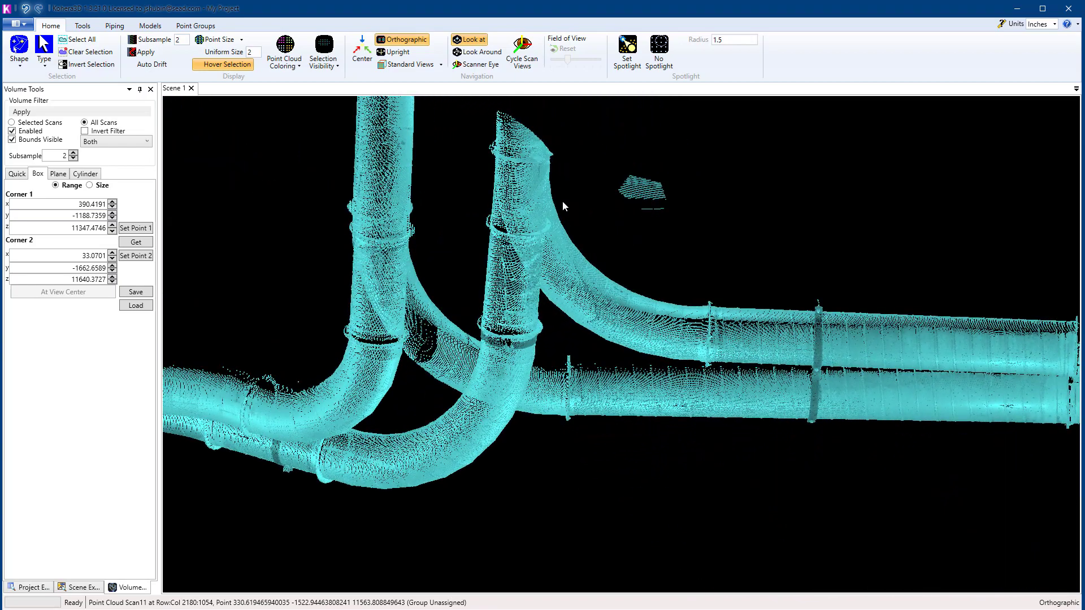
Step: Deselect the stray patch floating beside the branch pipe by outlining it with a polygon, and set the selection visibility back to all points
{"action": "left_click", "coordinate": [646, 250]}
{"action": "left_click", "coordinate": [713, 202]}
{"action": "double_click", "coordinate": [676, 139]}
{"action": "left_click", "coordinate": [333, 68]}
{"action": "left_click", "coordinate": [335, 86]}
Step: Assign the selected pipe points to the Piping point group and clear the selection
{"action": "middle_click_drag", "start_coordinate": [622, 247], "coordinate": [658, 238]}
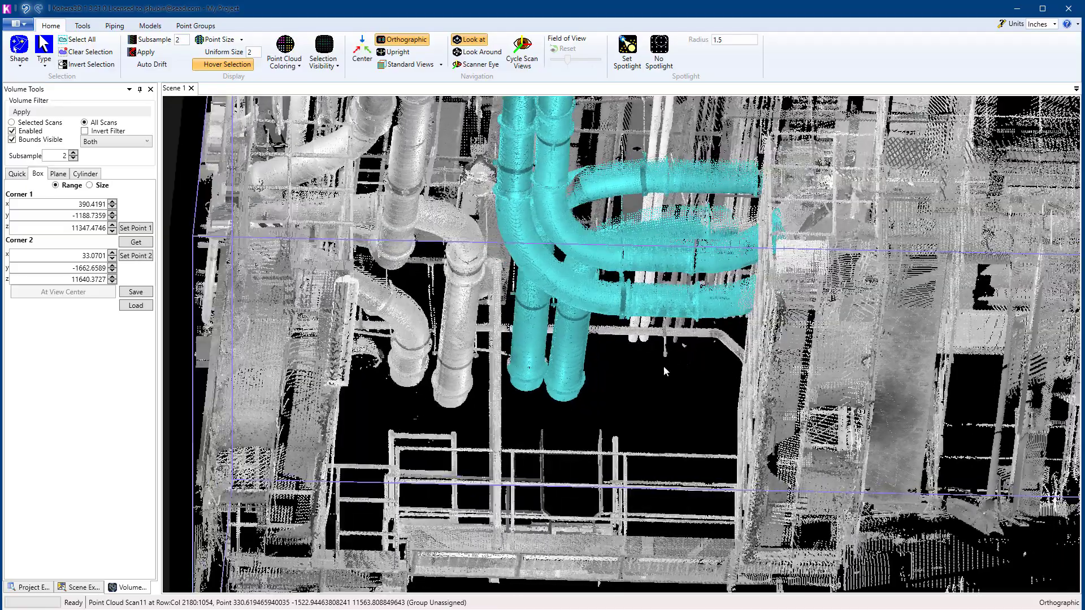
{"action": "middle_click_drag", "start_coordinate": [664, 370], "coordinate": [653, 412]}
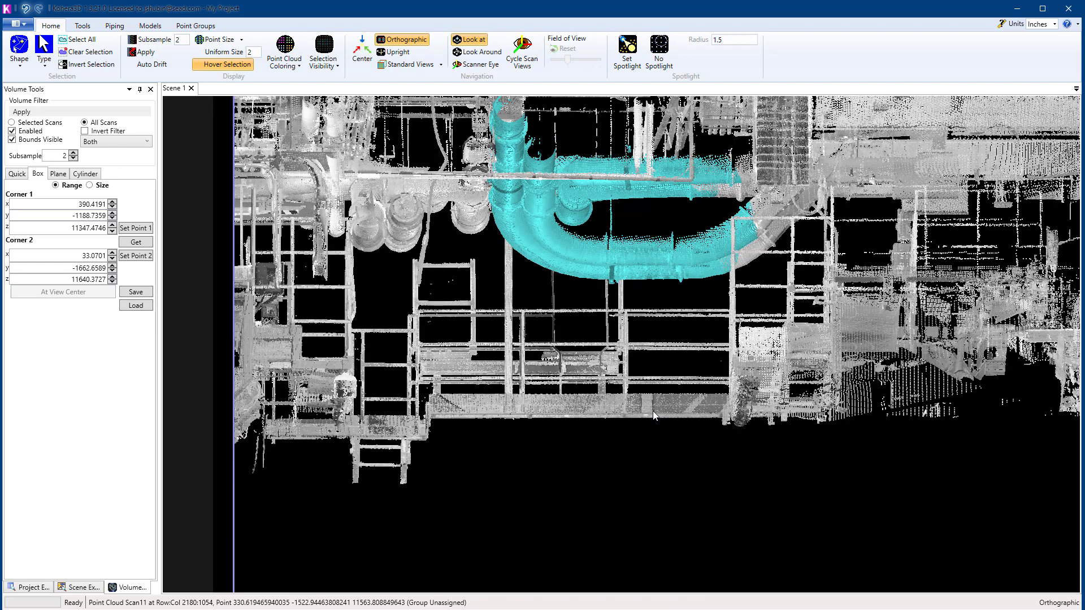
{"action": "middle_click_drag", "start_coordinate": [592, 433], "coordinate": [601, 440]}
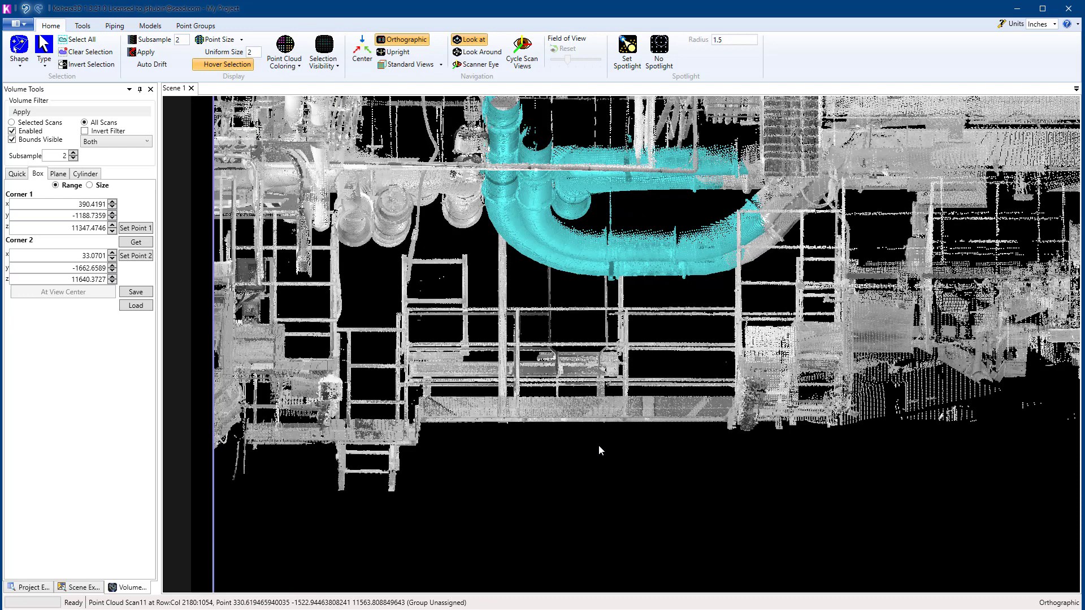
{"action": "key", "text": "g"}
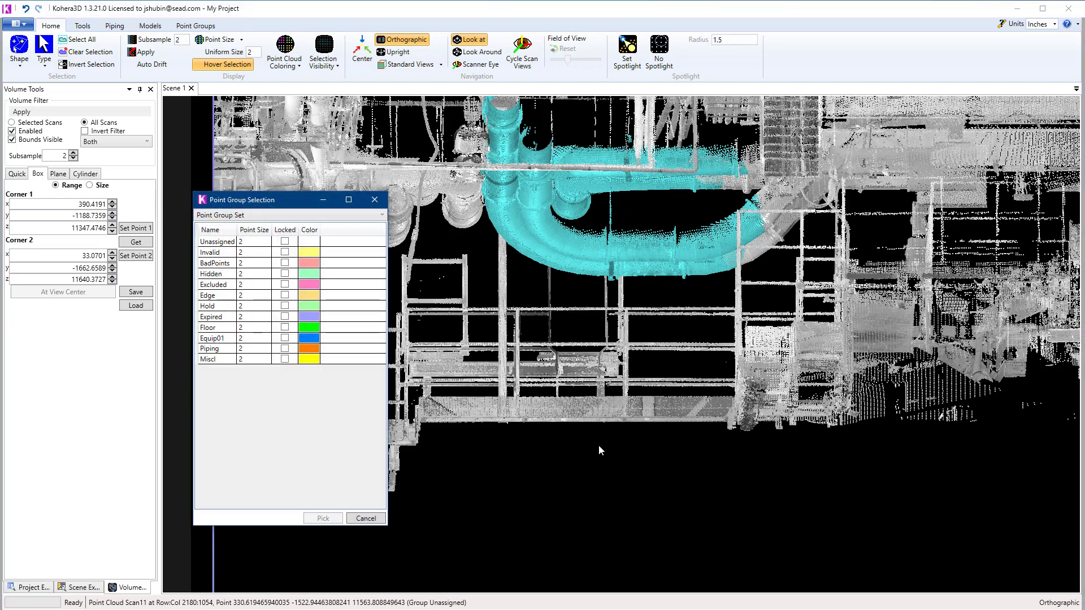
{"action": "left_click", "coordinate": [224, 351]}
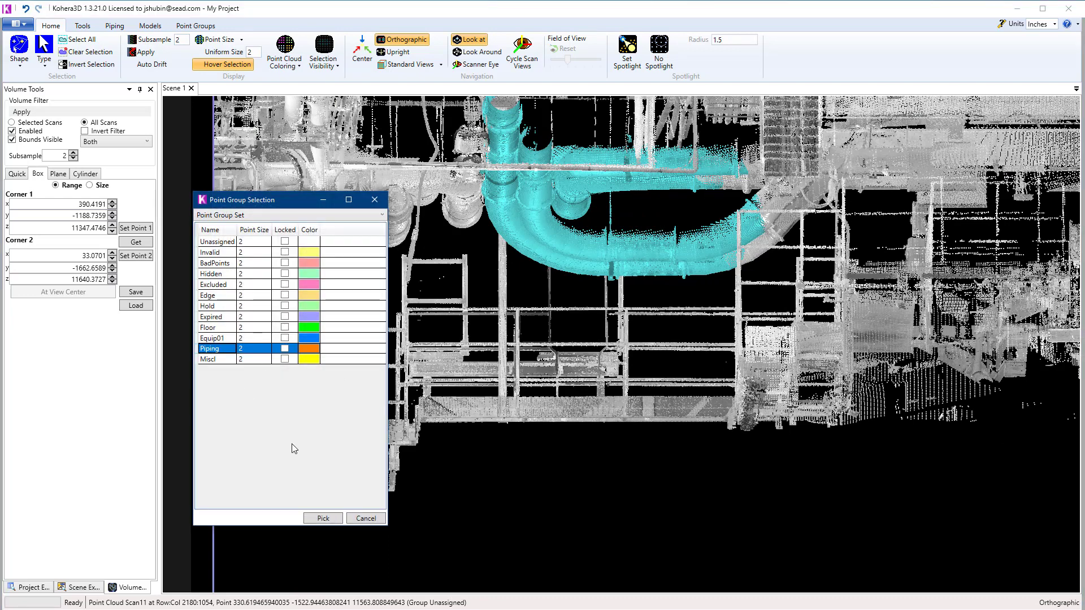
{"action": "left_click", "coordinate": [334, 520]}
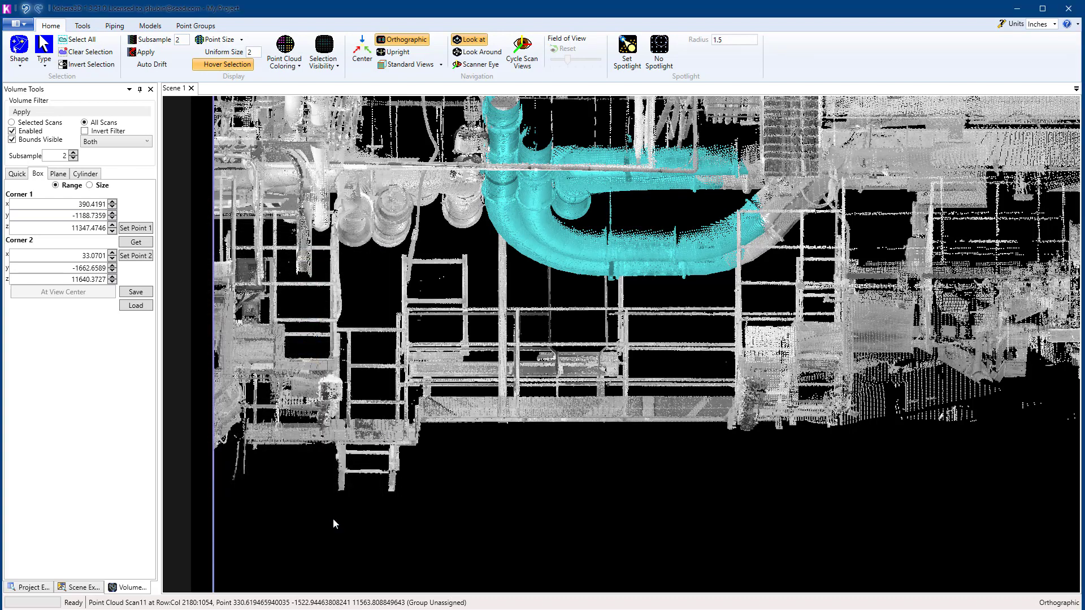
{"action": "left_click", "coordinate": [88, 55]}
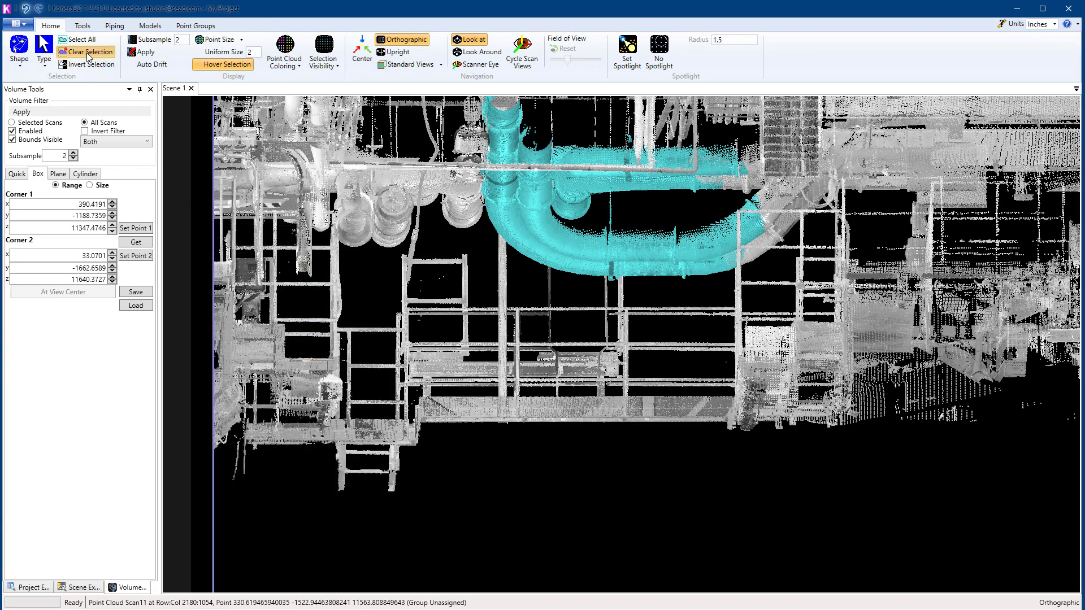
Step: Switch the selection shape to single-point picking and examine the coloured point groups across the whole scan volume
{"action": "left_click", "coordinate": [23, 66]}
{"action": "left_click", "coordinate": [28, 82]}
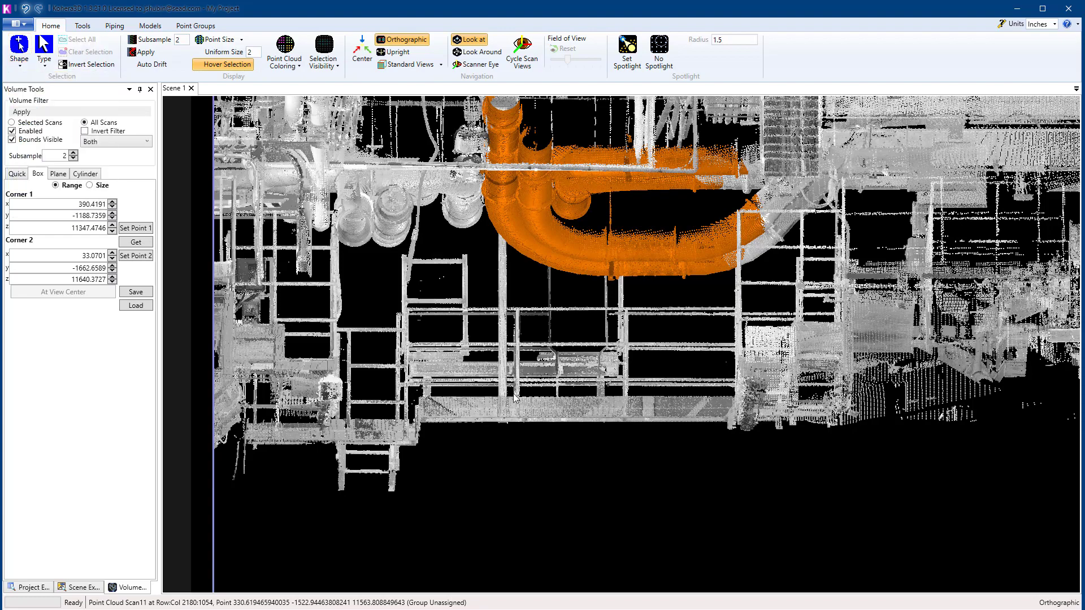
{"action": "left_click_drag", "start_coordinate": [522, 403], "coordinate": [557, 401]}
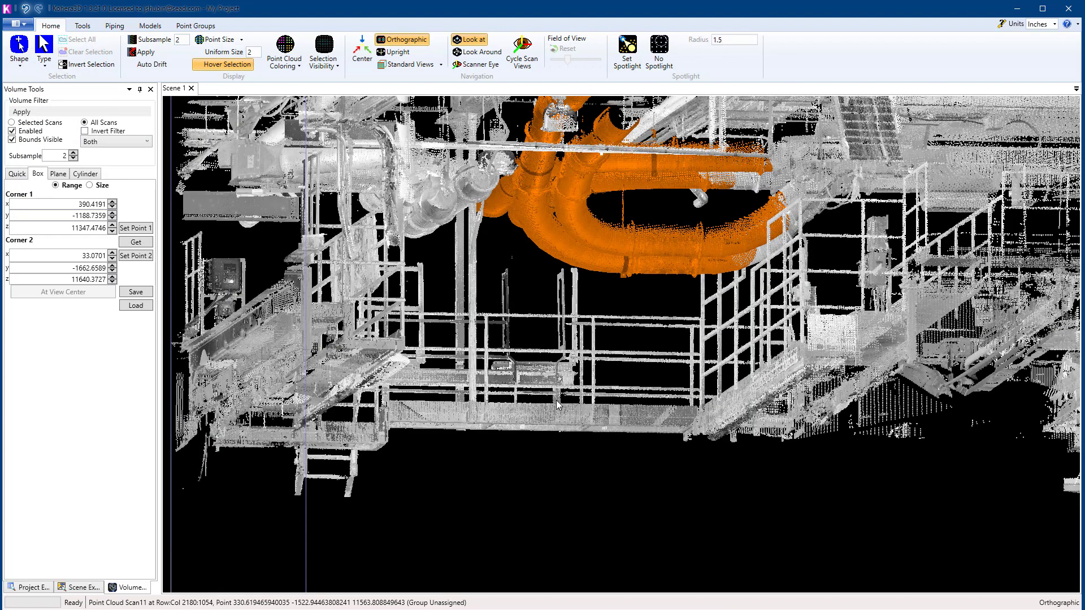
{"action": "key", "text": "ctrl+r"}
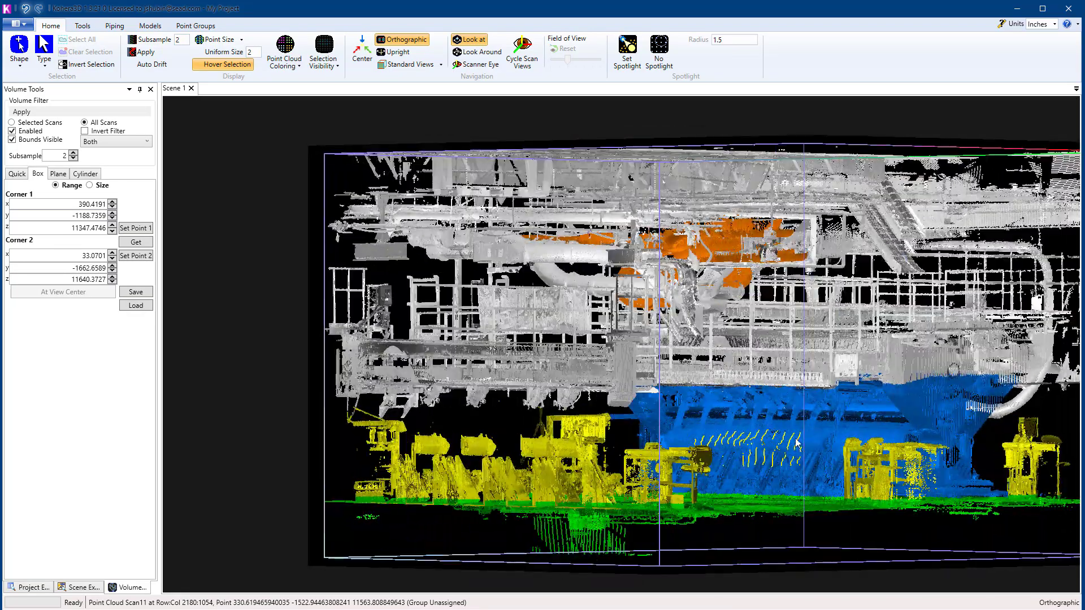
{"action": "middle_click_drag", "start_coordinate": [795, 439], "coordinate": [711, 429]}
{"action": "scroll", "coordinate": [669, 451], "scroll_direction": "up", "scroll_amount": 1}
{"action": "scroll", "coordinate": [670, 450], "scroll_direction": "up", "scroll_amount": 1}
{"action": "scroll", "coordinate": [684, 465], "scroll_direction": "down", "scroll_amount": 4}
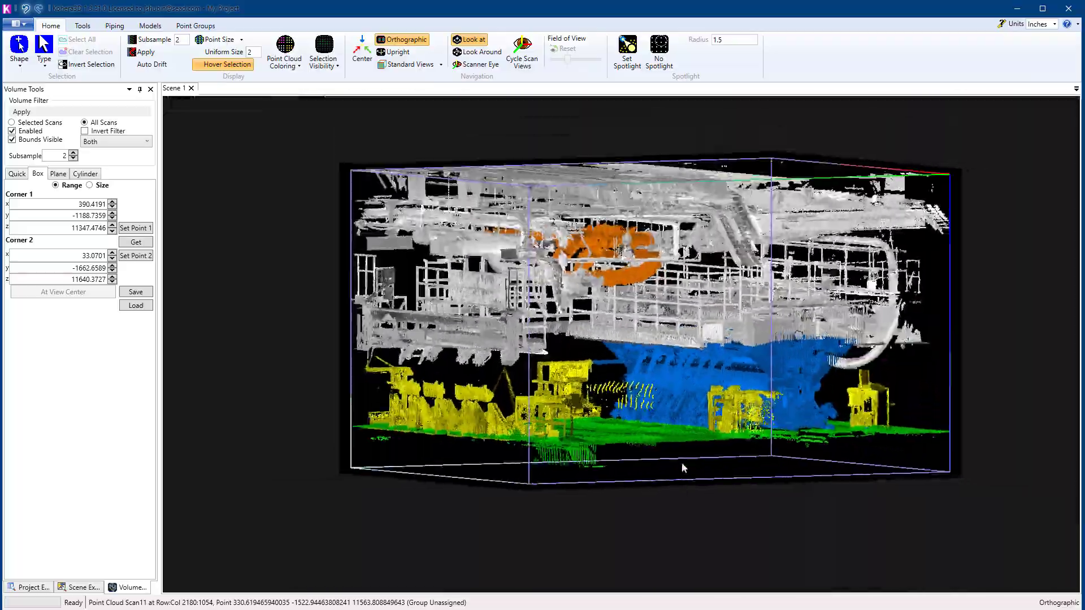
{"action": "middle_click_drag", "start_coordinate": [683, 465], "coordinate": [666, 431]}
{"action": "scroll", "coordinate": [637, 431], "scroll_direction": "up", "scroll_amount": 5}
{"action": "scroll", "coordinate": [667, 431], "scroll_direction": "down", "scroll_amount": 3}
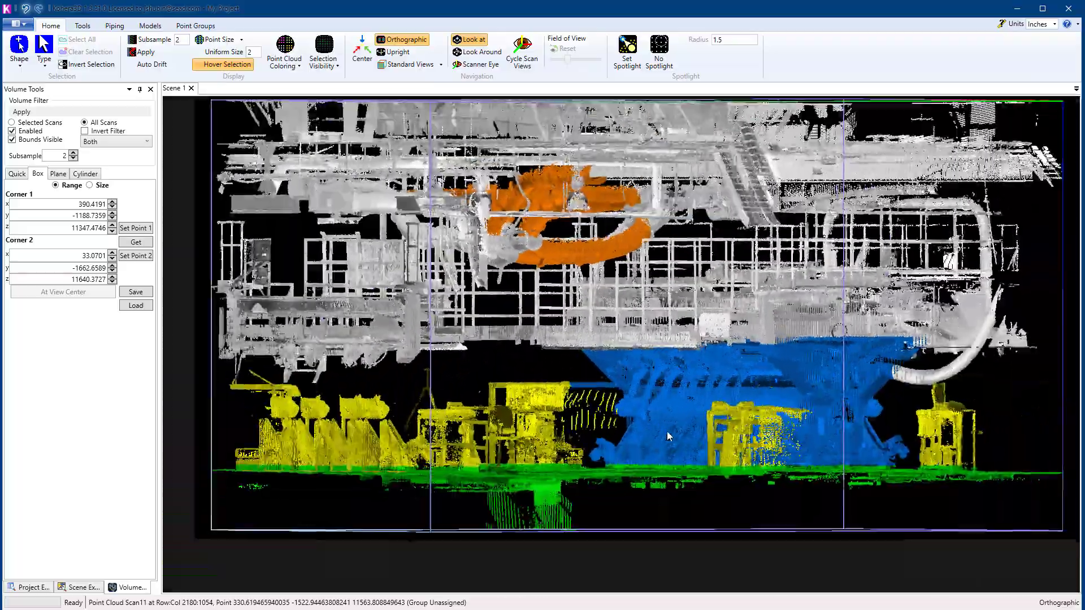
Step: Pick a point on the blue equipment and select all points of its Equip01 group
{"action": "scroll", "coordinate": [666, 431], "scroll_direction": "up", "scroll_amount": 1}
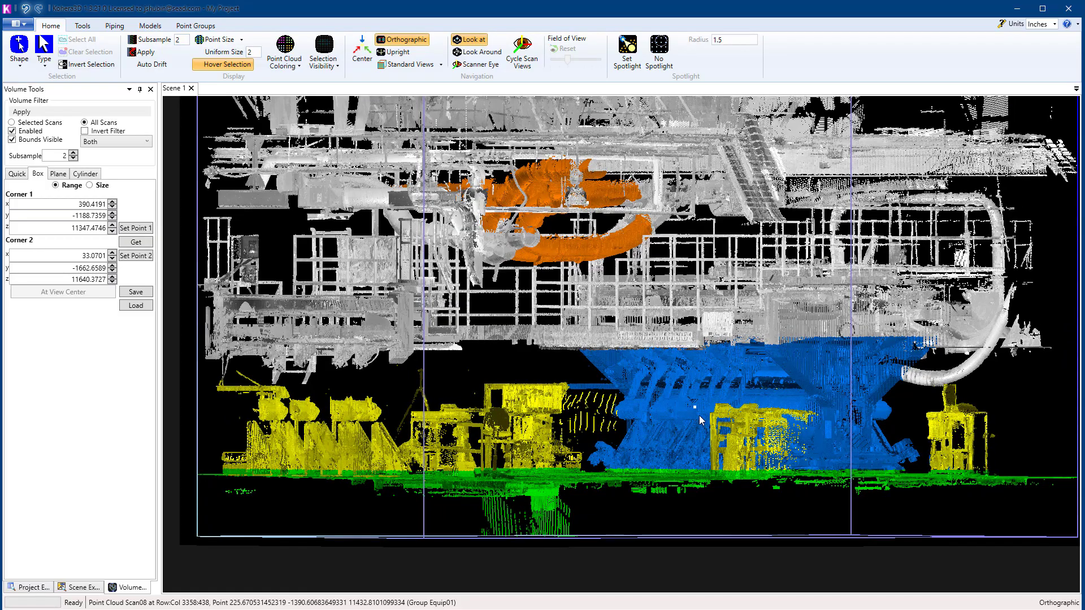
{"action": "middle_click_drag", "start_coordinate": [689, 412], "coordinate": [687, 436]}
{"action": "scroll", "coordinate": [717, 432], "scroll_direction": "up", "scroll_amount": 4}
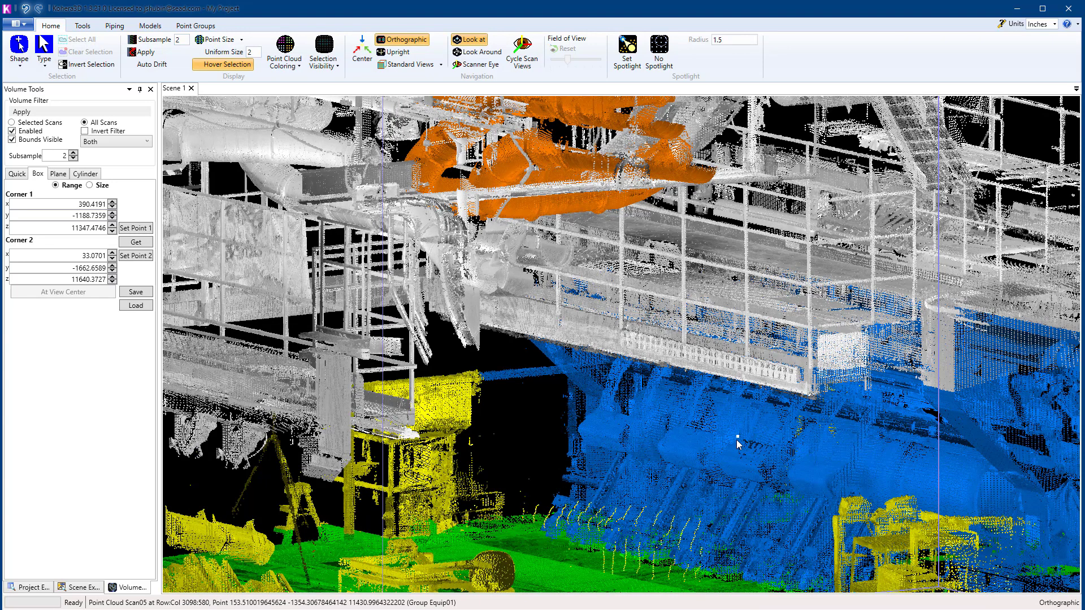
{"action": "key", "text": "ctrl+1"}
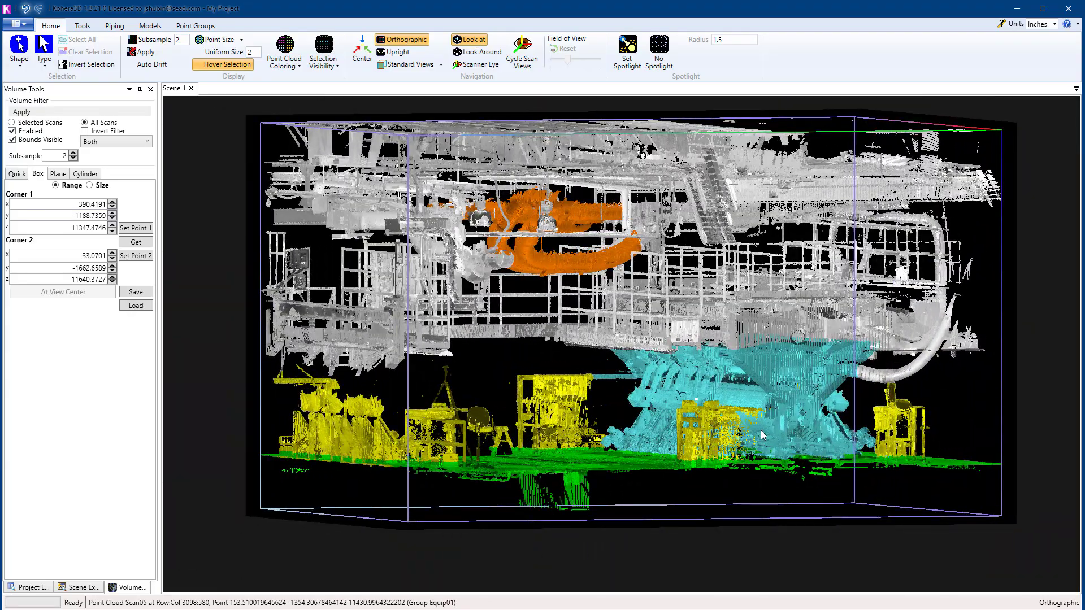
Step: Check the file types offered for a batch point cloud export and close the export without running it
{"action": "key", "text": "alt+e"}
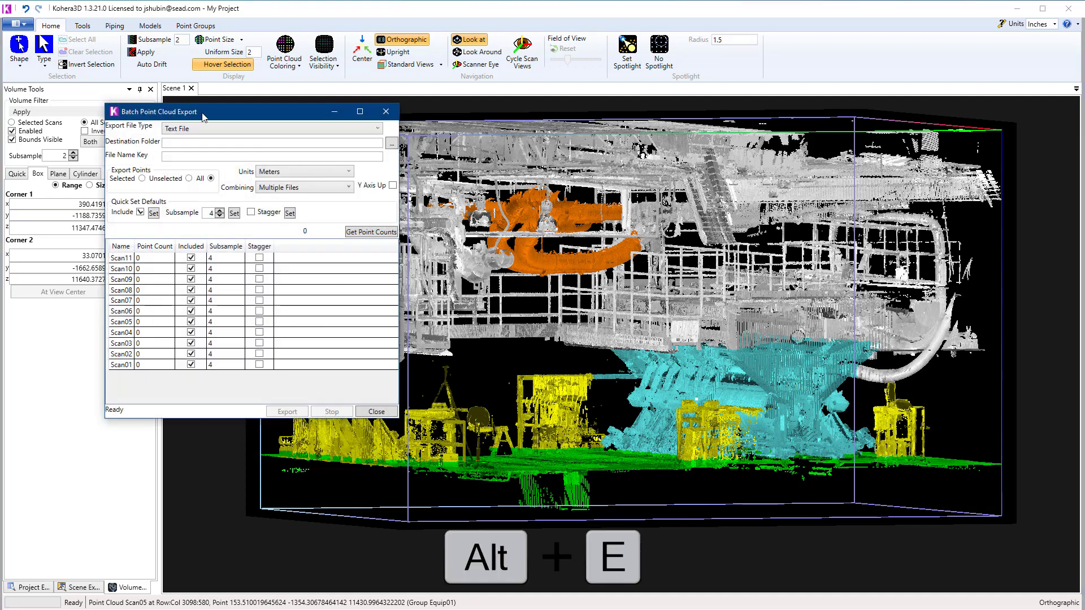
{"action": "left_click", "coordinate": [376, 129]}
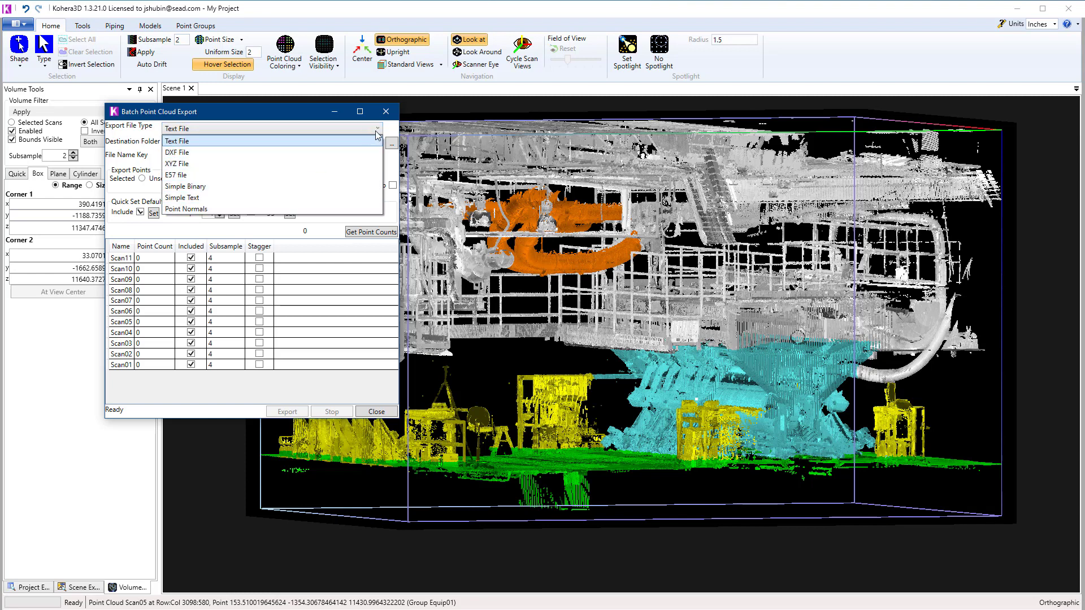
{"action": "left_click", "coordinate": [387, 113]}
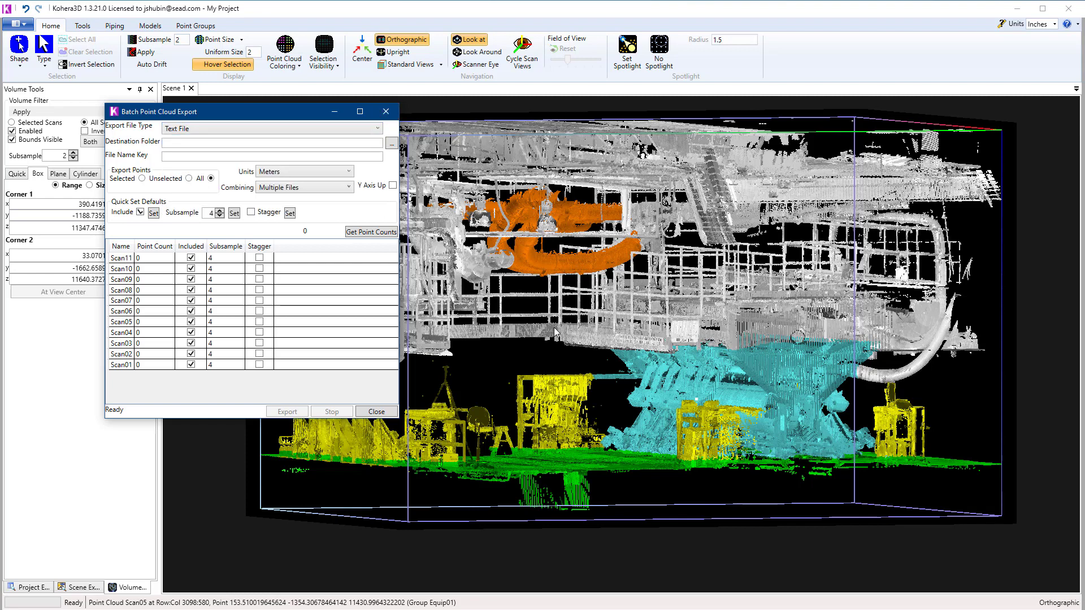
{"action": "left_click", "coordinate": [386, 111]}
{"action": "scroll", "coordinate": [612, 390], "scroll_direction": "down", "scroll_amount": 4}
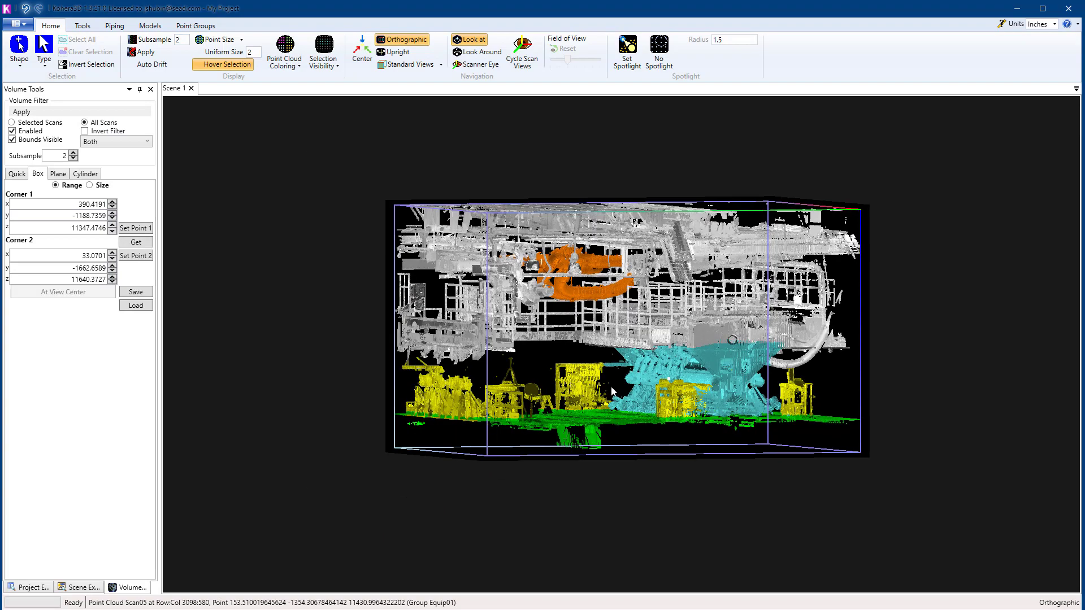